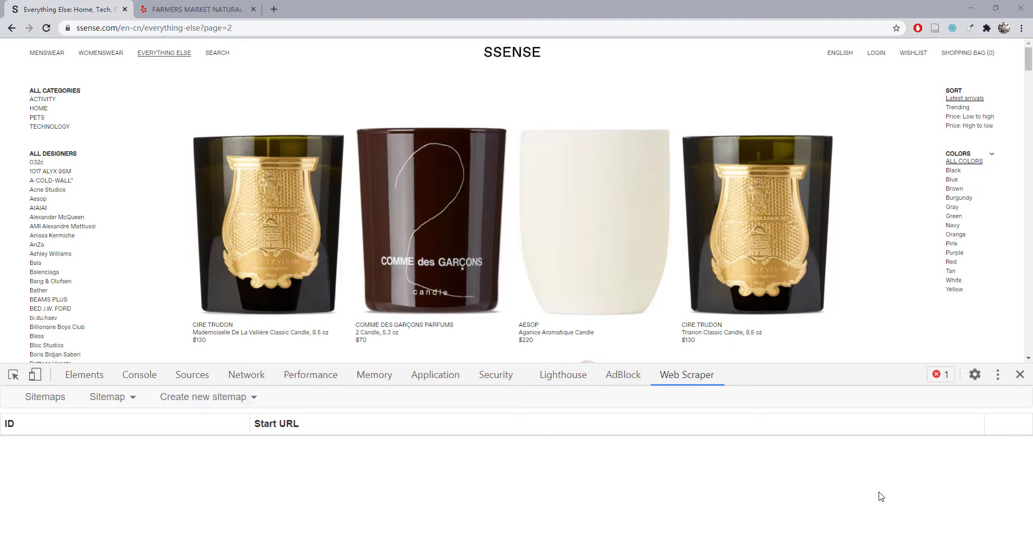
click(203, 5)
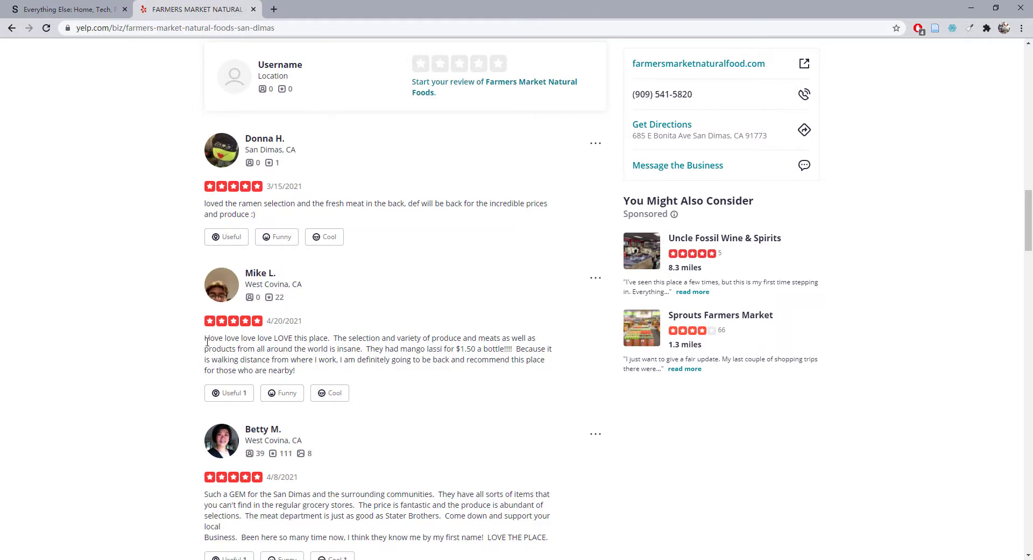
click(89, 9)
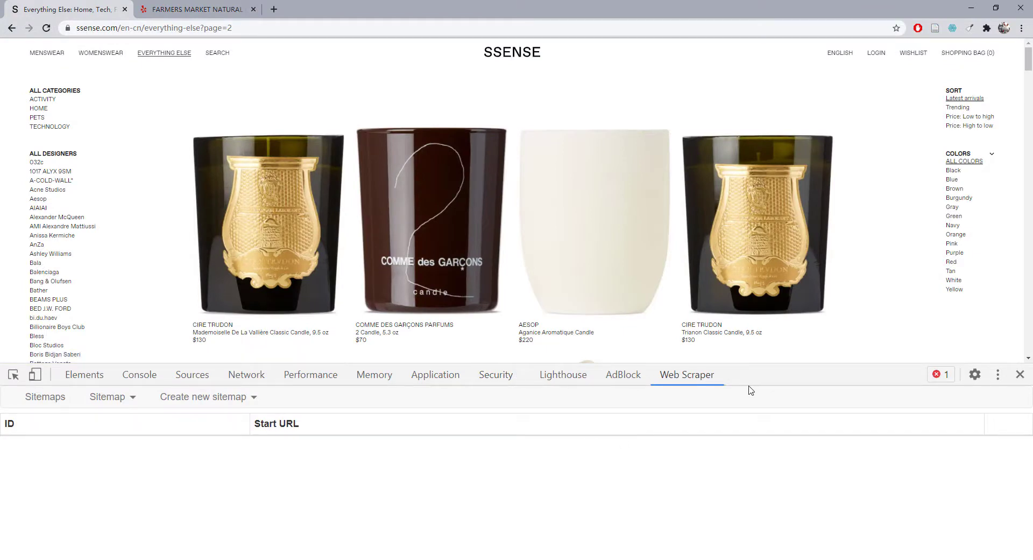
click(1021, 28)
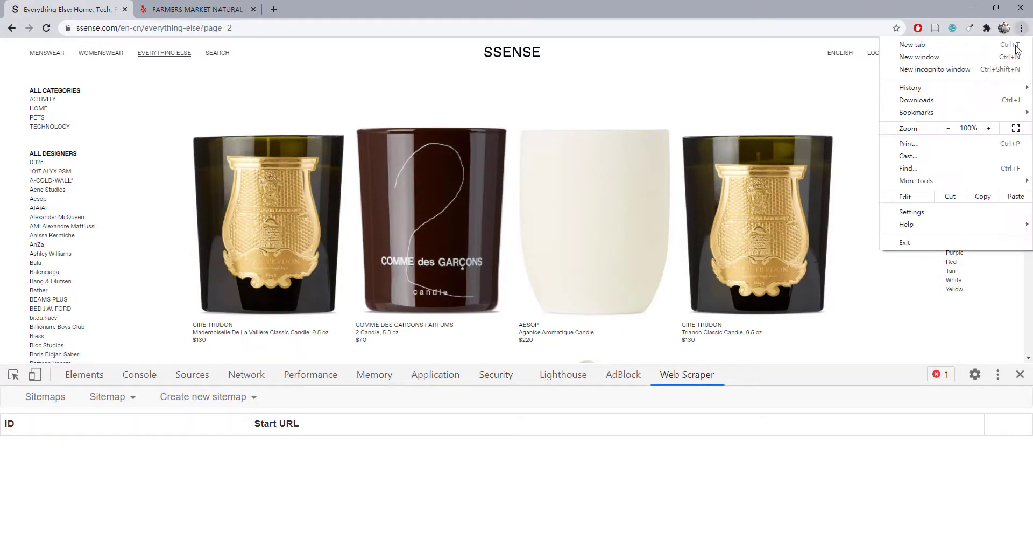
mouse_move(954, 183)
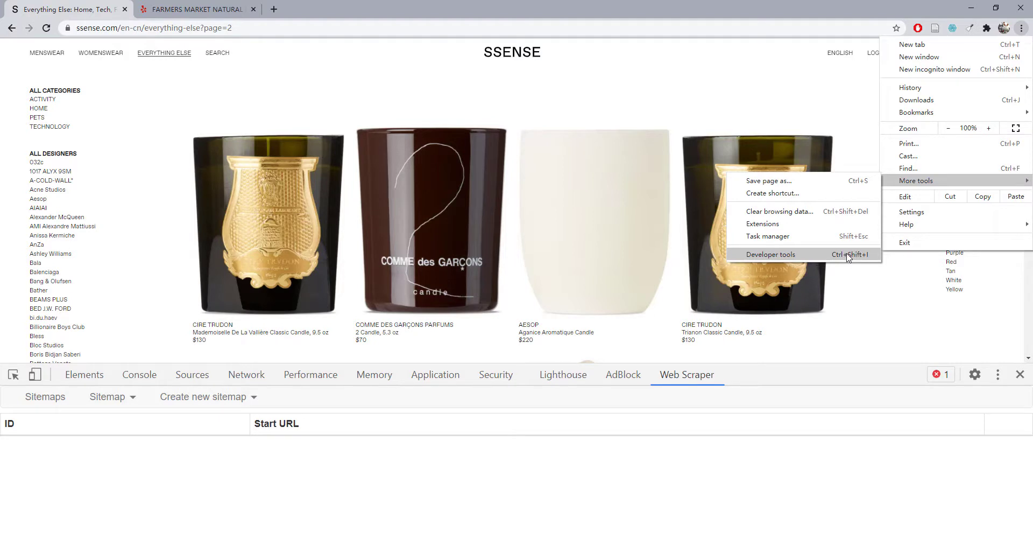
click(954, 307)
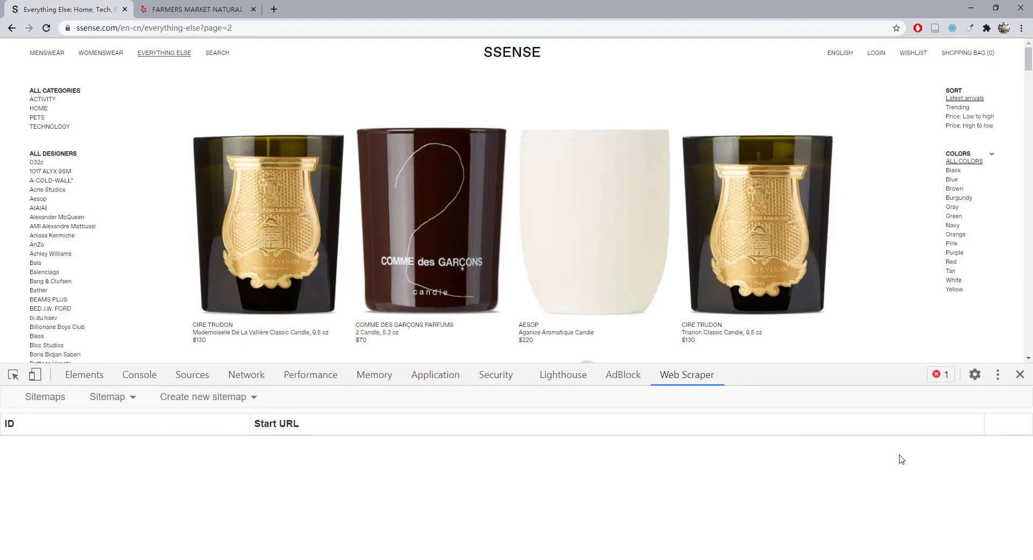
click(998, 374)
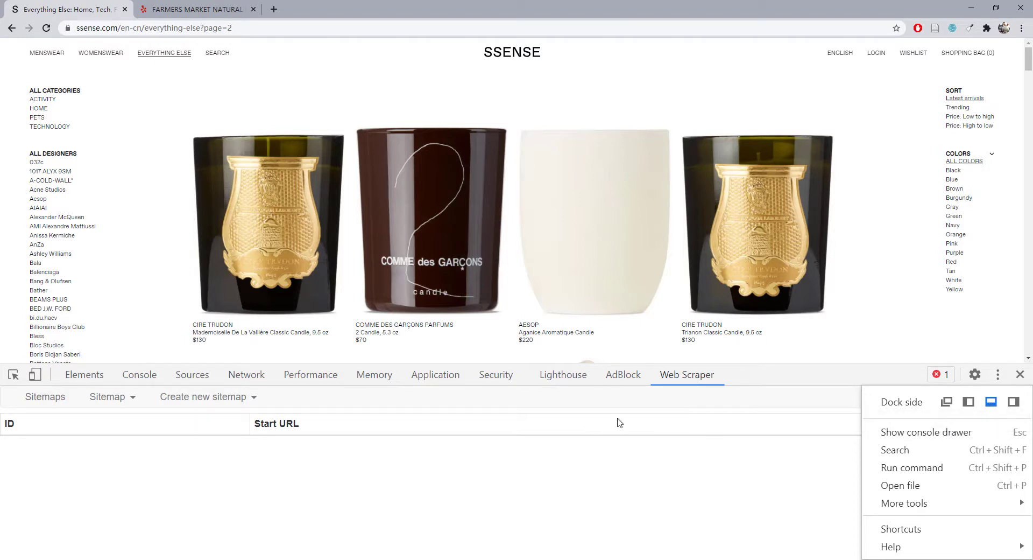
click(768, 382)
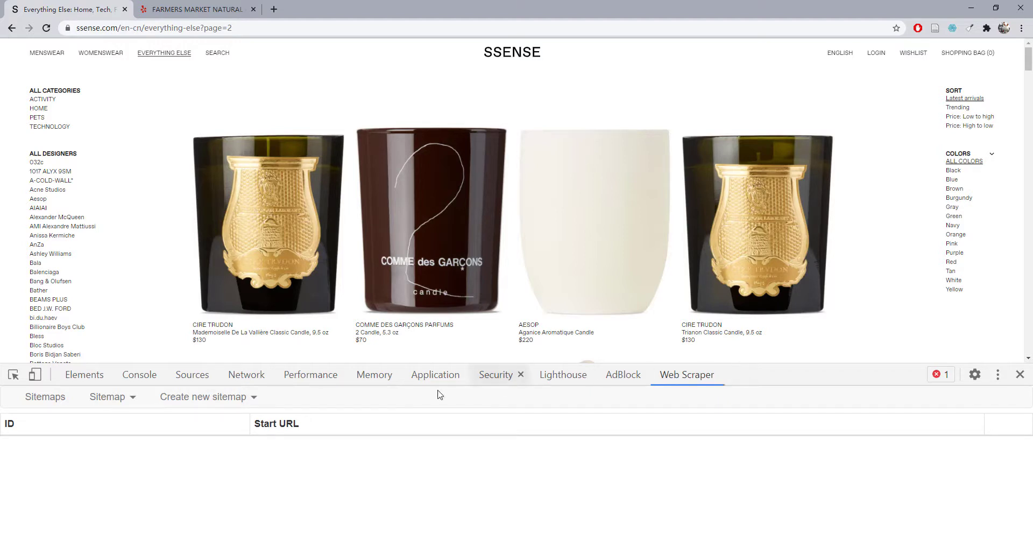
Start creating a new sitemap in Web Scraper and name it ssense
click(219, 398)
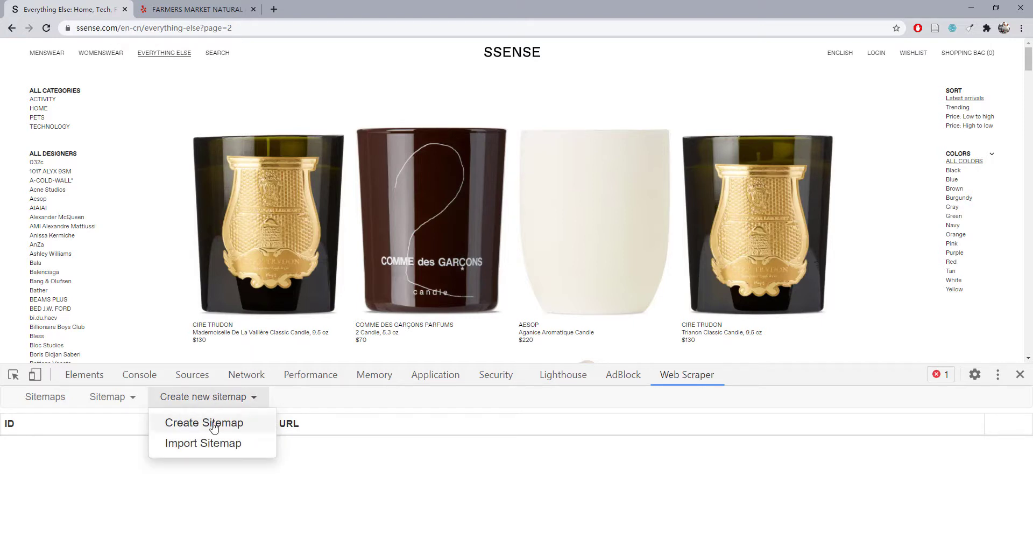
click(213, 424)
click(217, 427)
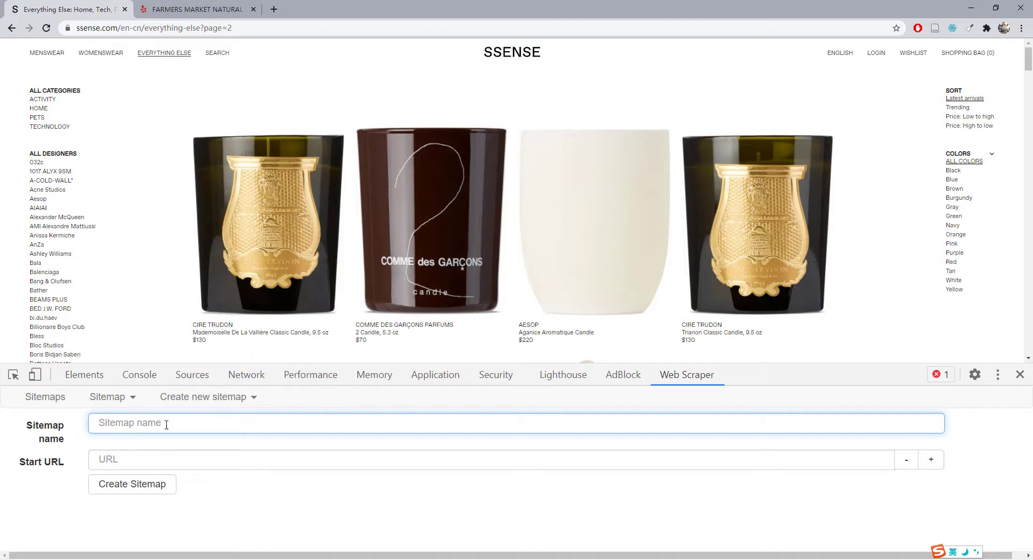
text(ssens)
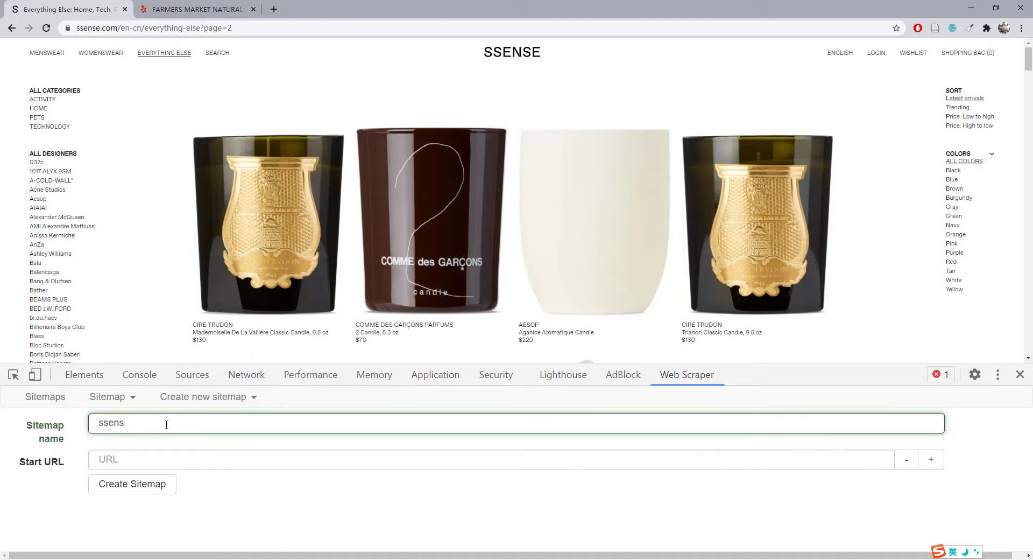
text(e)
double_click(166, 424)
click(151, 461)
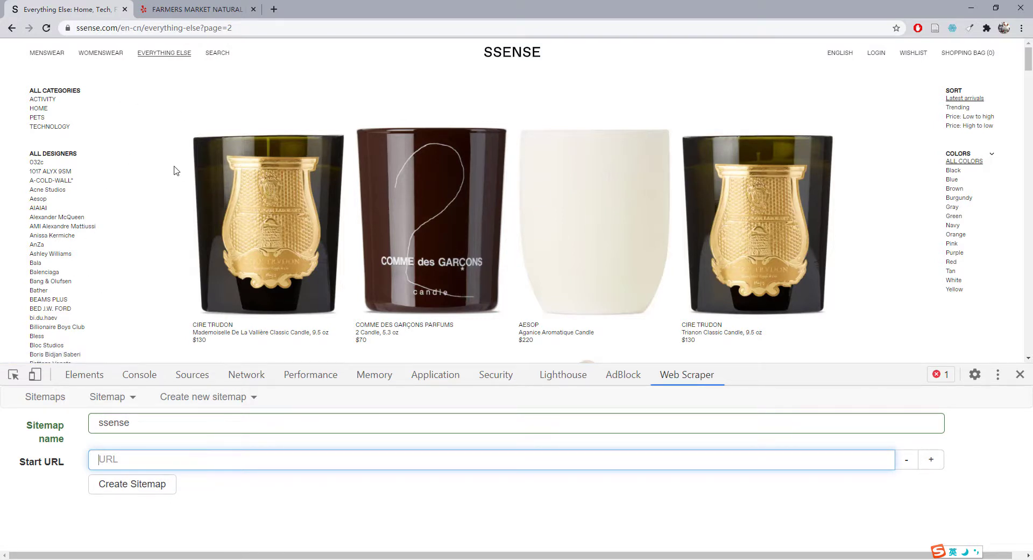
Open page 3 of the Everything Else listing and look through its products and page address
scroll(180, 236, down, 15)
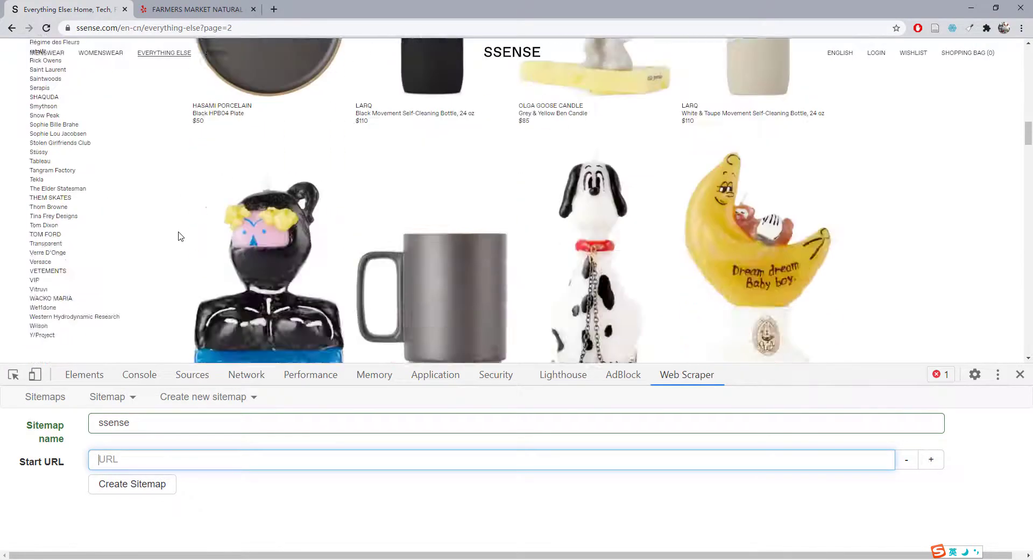
scroll(180, 236, down, 6)
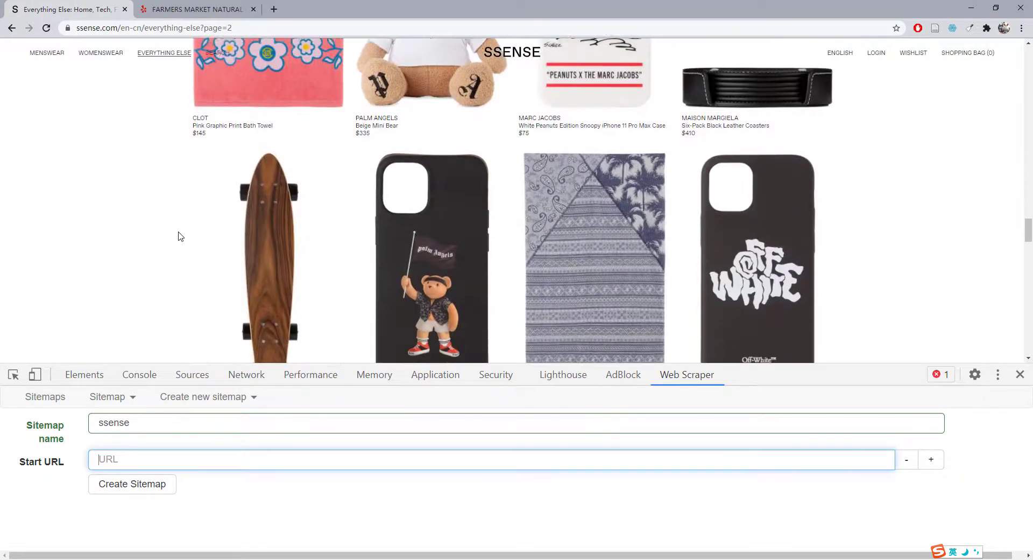
scroll(181, 236, down, 15)
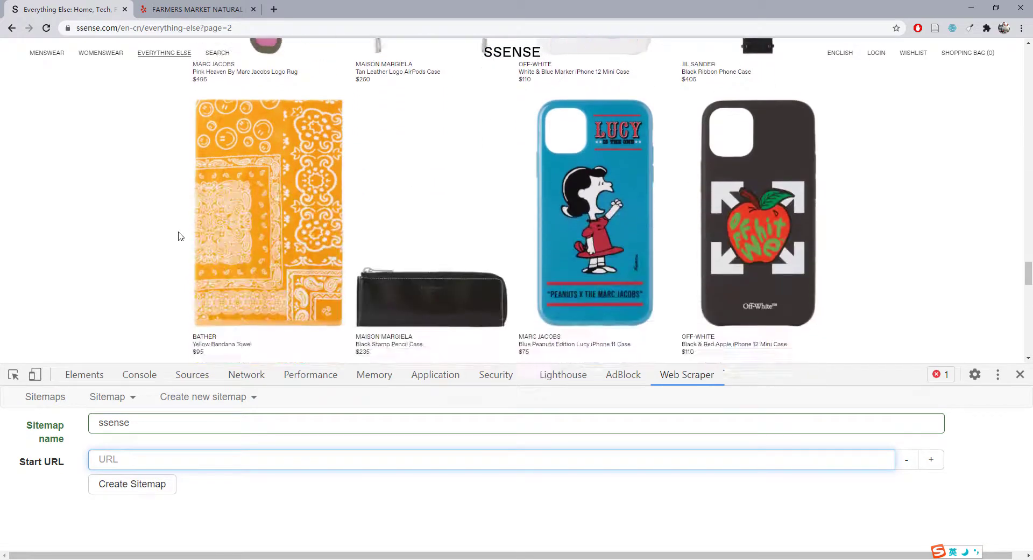
scroll(180, 236, down, 5)
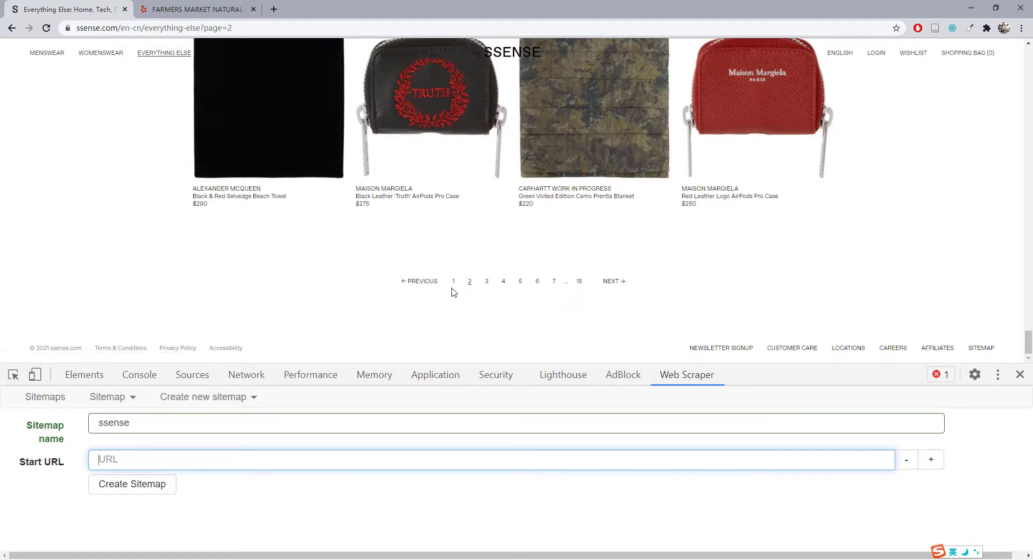
click(488, 284)
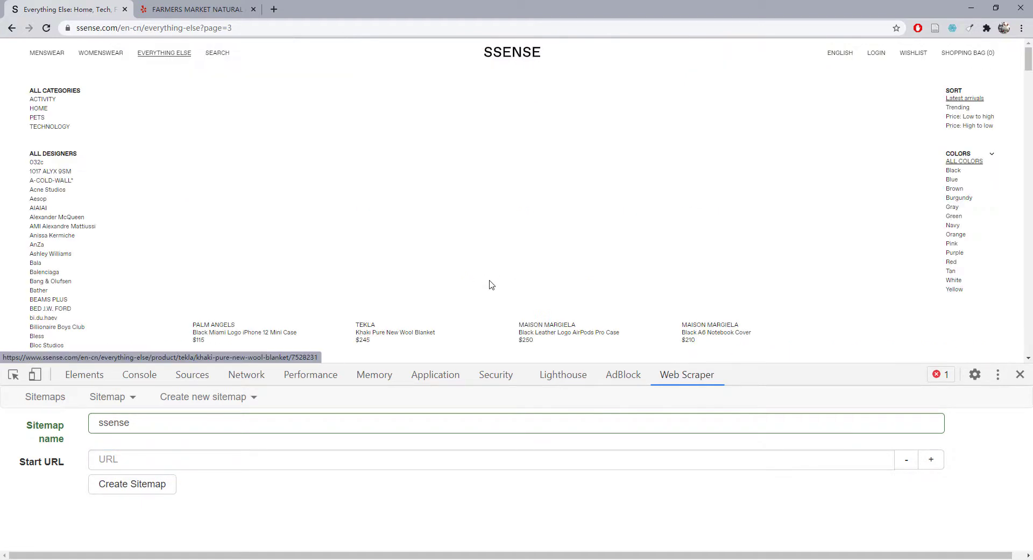
click(237, 31)
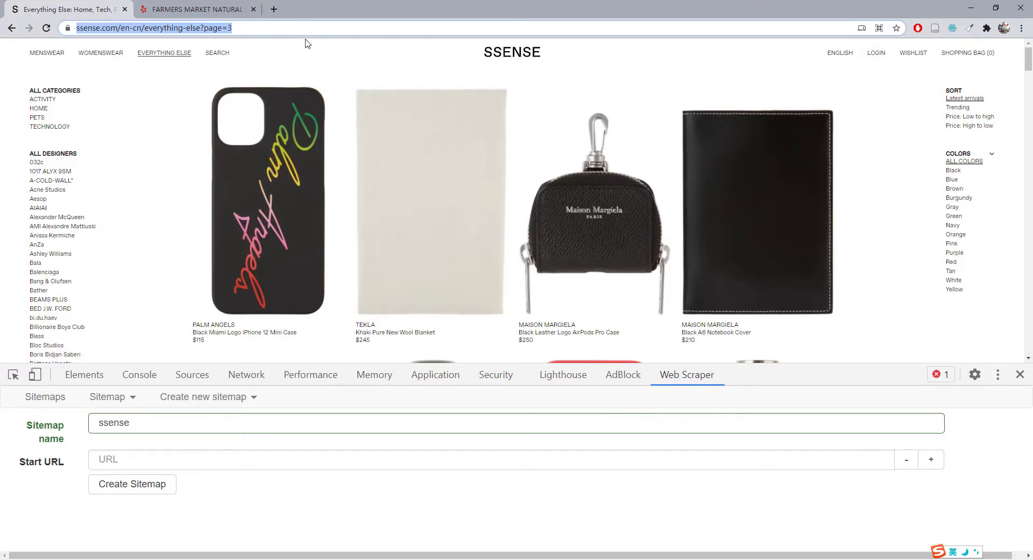
scroll(353, 306, down, 10)
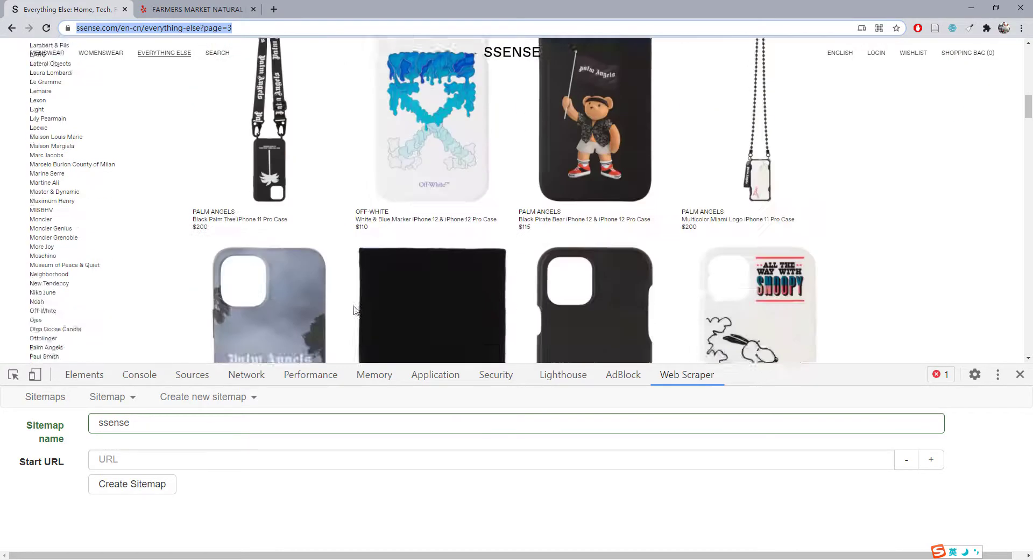
scroll(354, 310, down, 15)
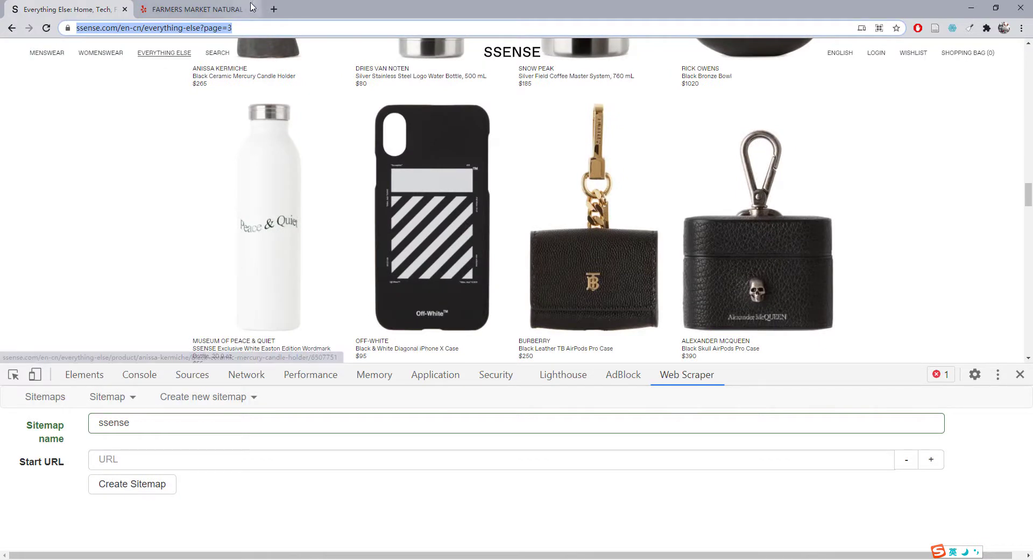
click(255, 26)
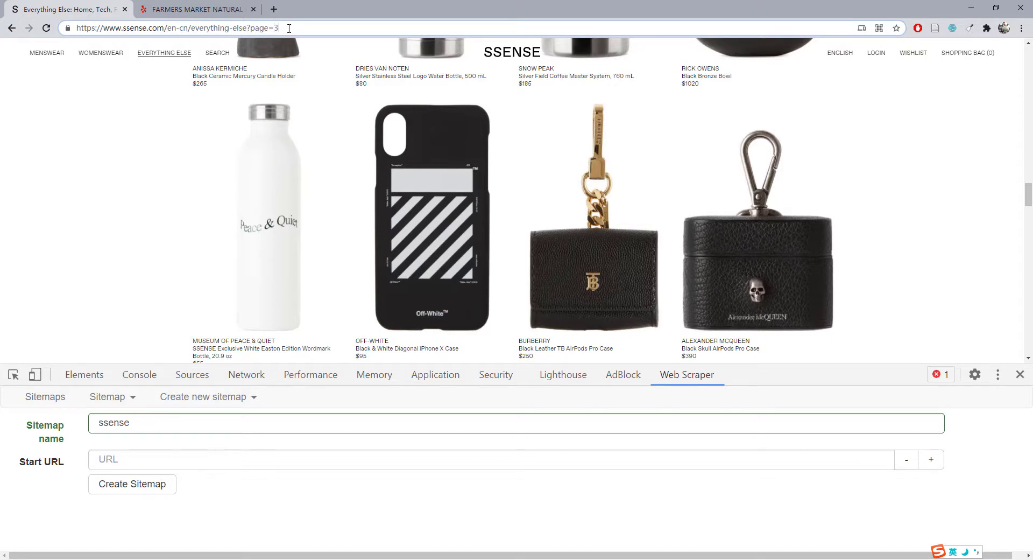
key(ctrl+a)
key(ctrl+c)
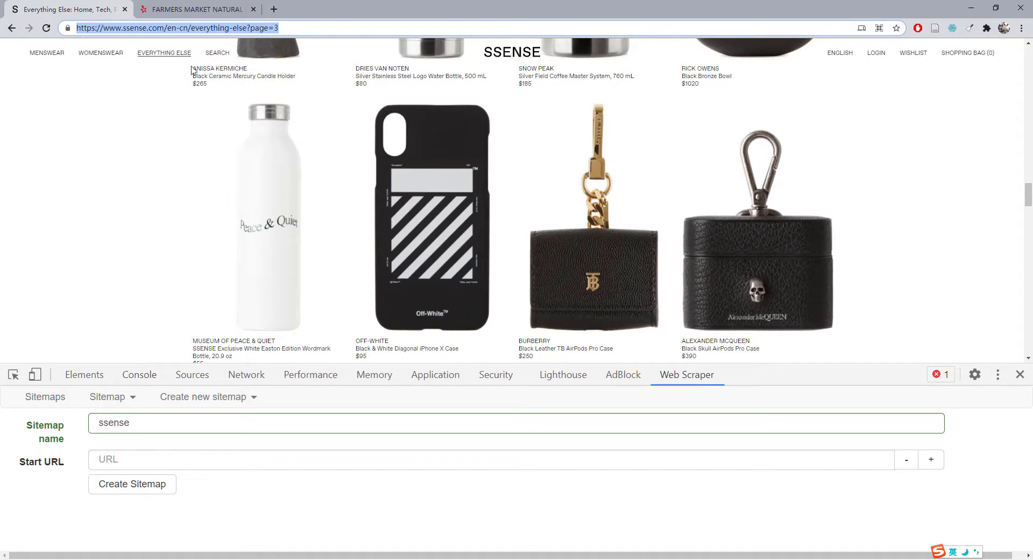
click(163, 461)
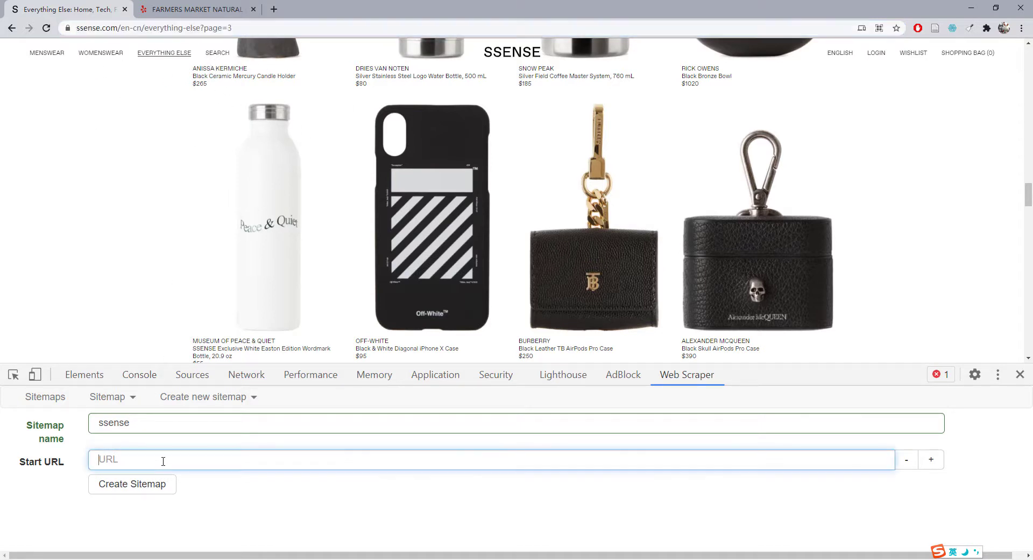
key(ctrl+v)
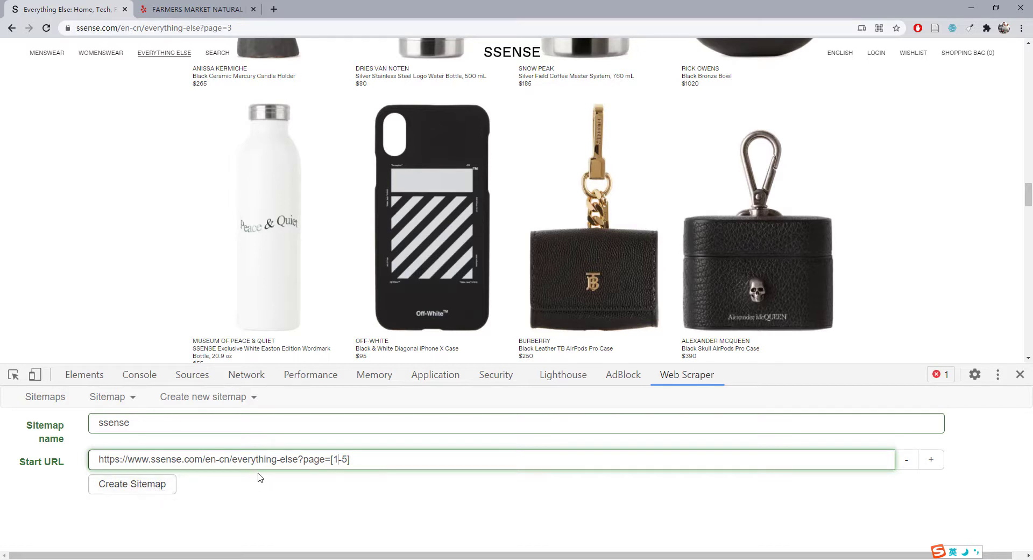
click(160, 488)
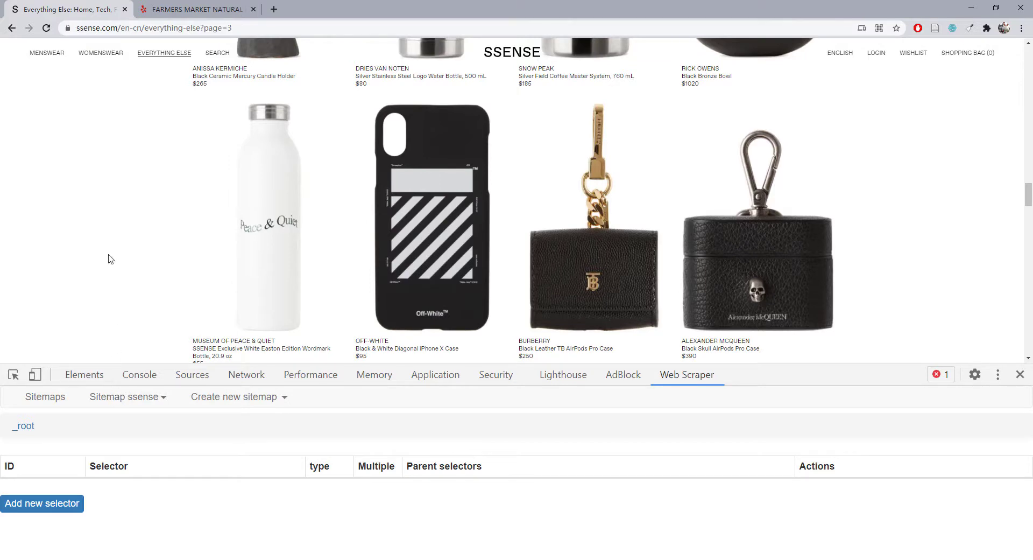
Open the form for a new selector under the ssense sitemap's _root level
scroll(107, 267, up, 10)
scroll(111, 259, up, 5)
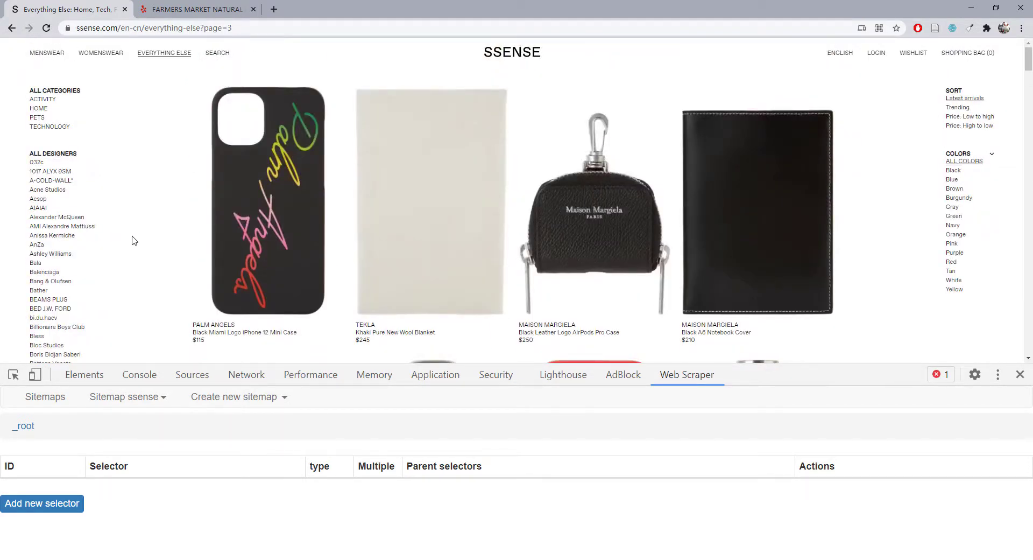
scroll(141, 234, down, 1)
scroll(141, 235, up, 1)
click(75, 509)
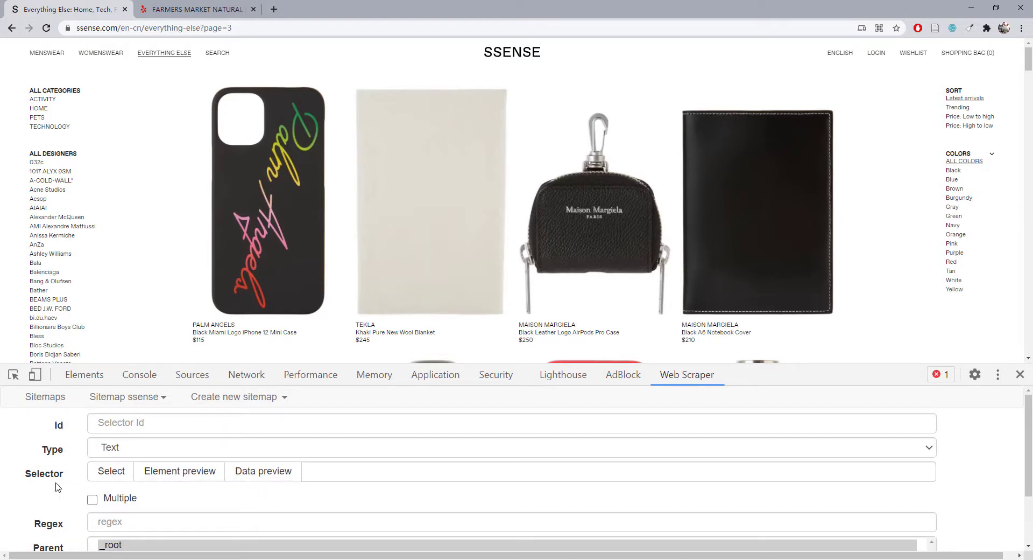
Start element selection for the new selector and pick the entire first product tile, the Palm Angels phone case
scroll(59, 488, down, 1)
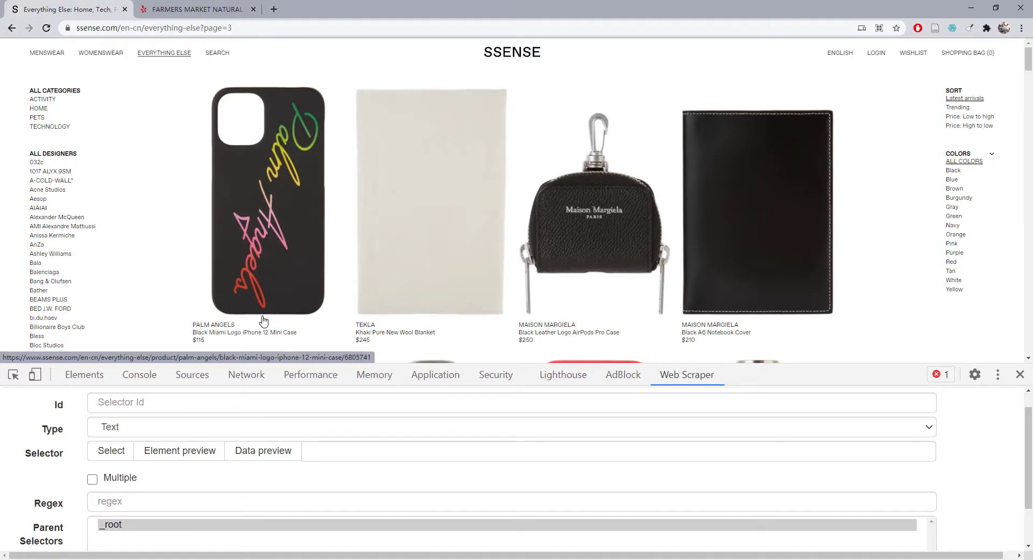
click(106, 402)
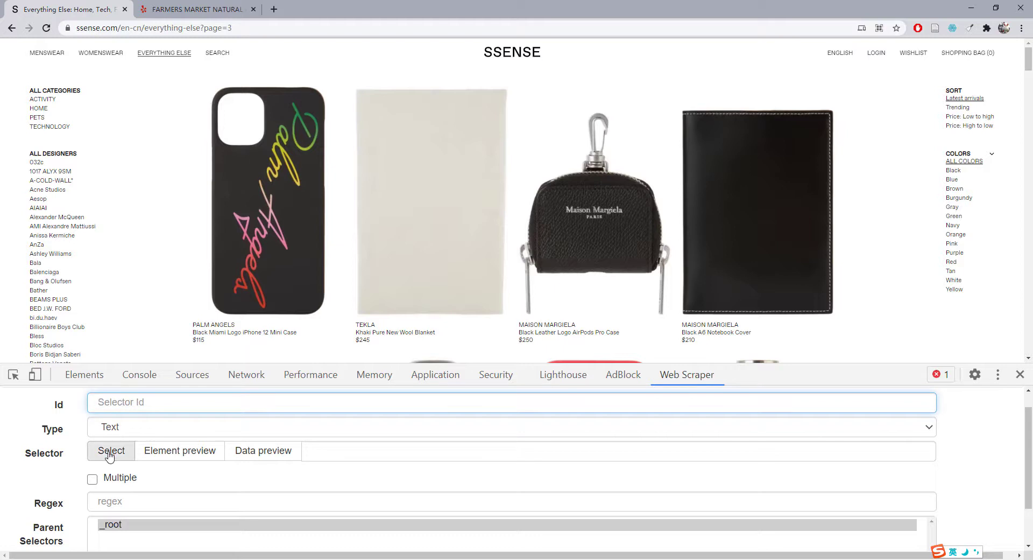
click(113, 449)
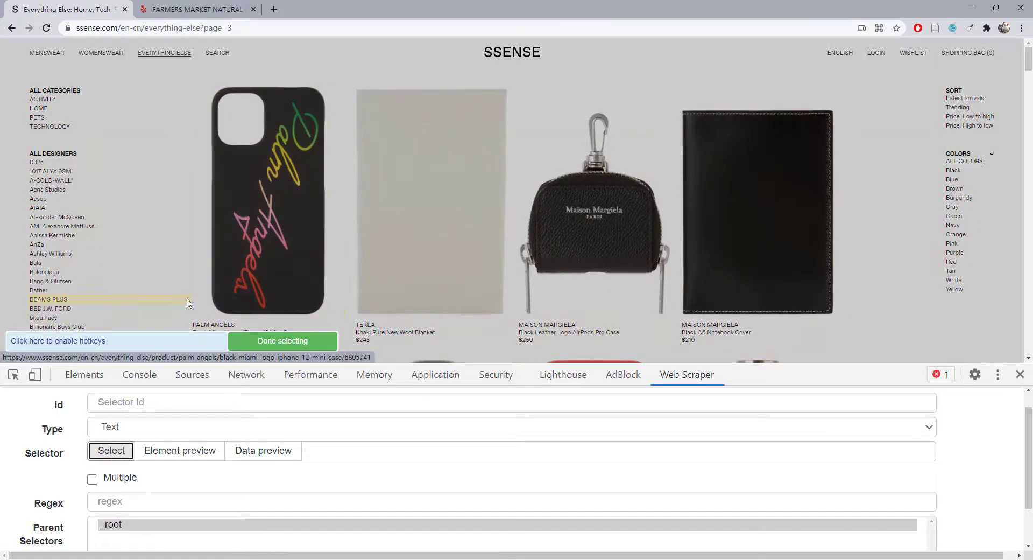
click(353, 323)
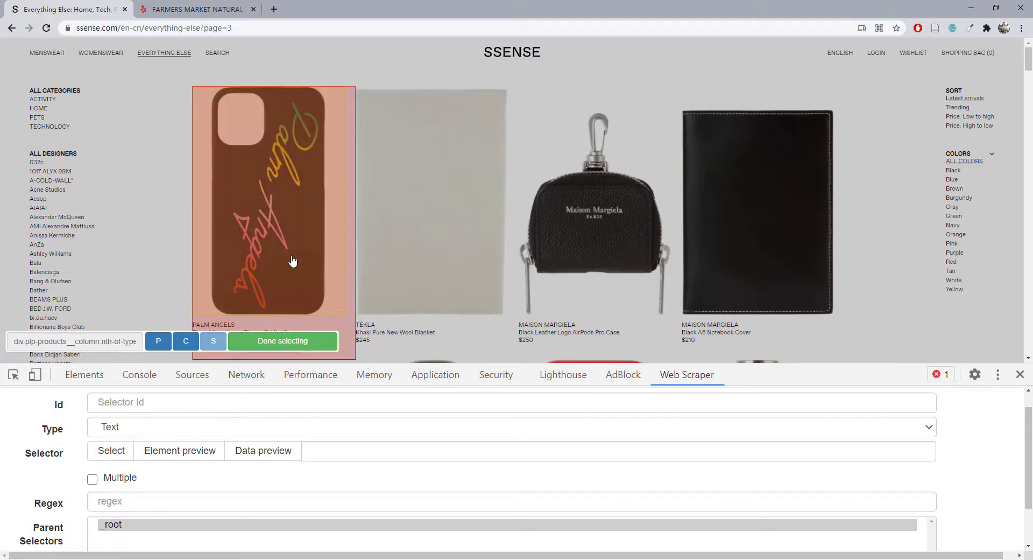
click(311, 341)
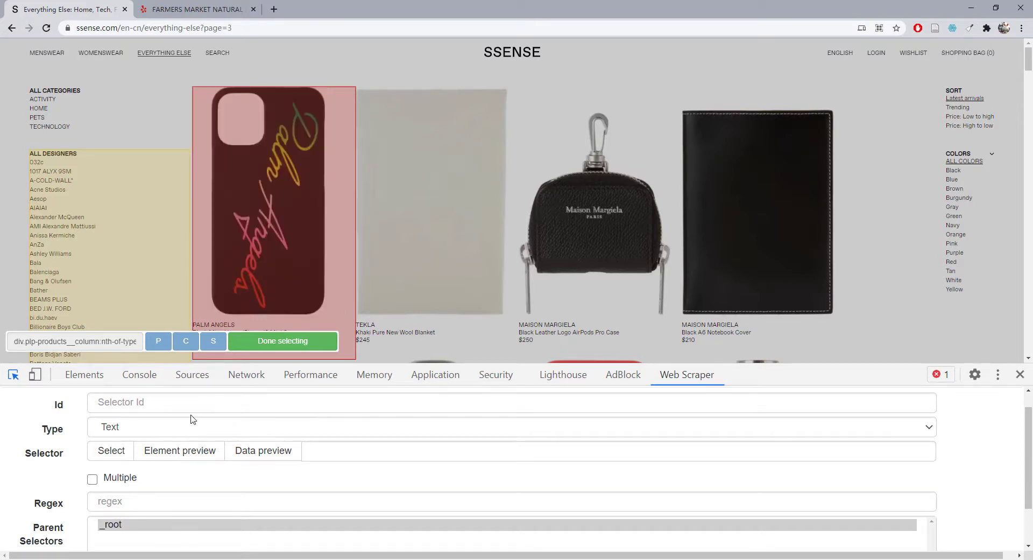
Set the selector's type to Element and its Id to Product
click(143, 427)
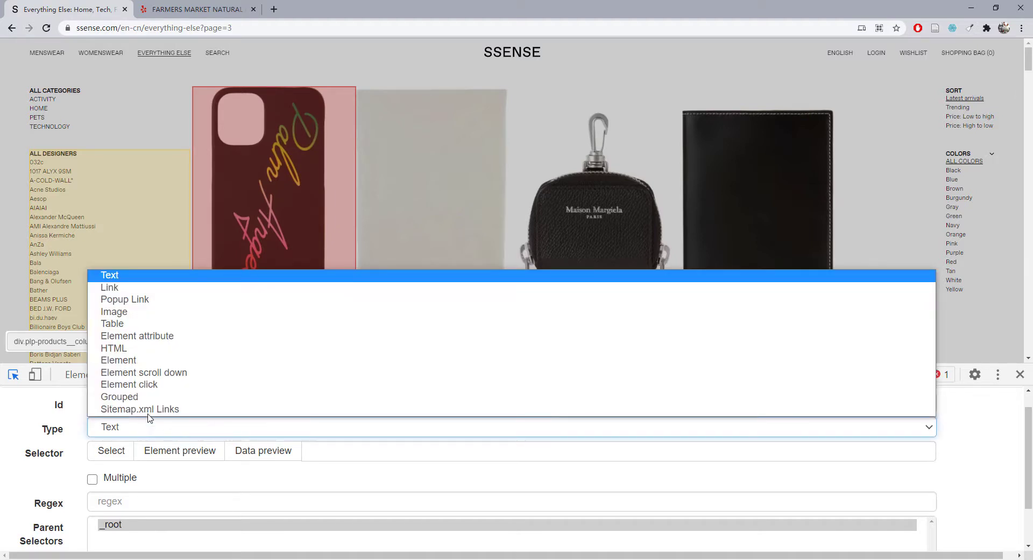
click(165, 363)
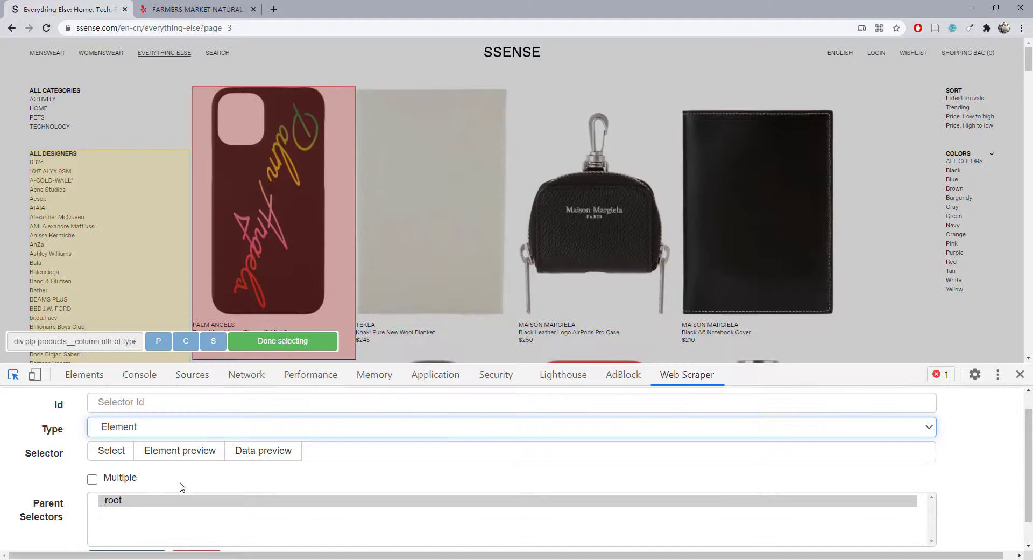
click(159, 411)
text(product)
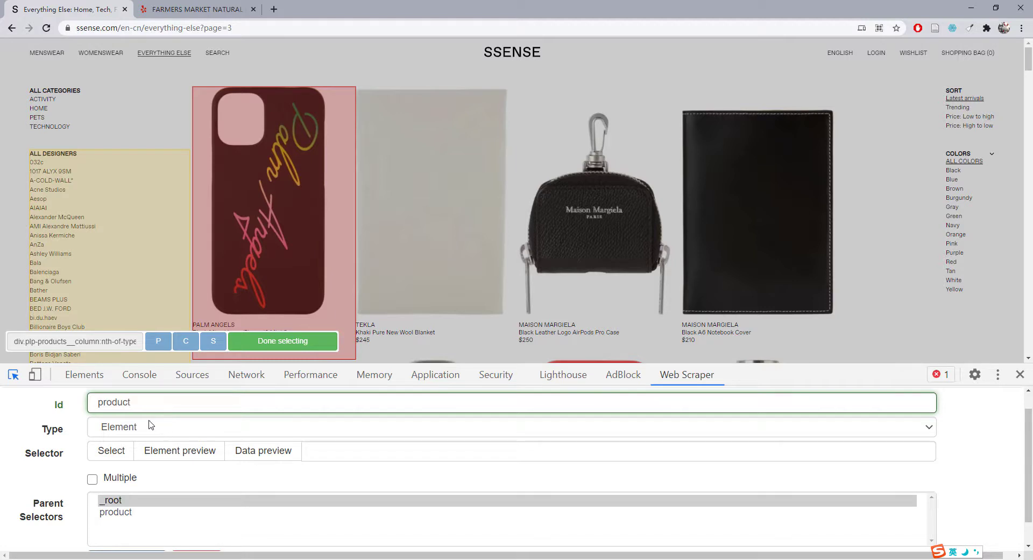
text(P)
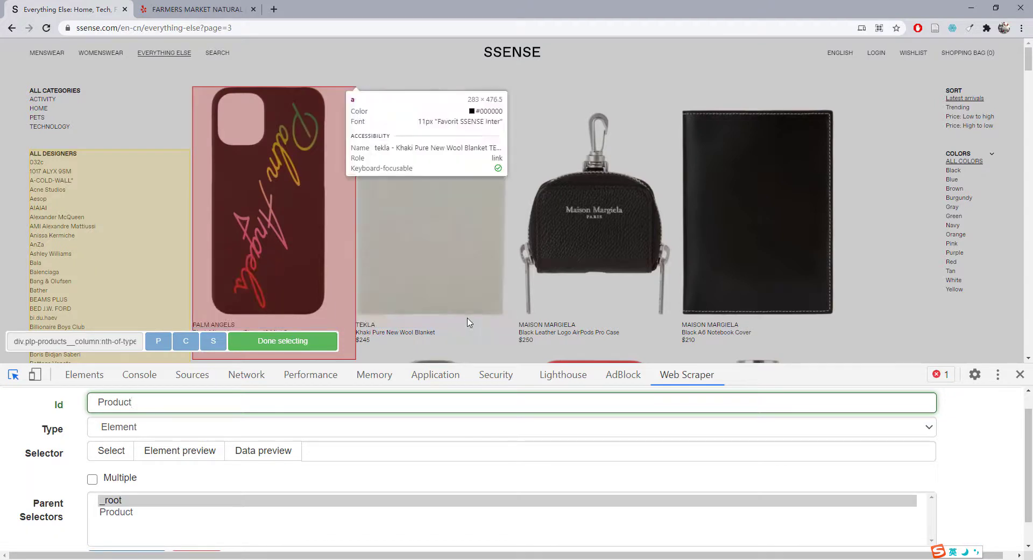
Extend the element selection to all product tiles by also picking the entire Maison Margiela AirPods case tile, and finish selecting
click(514, 349)
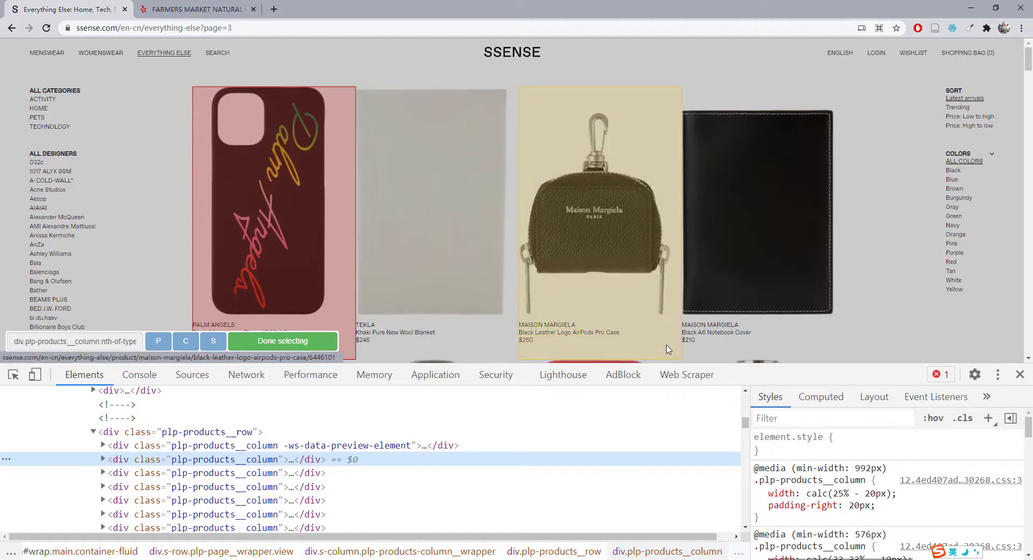
click(653, 303)
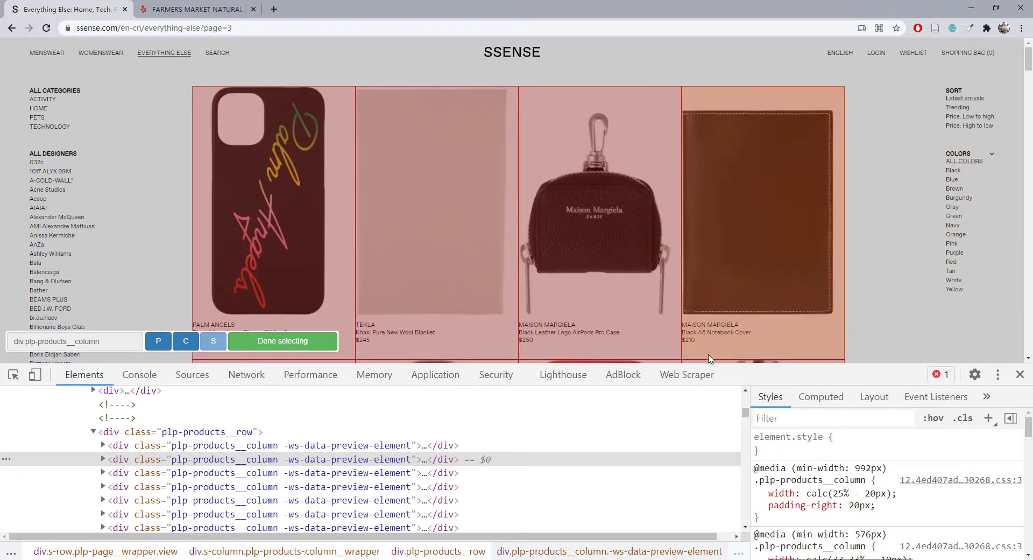
click(691, 381)
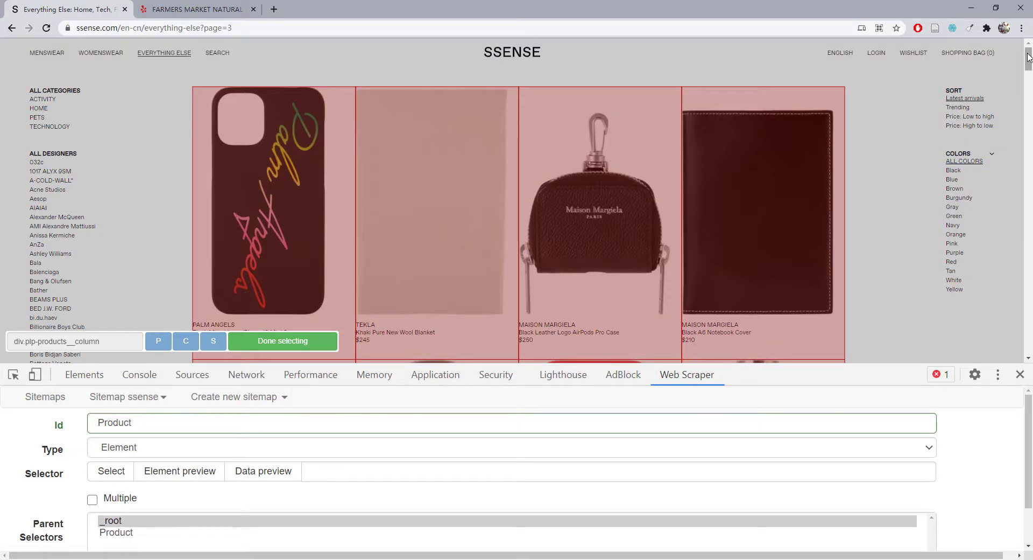
scroll(1029, 58, down, 1)
drag(1028, 58, 1030, 328)
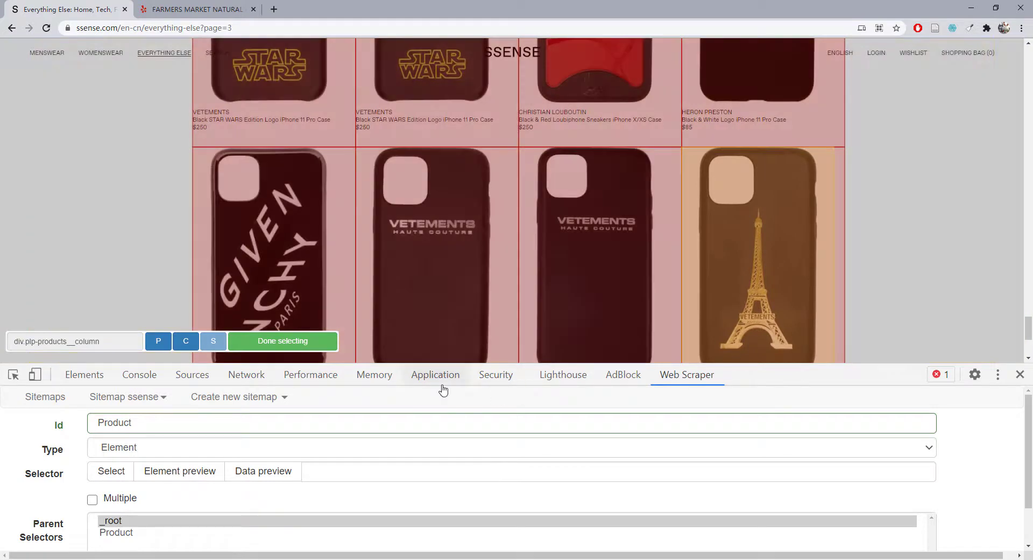
click(285, 344)
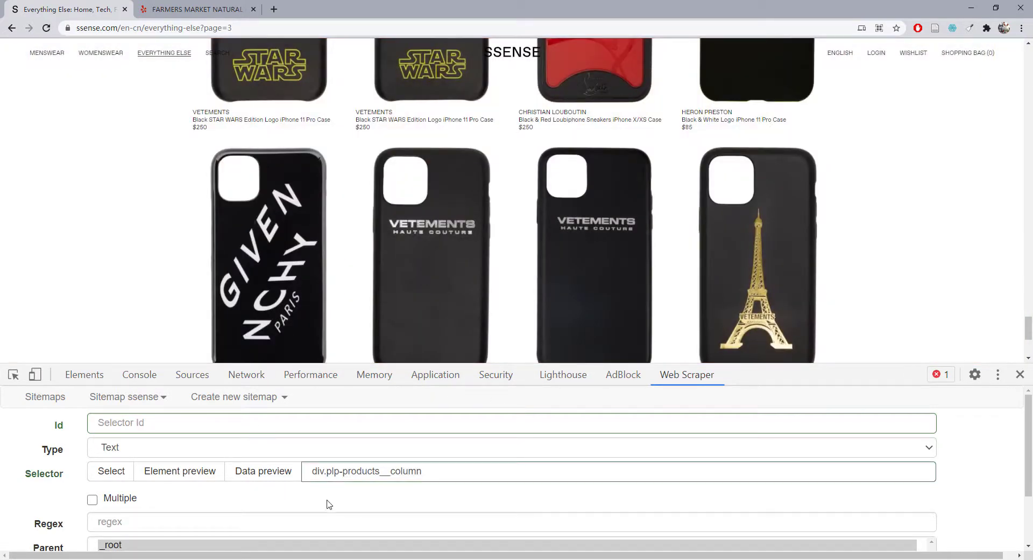
Set the selector's Id to Product and its type to Element, and allow multiple matches
click(157, 426)
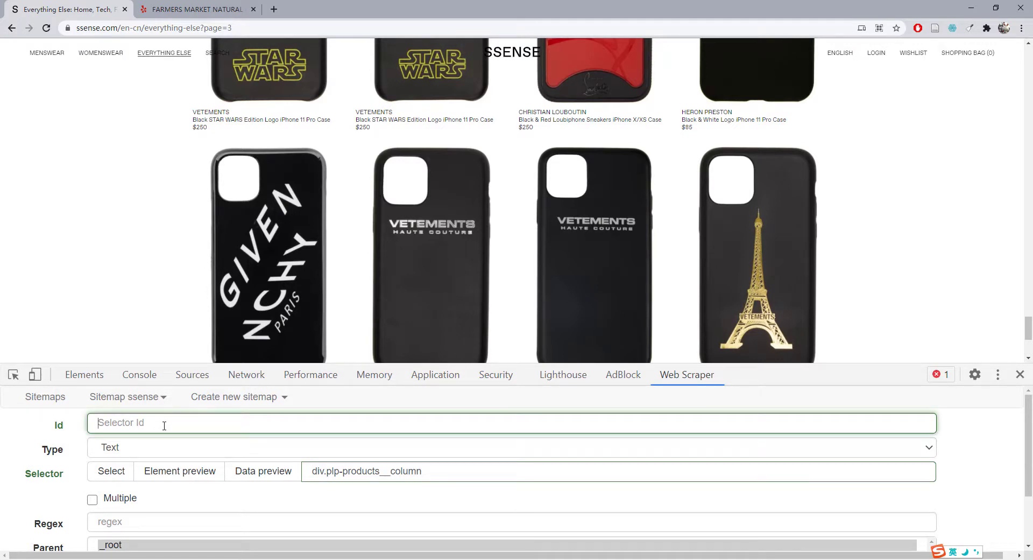
text(Product)
click(117, 497)
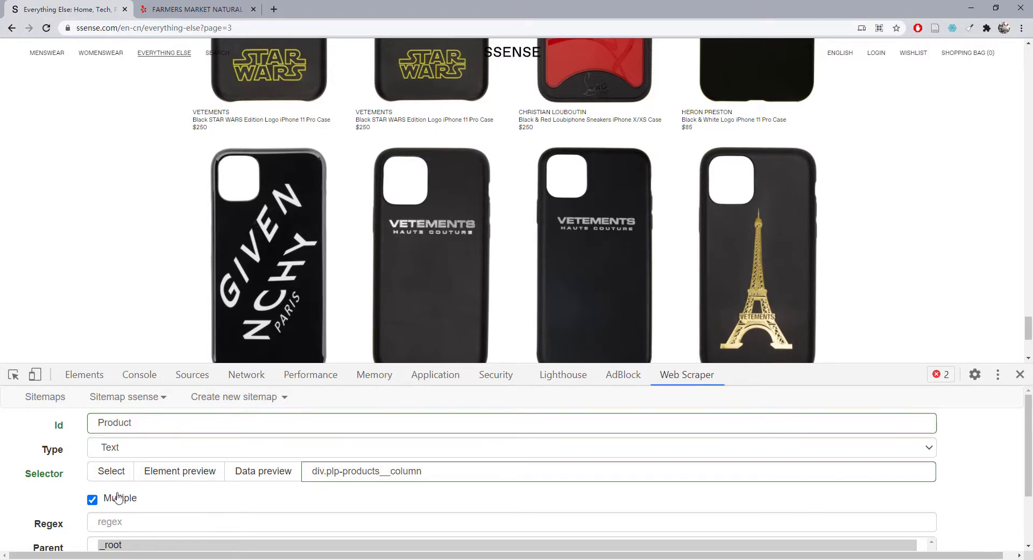
click(129, 453)
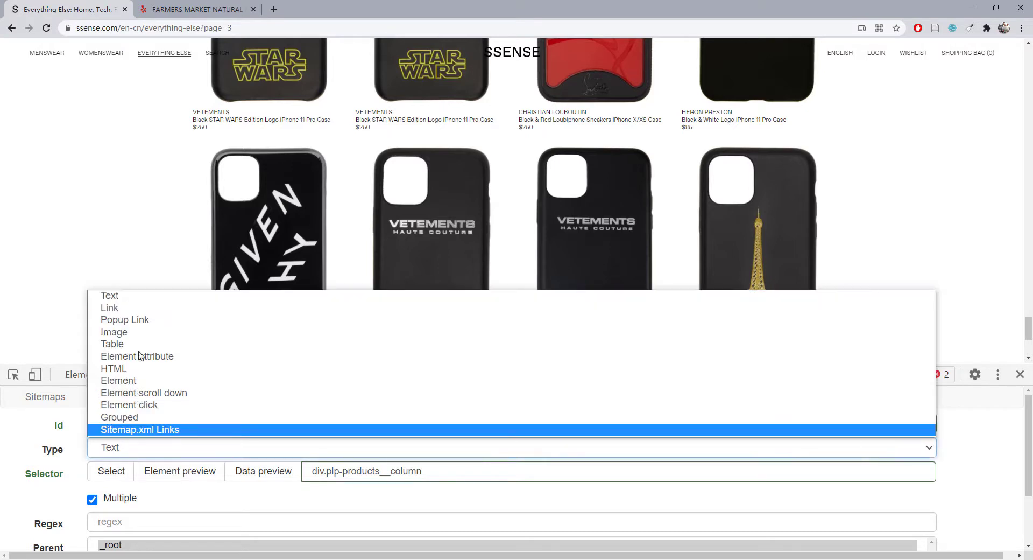
click(143, 386)
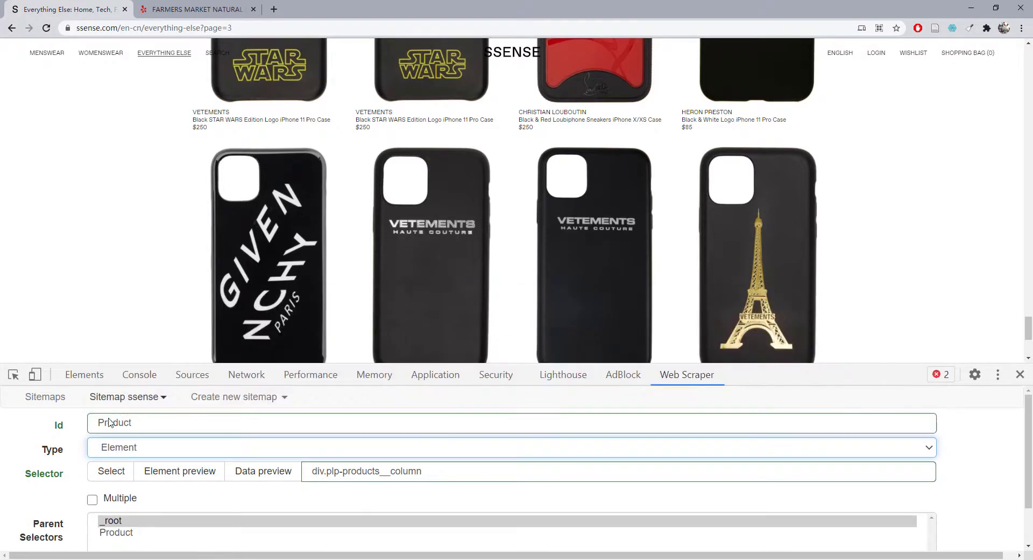
scroll(97, 479, down, 2)
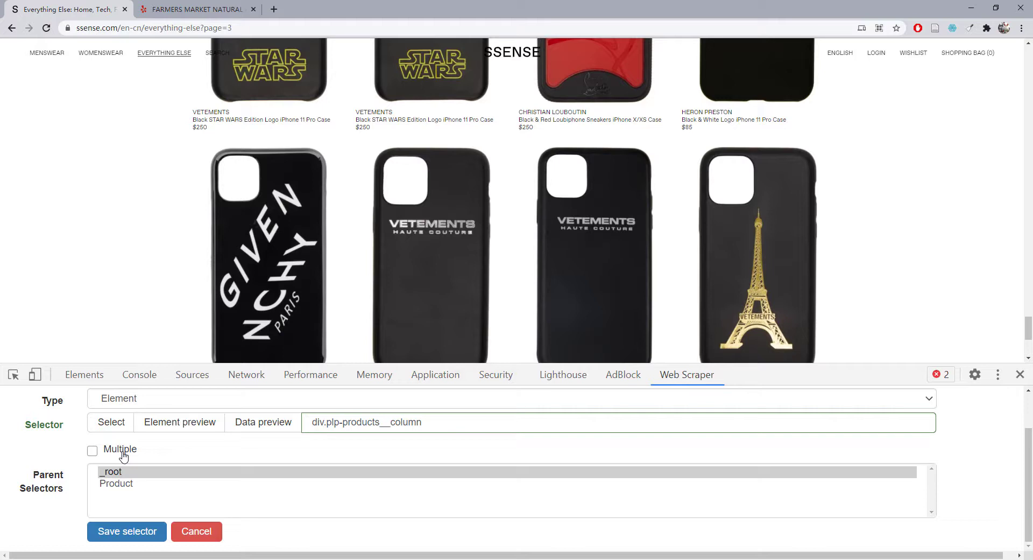
click(124, 455)
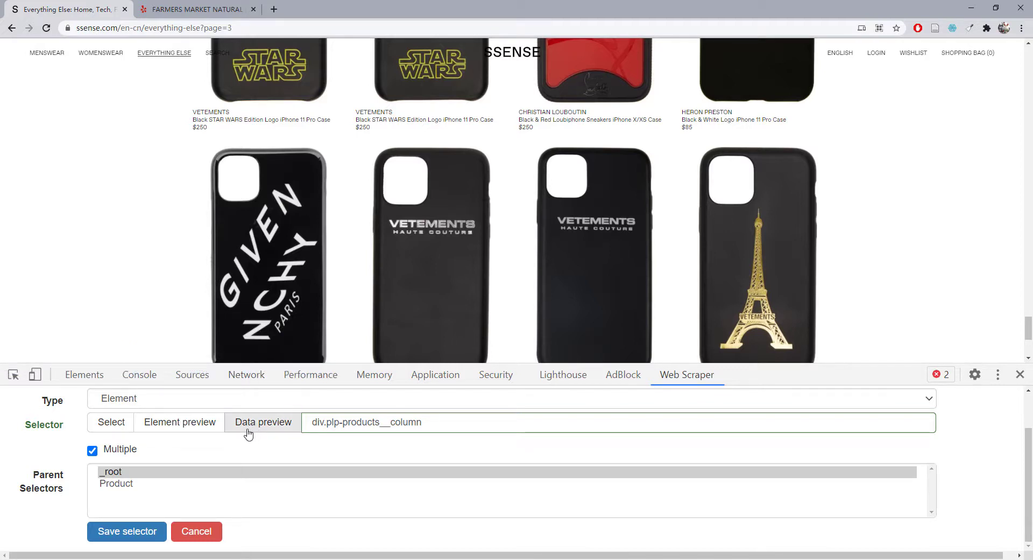
Preview the elements matched by the Product selector and check its extracted data
click(205, 426)
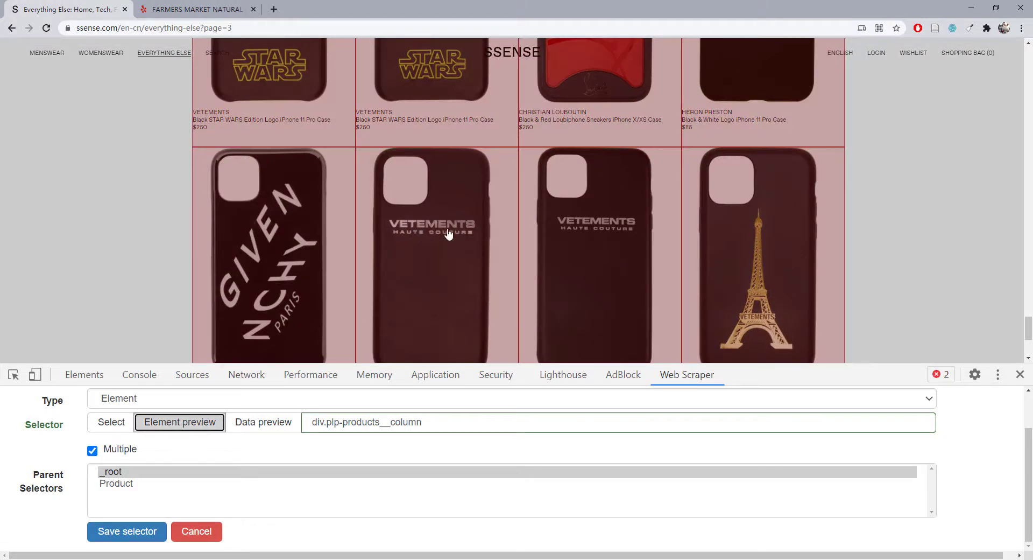
click(252, 436)
click(258, 425)
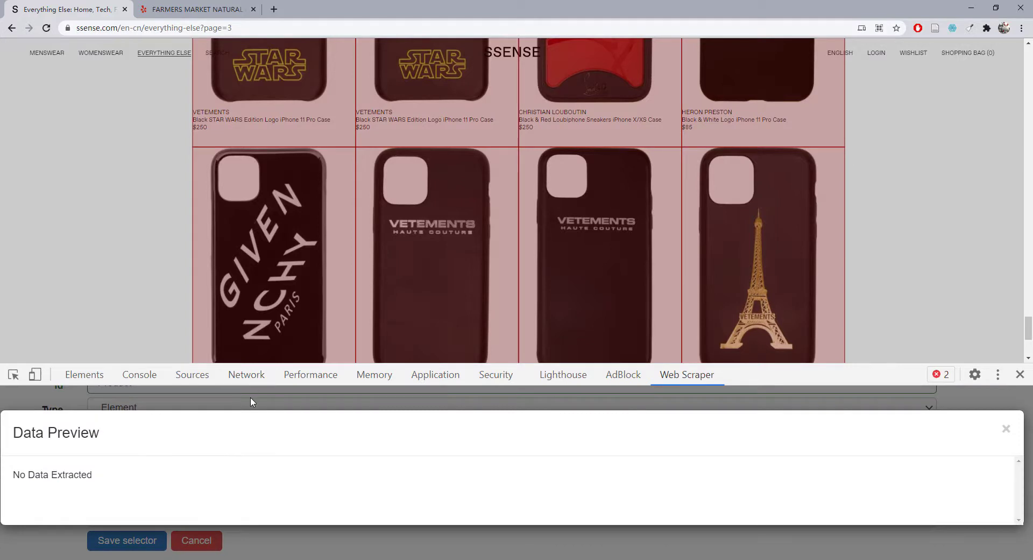
click(250, 398)
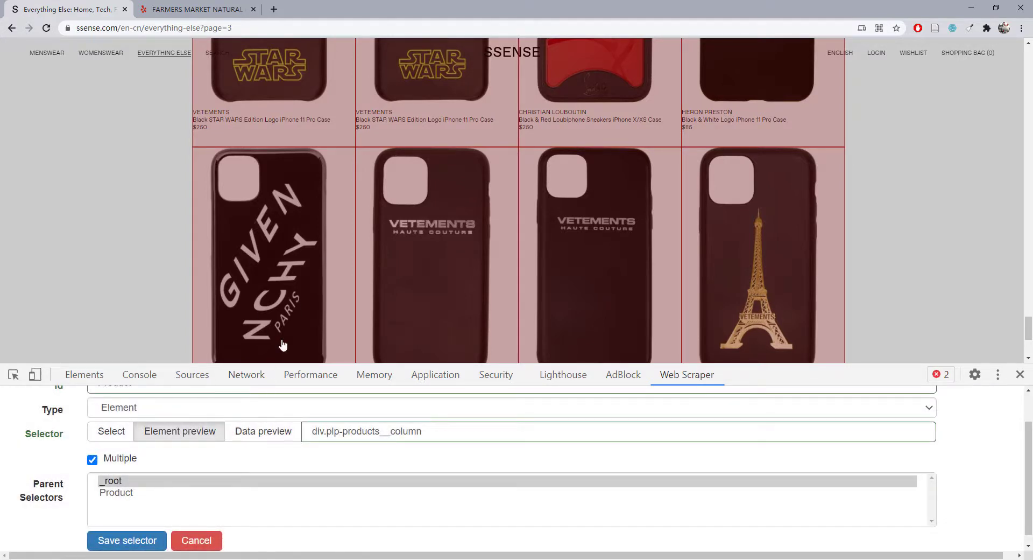
click(272, 435)
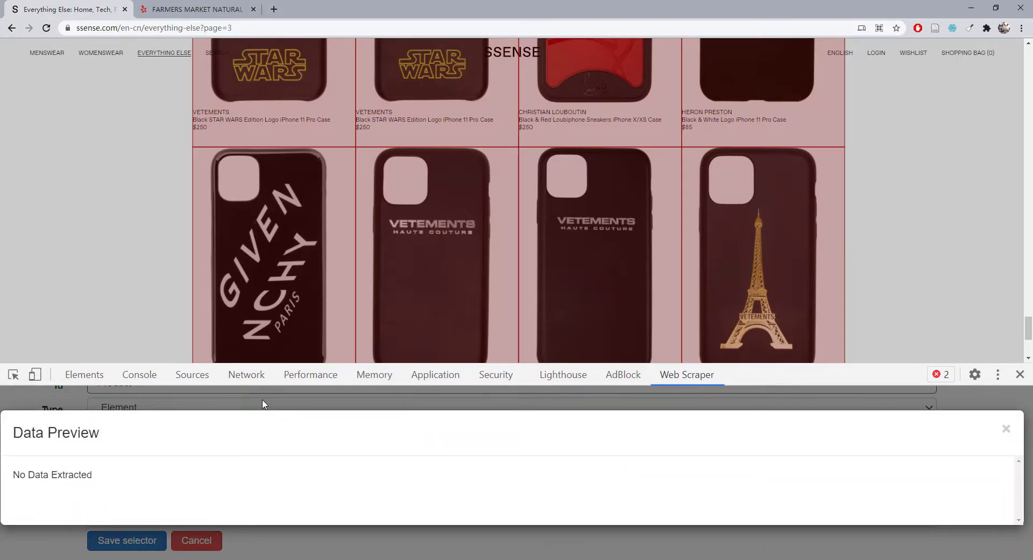
click(264, 404)
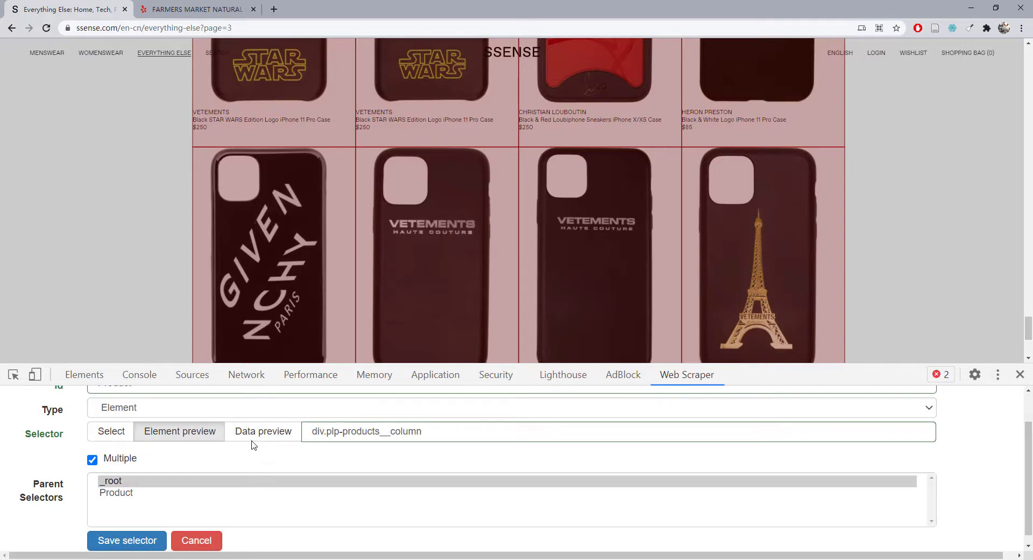
Save the Product selector and open the form for a new selector inside it
click(143, 541)
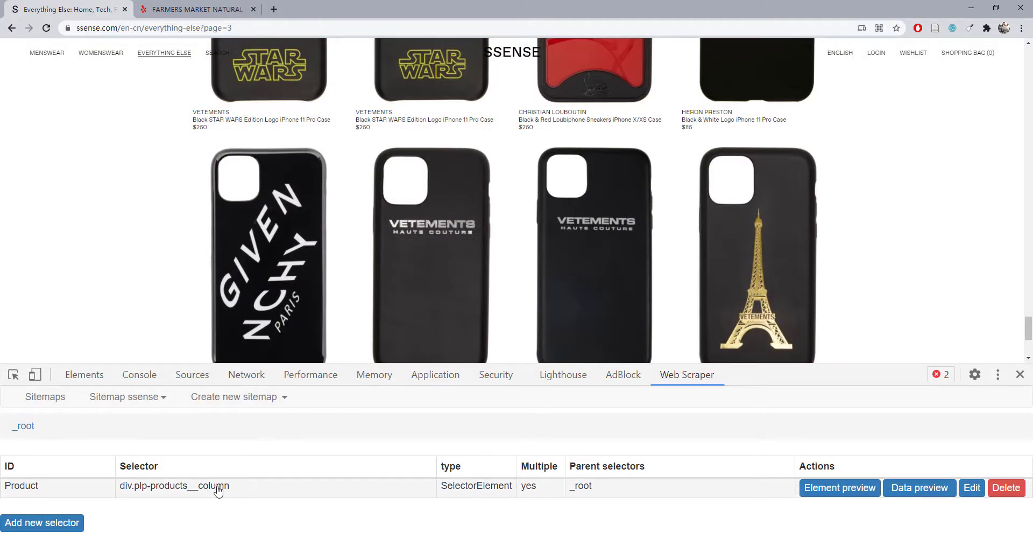
click(218, 488)
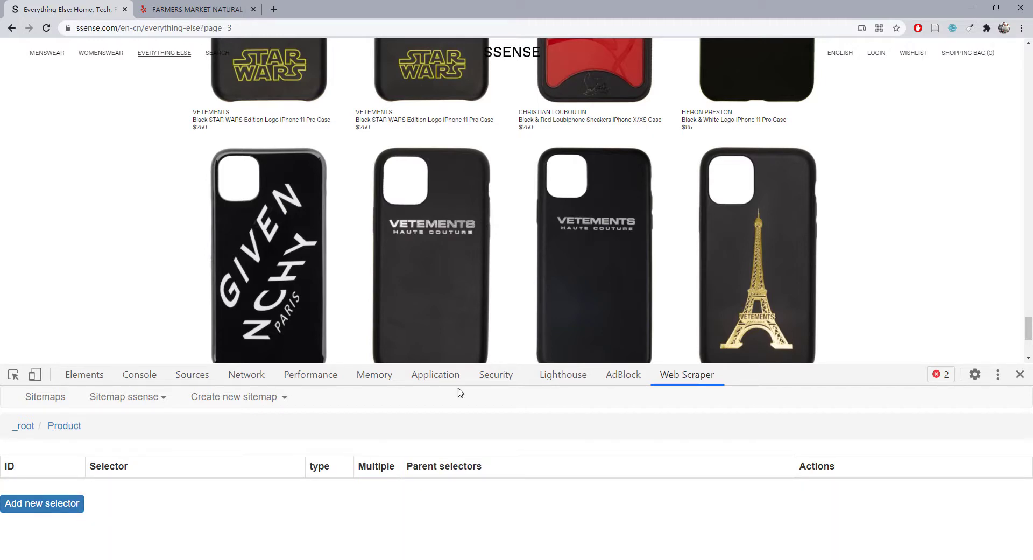
drag(1026, 327, 1027, 63)
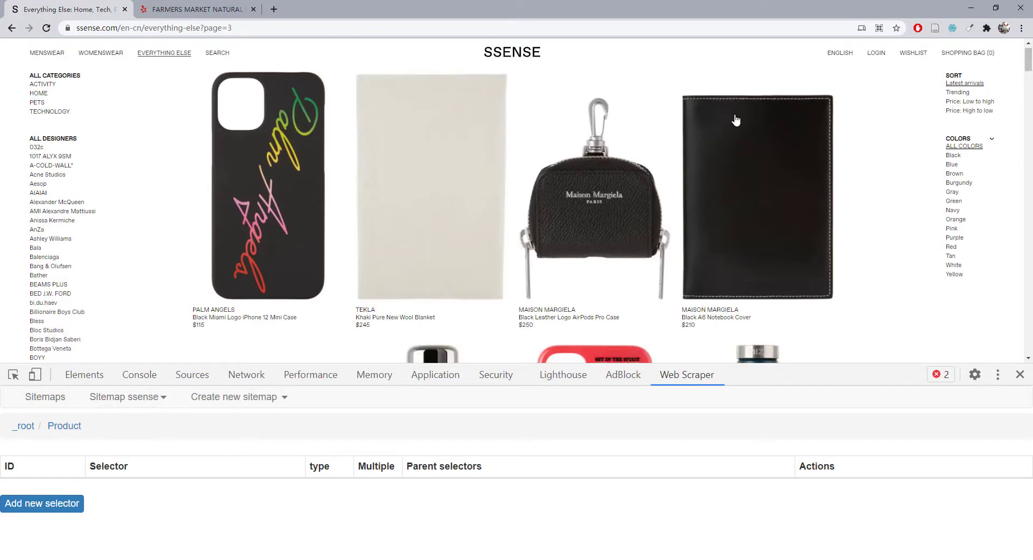
click(67, 511)
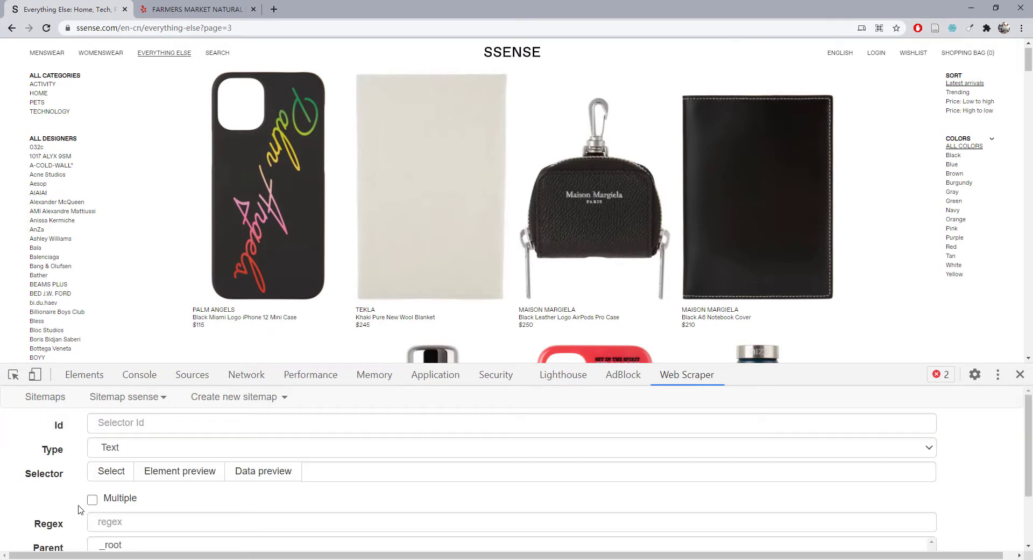
Pick the PALM ANGELS brand text in the first product tile as the new selector's element and finish selecting
click(177, 423)
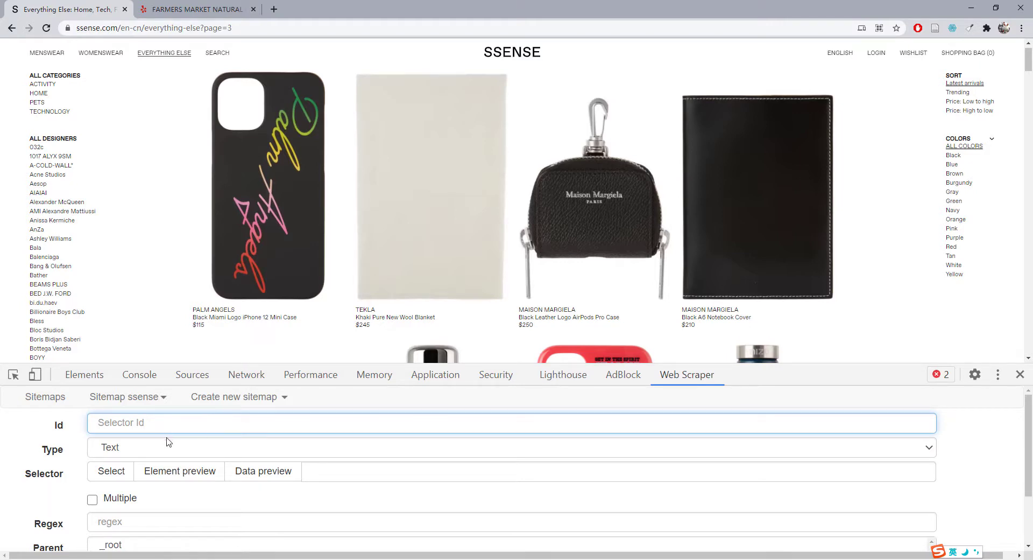
click(117, 474)
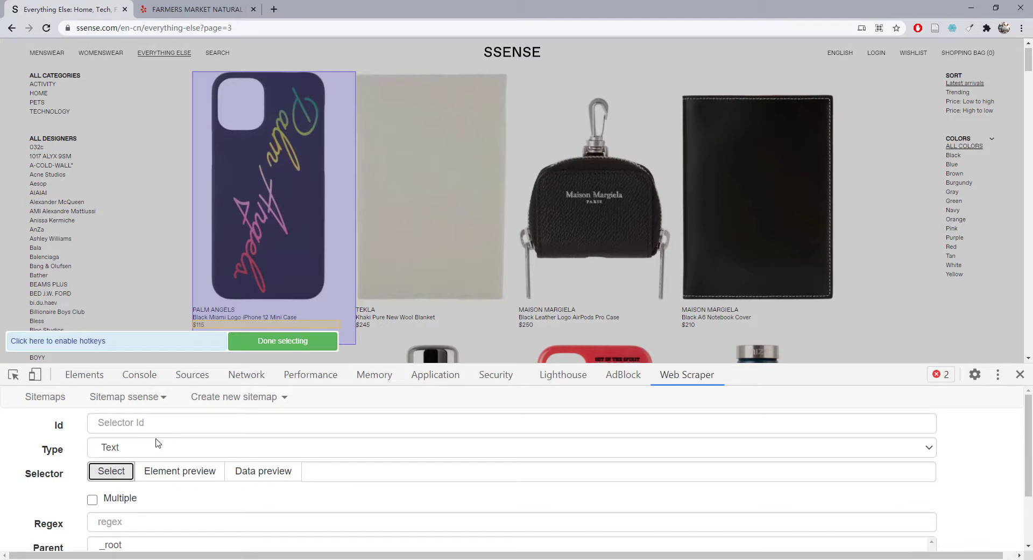
click(212, 314)
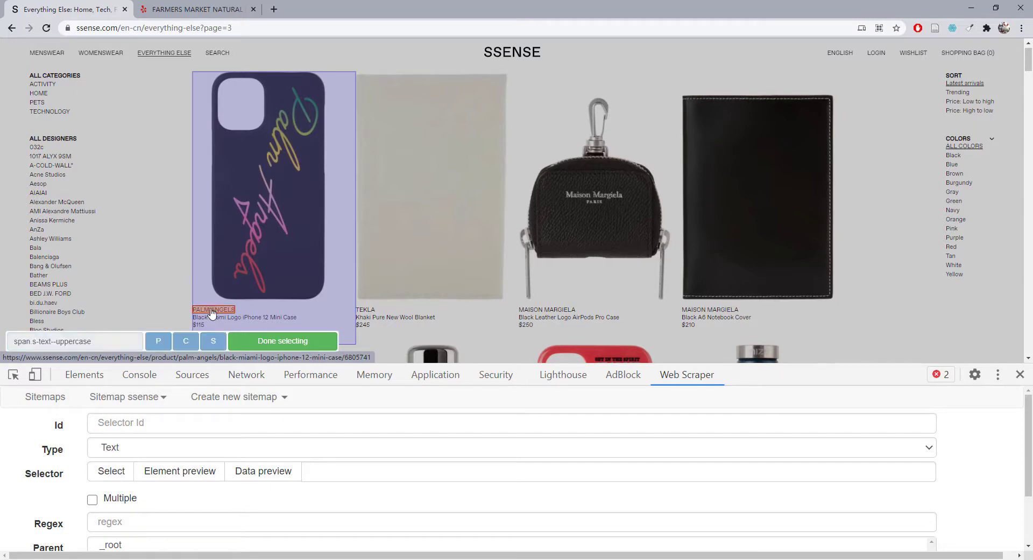
click(120, 424)
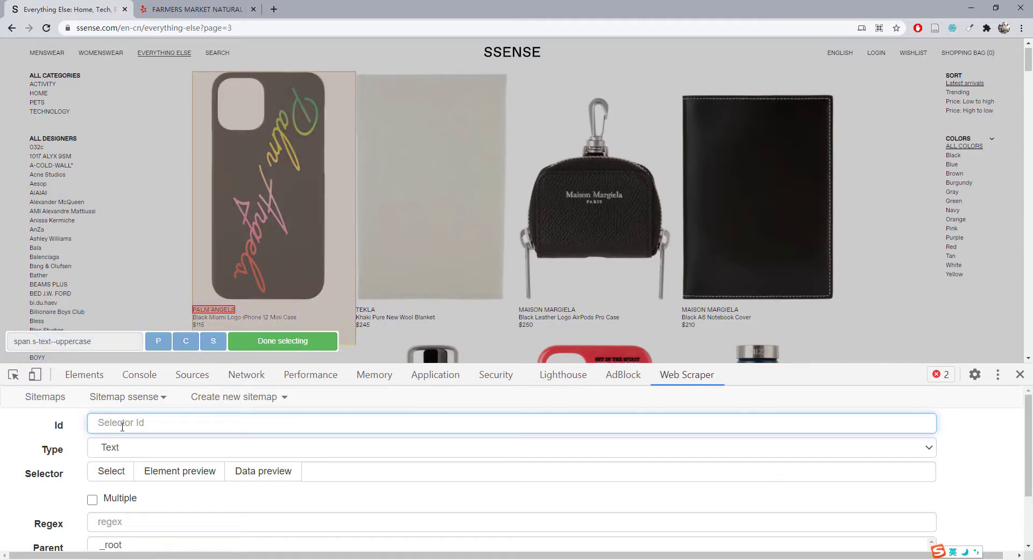
click(254, 341)
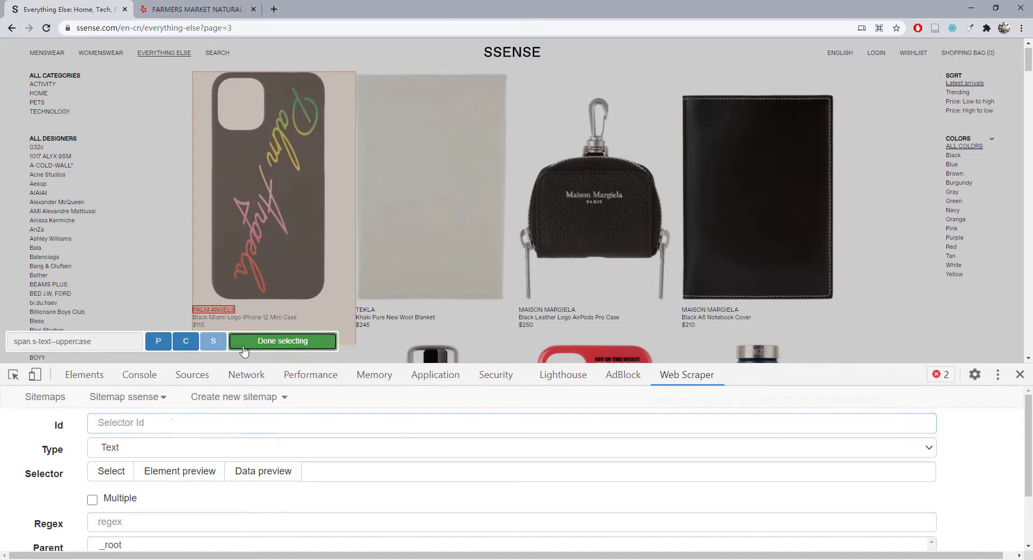
Set the selector's Id to Brand with Product as its parent, and save it
click(165, 423)
text(Brand)
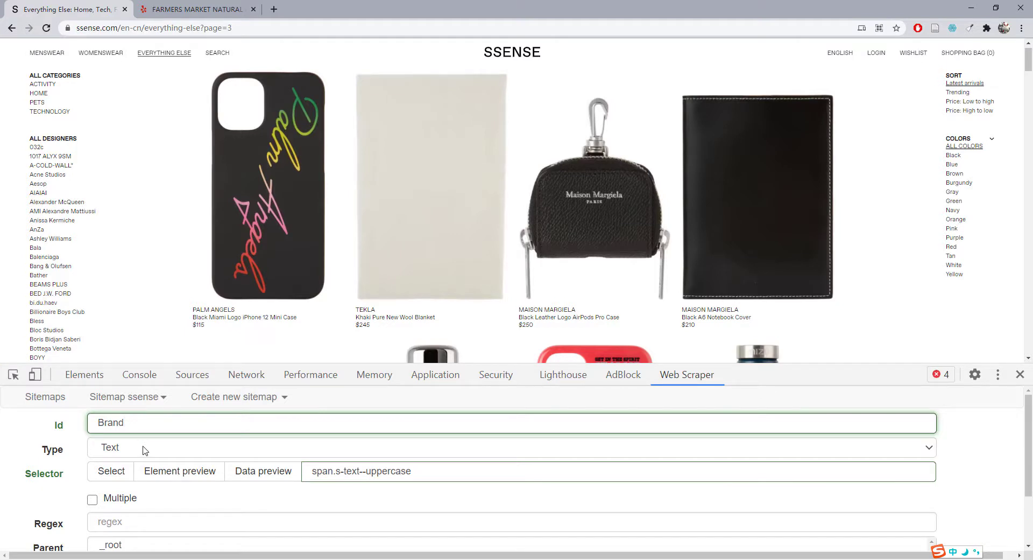
scroll(153, 485, down, 2)
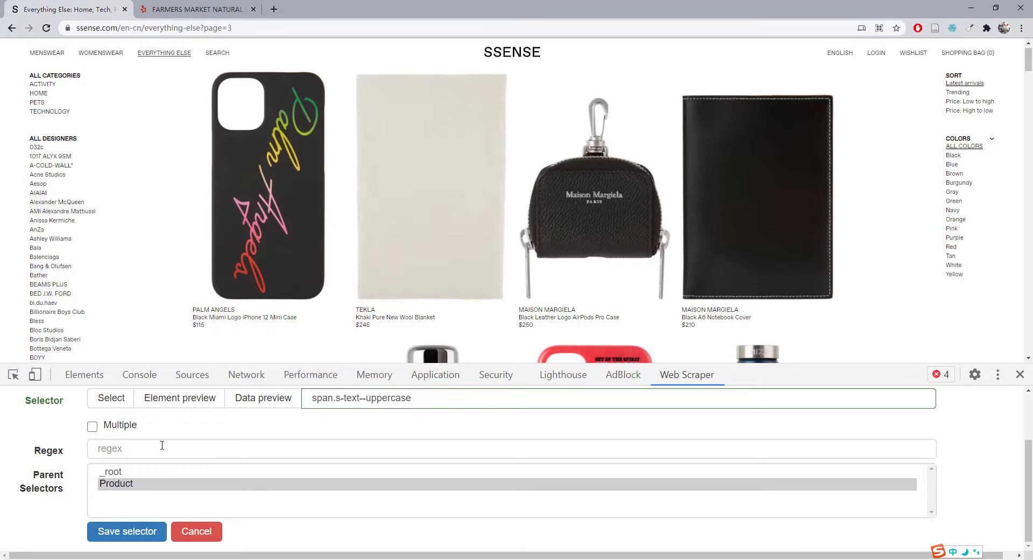
scroll(162, 445, up, 1)
click(148, 422)
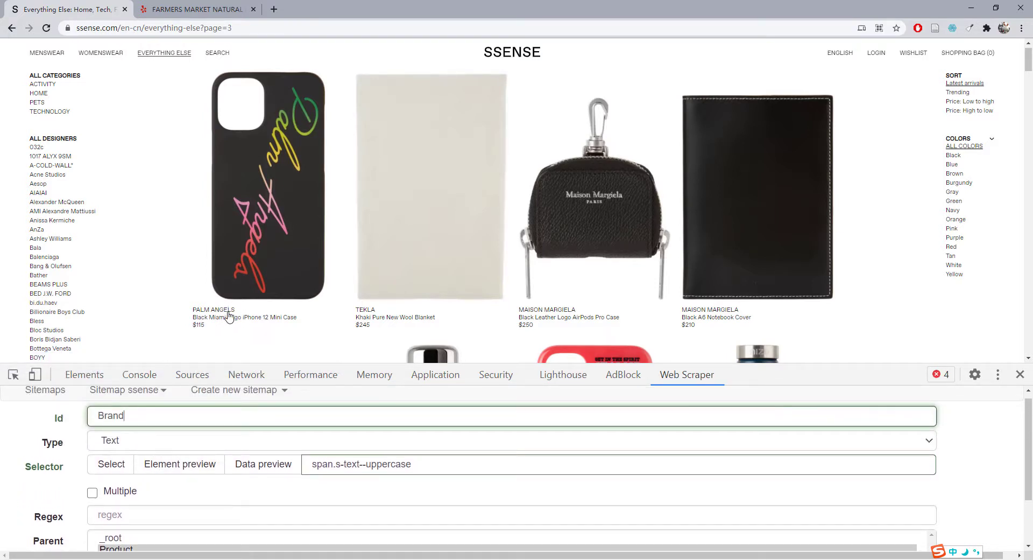
scroll(169, 532, down, 1)
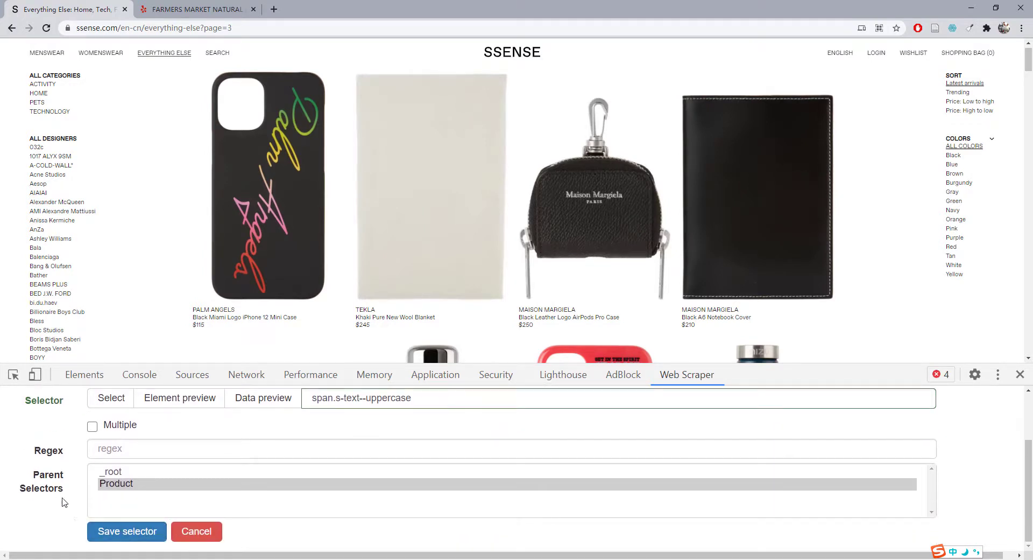
click(133, 487)
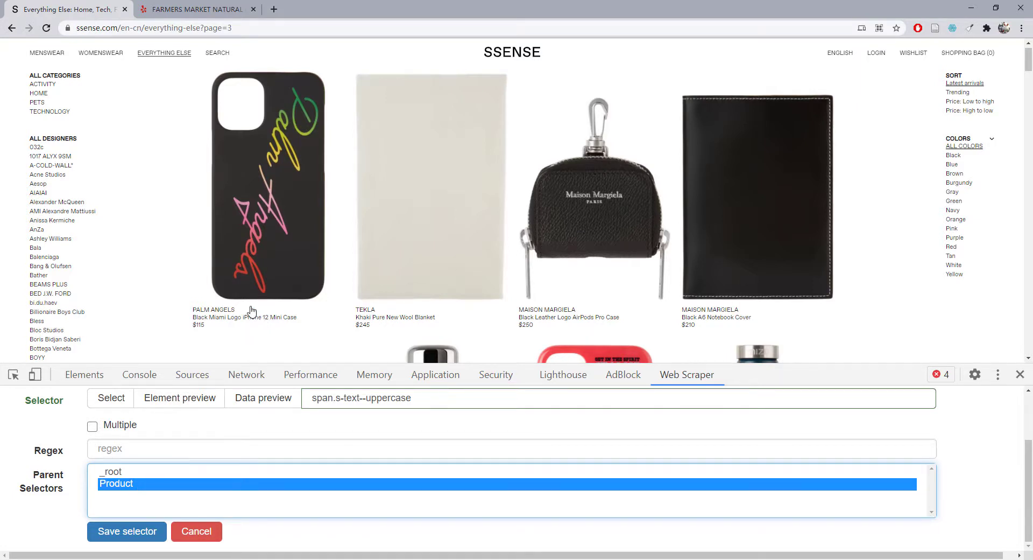
click(137, 533)
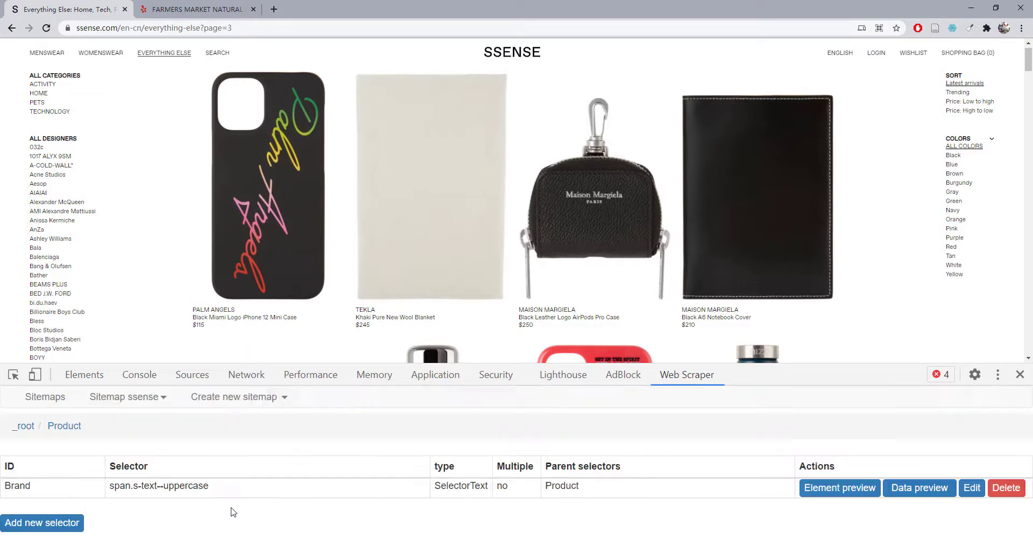
Add a new selector inside Product and pick the product name text in the first tile as its element
click(77, 523)
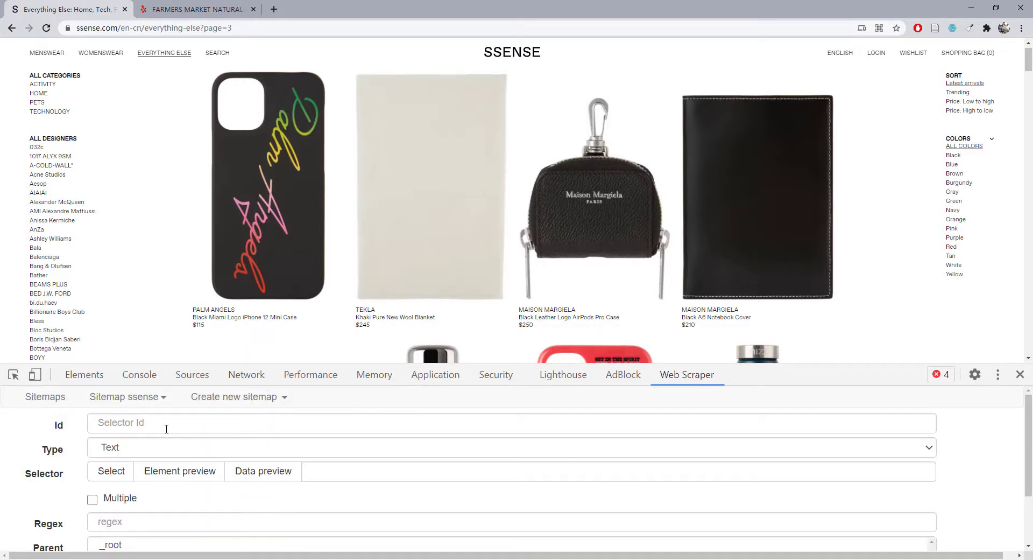
click(148, 424)
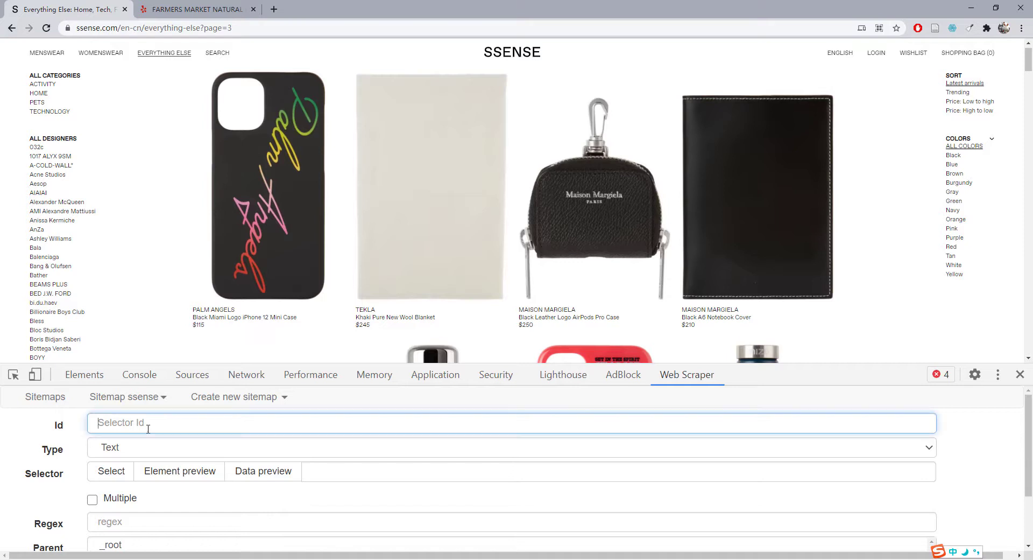
click(128, 468)
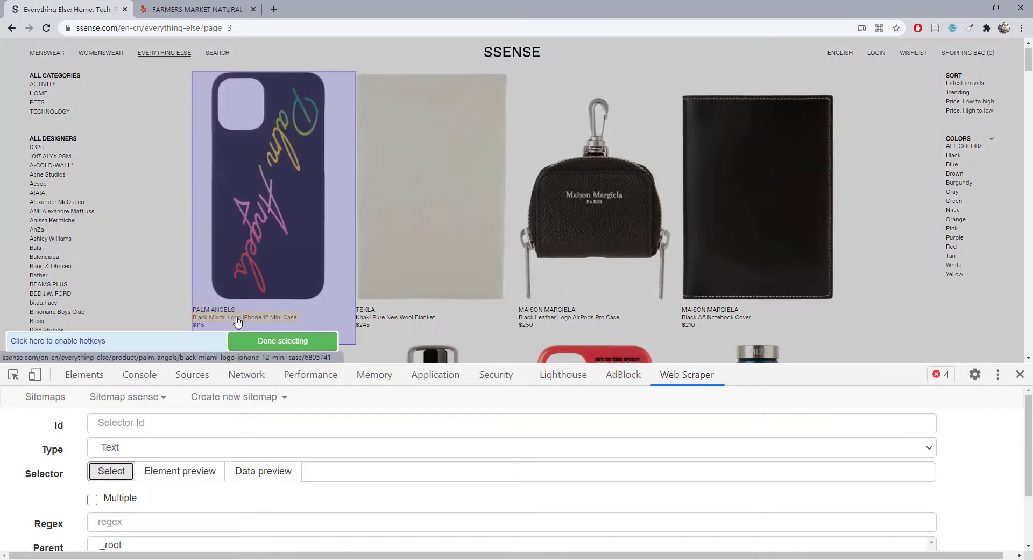
click(240, 318)
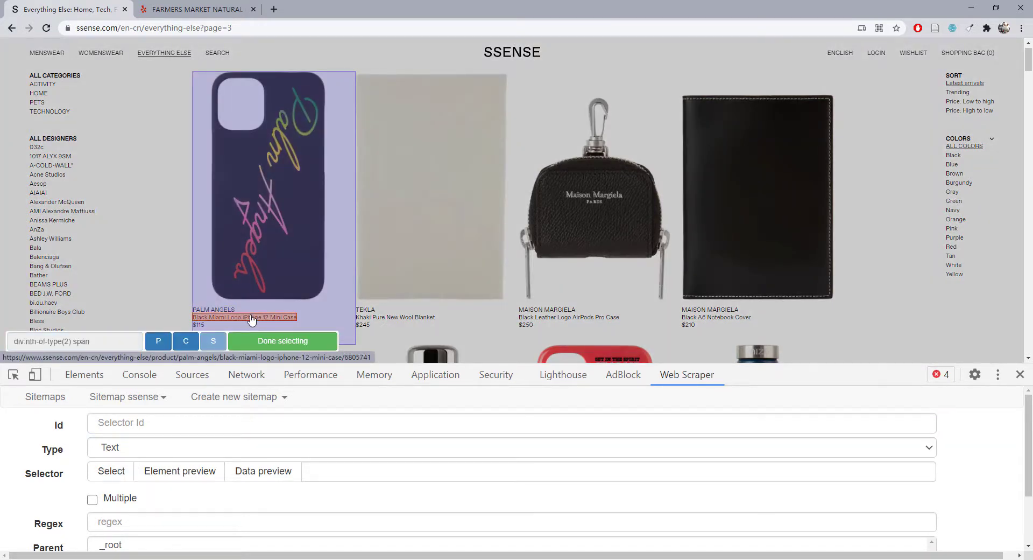
Set the new selector's Id to ProductName and finish selecting its element
click(177, 425)
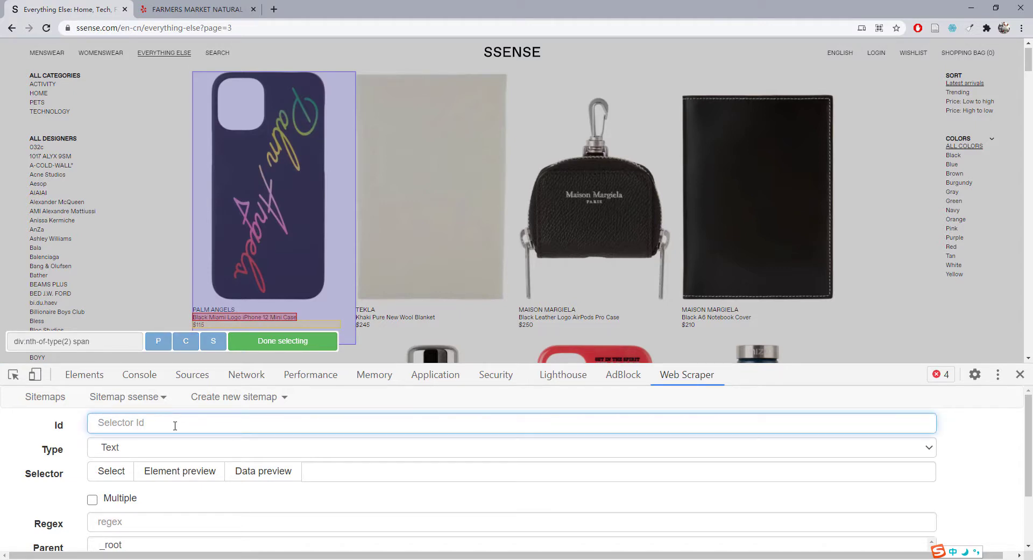
text(Prod)
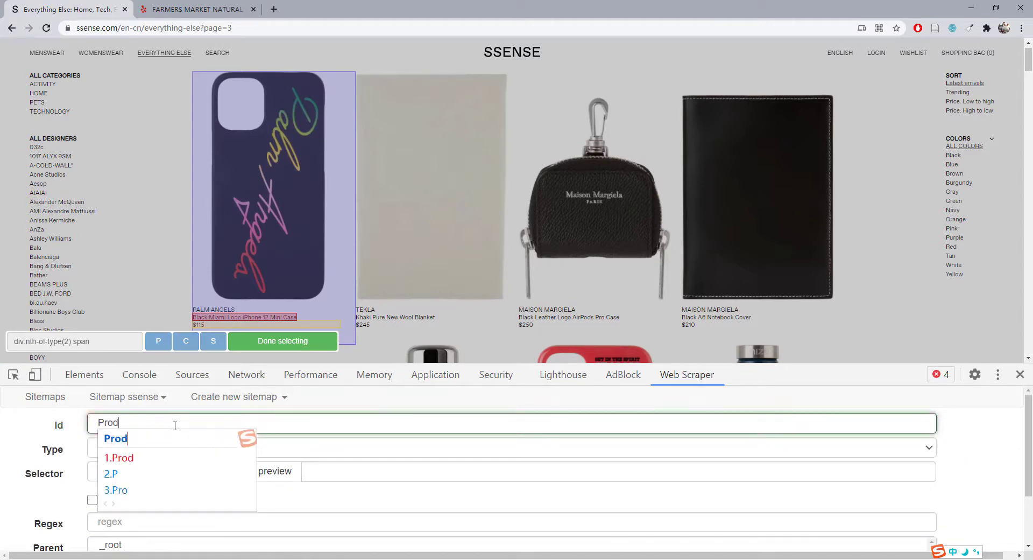
key(shift)
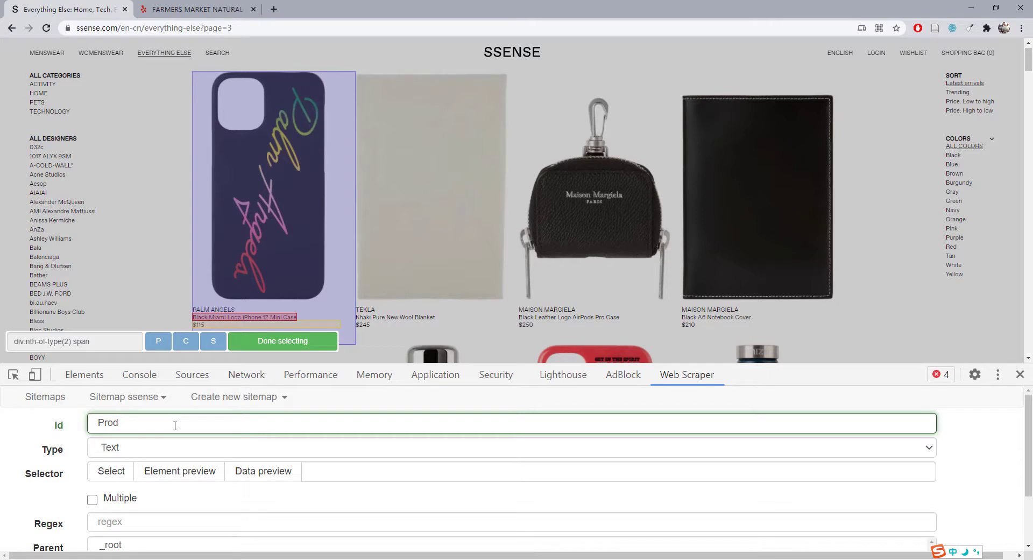
text(uct)
key(BackSpace)
key(BackSpace)
key(BackSpace)
key(BackSpace)
key(BackSpace)
key(BackSpace)
key(BackSpace)
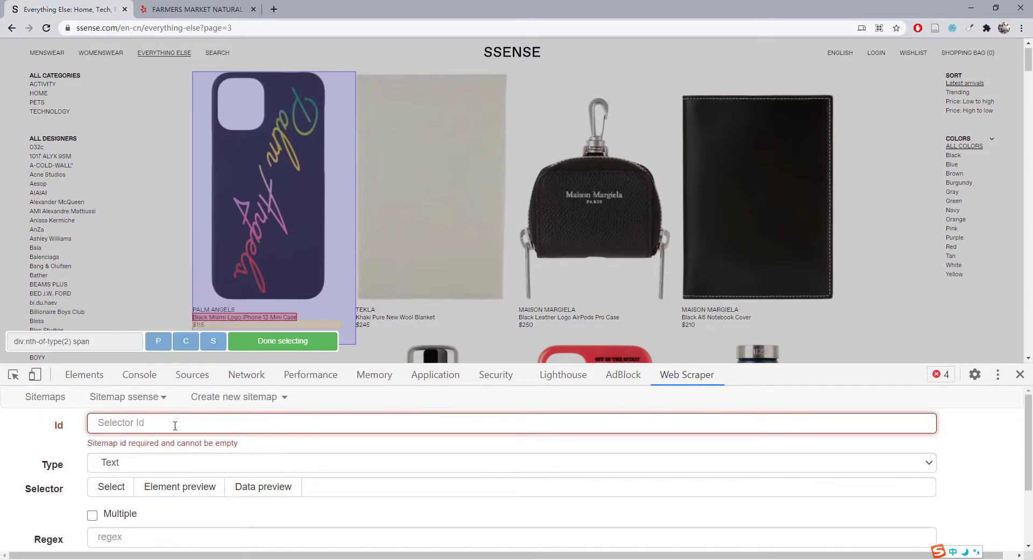
text(Produ)
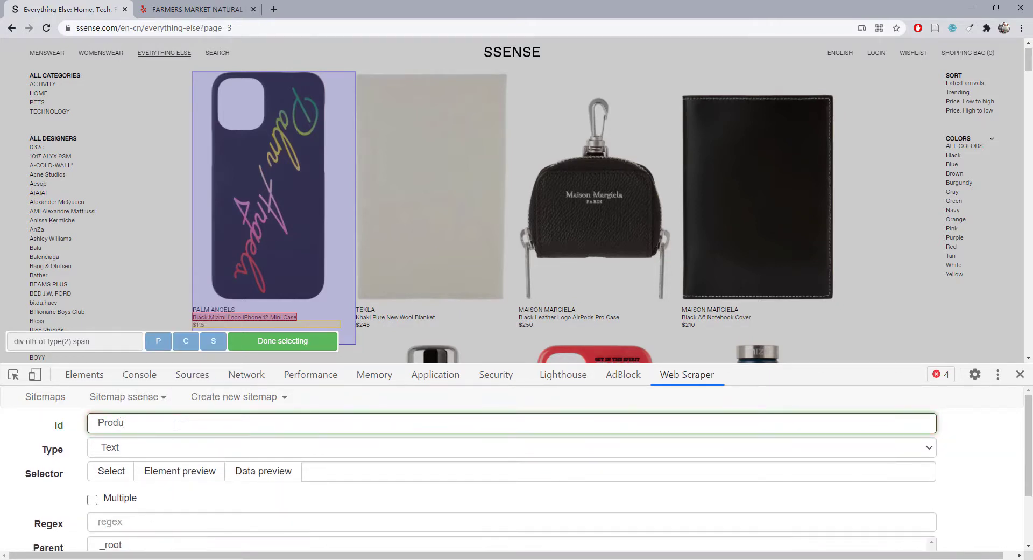
text(ctName)
click(282, 341)
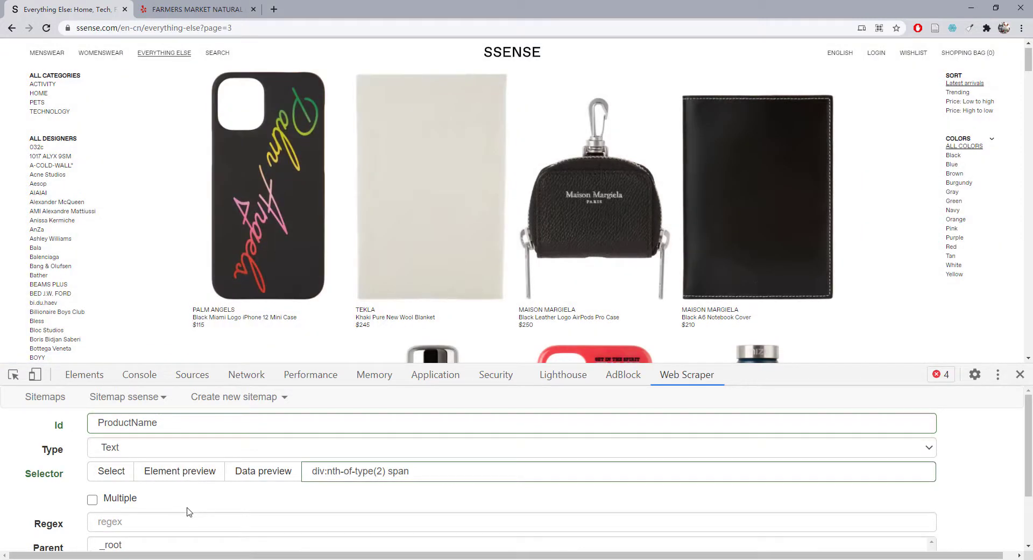
Choose Product as the ProductName selector's parent and save the selector
scroll(187, 511, down, 2)
click(119, 483)
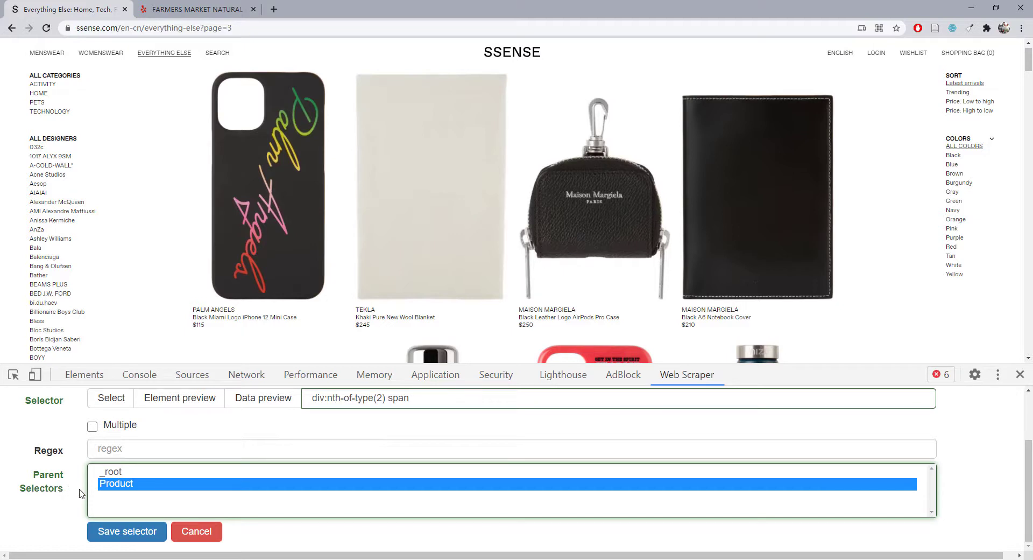
click(126, 533)
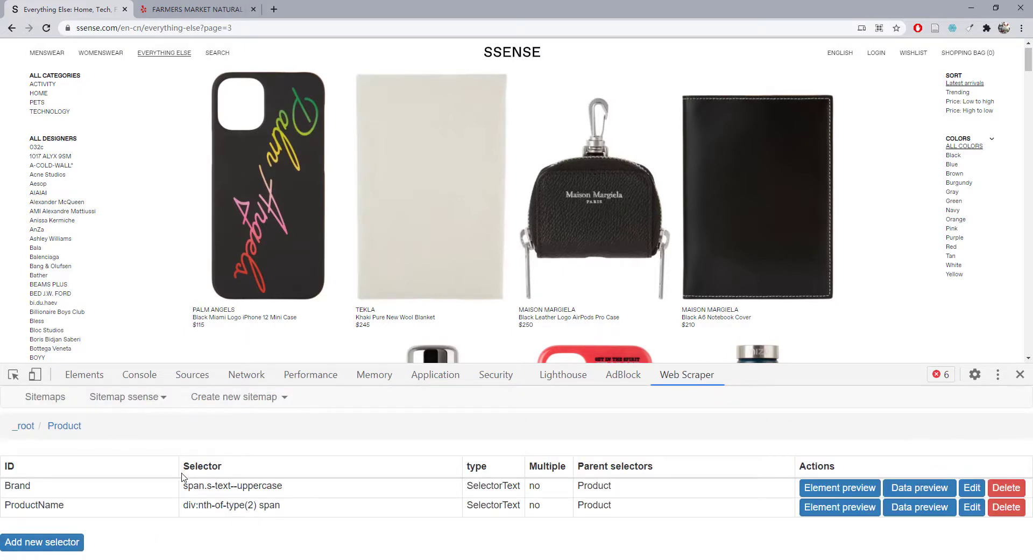
Preview the data extracted by the Brand and ProductName selectors and look through both lists
click(921, 488)
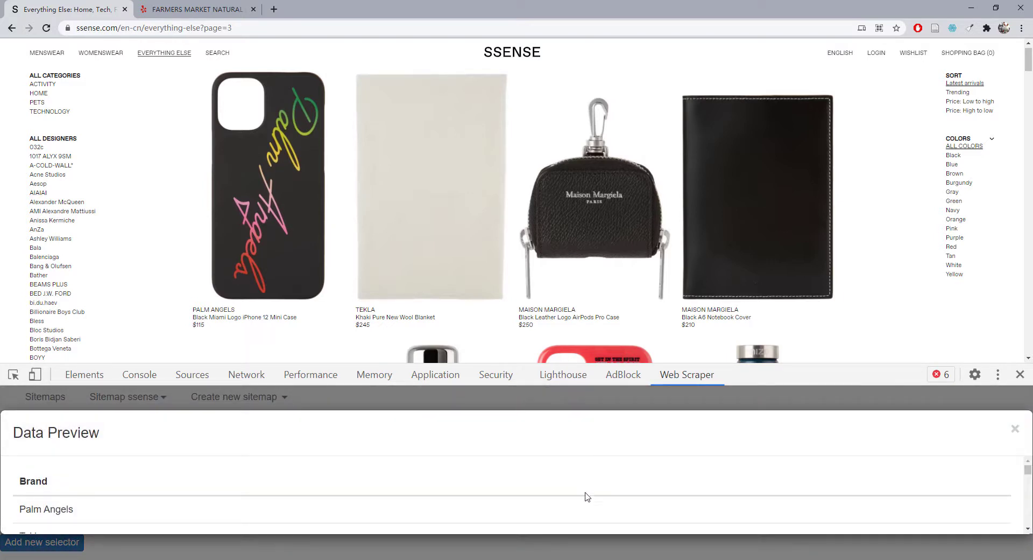
scroll(584, 497, down, 5)
scroll(580, 498, down, 10)
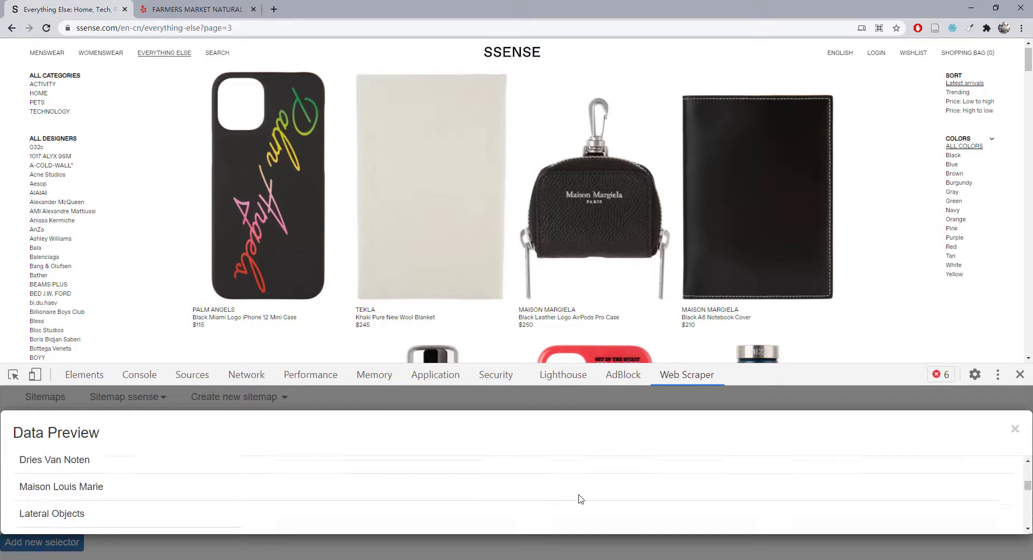
click(604, 547)
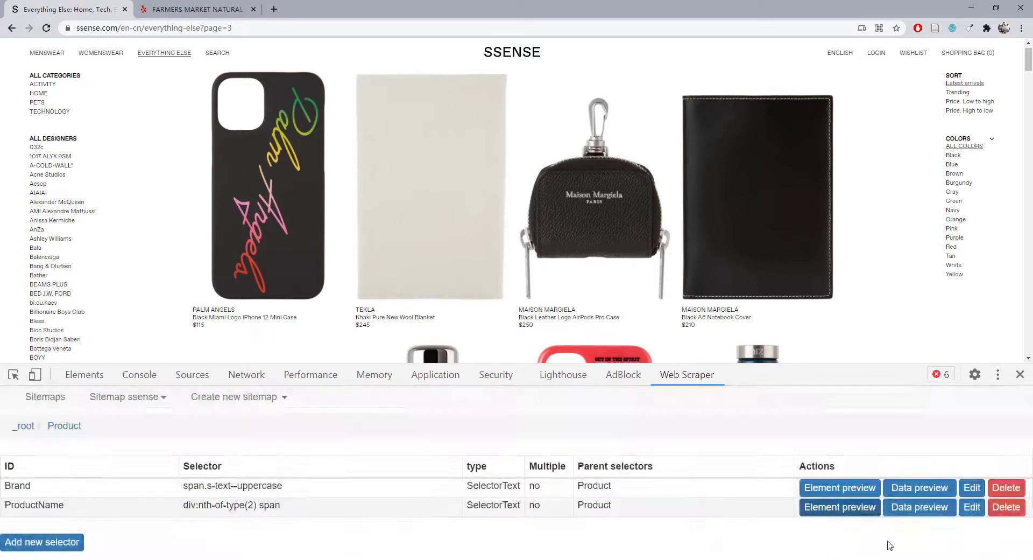
click(907, 513)
scroll(559, 503, down, 10)
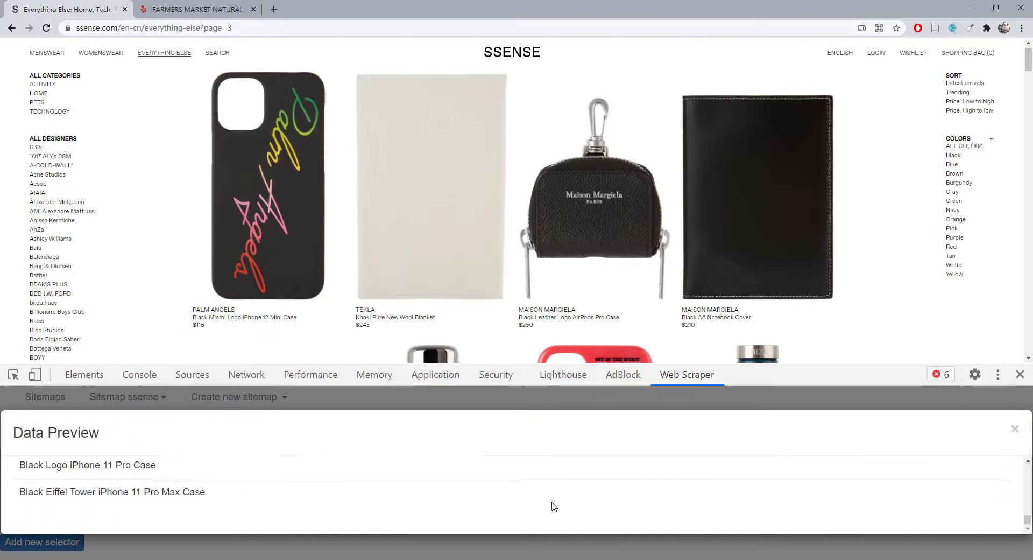
scroll(553, 510, down, 10)
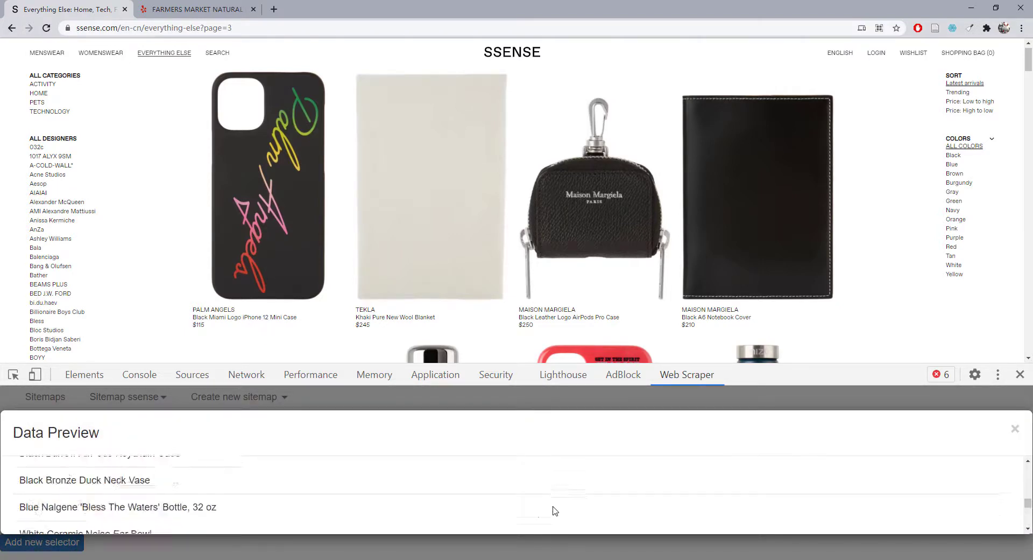
click(547, 542)
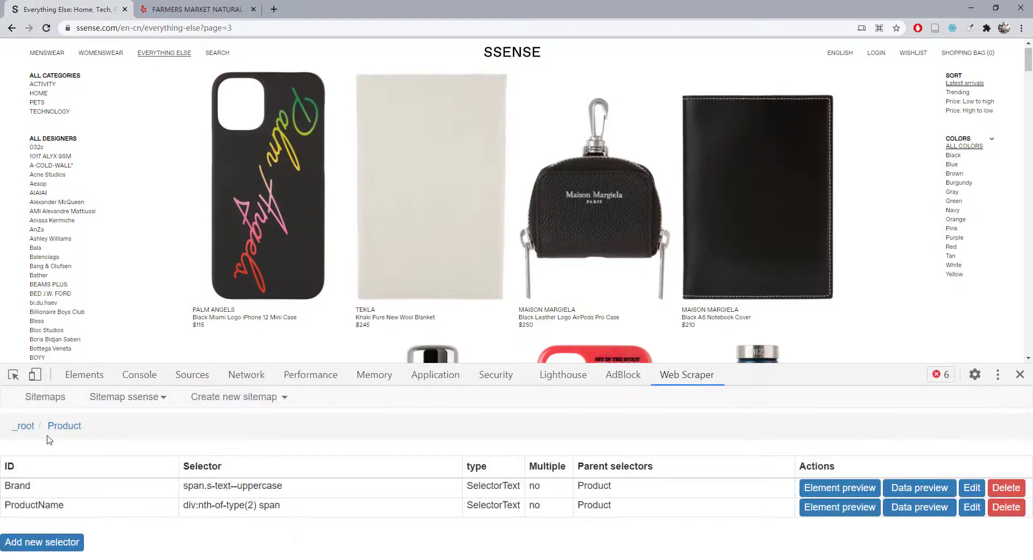
Add a new text selector with the Id Price, using the price text in the first product tile as its element
click(73, 540)
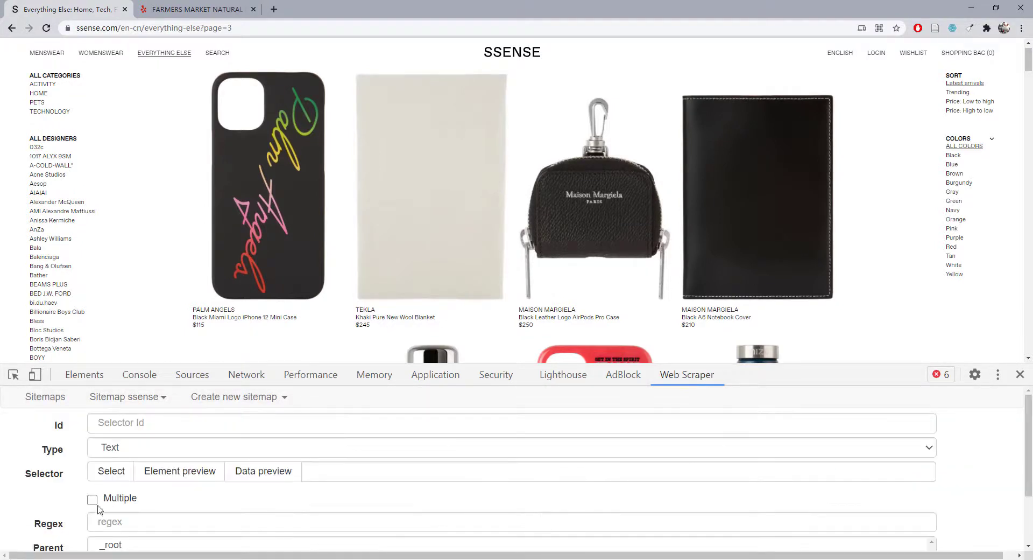
click(147, 424)
text(Price)
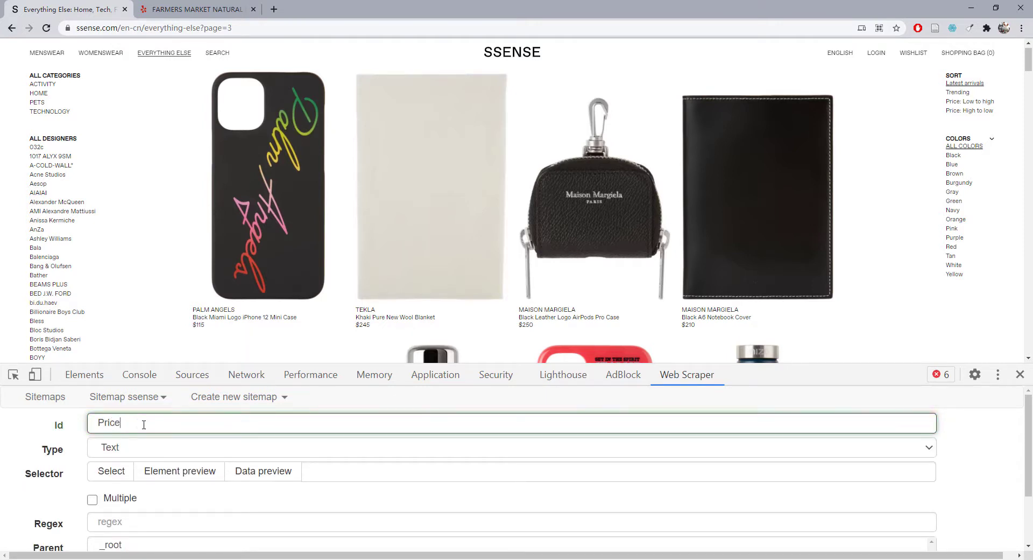
click(118, 466)
click(202, 326)
click(262, 341)
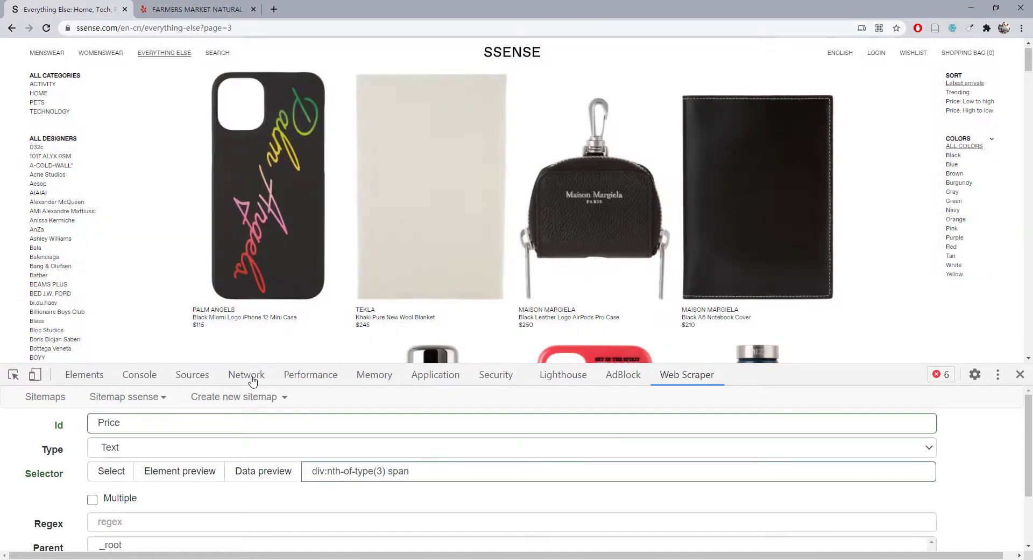
Choose Product as the Price selector's parent and save the selector
scroll(253, 471, down, 2)
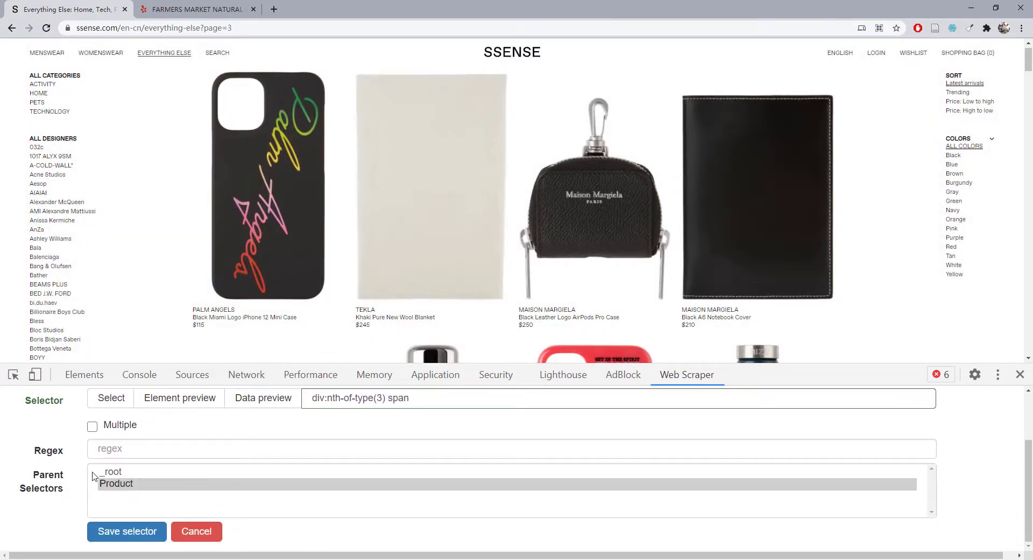
click(123, 484)
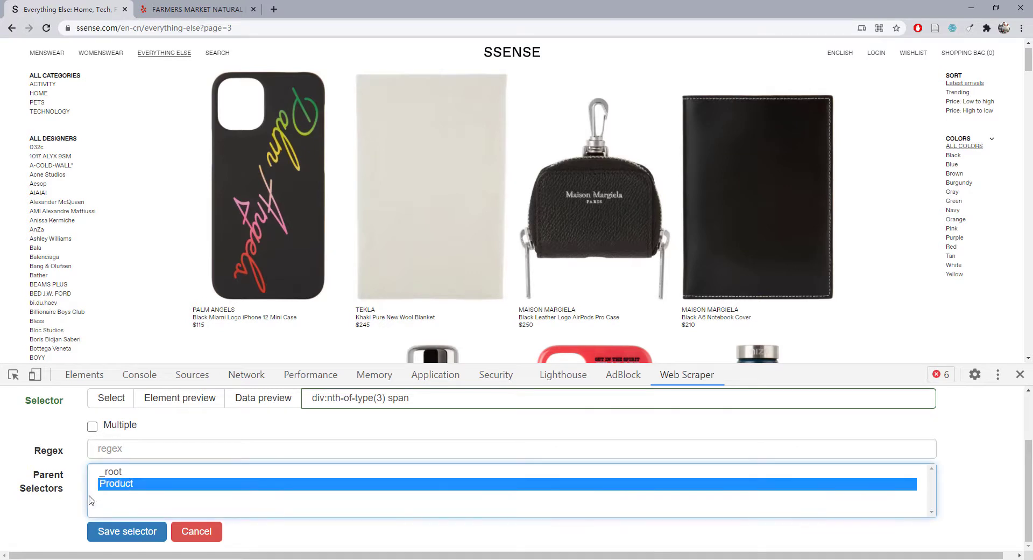
click(111, 527)
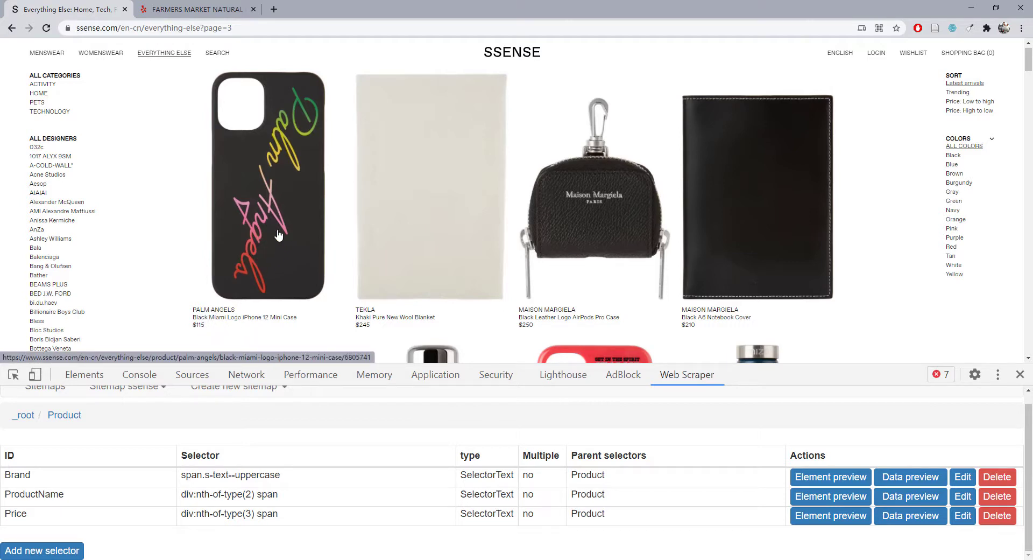
Add a new selector with the Id ProductImage and set its type to Image
click(75, 552)
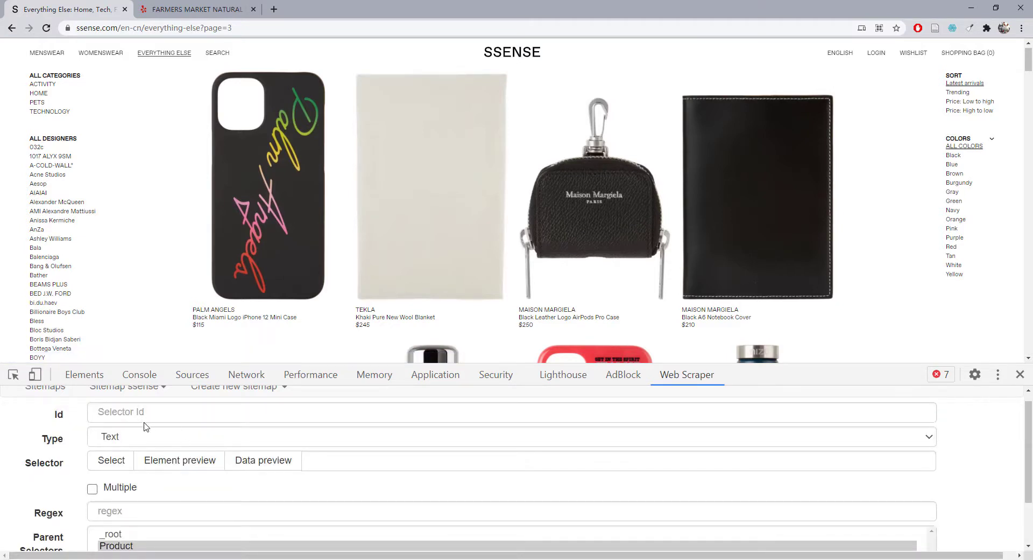
click(145, 412)
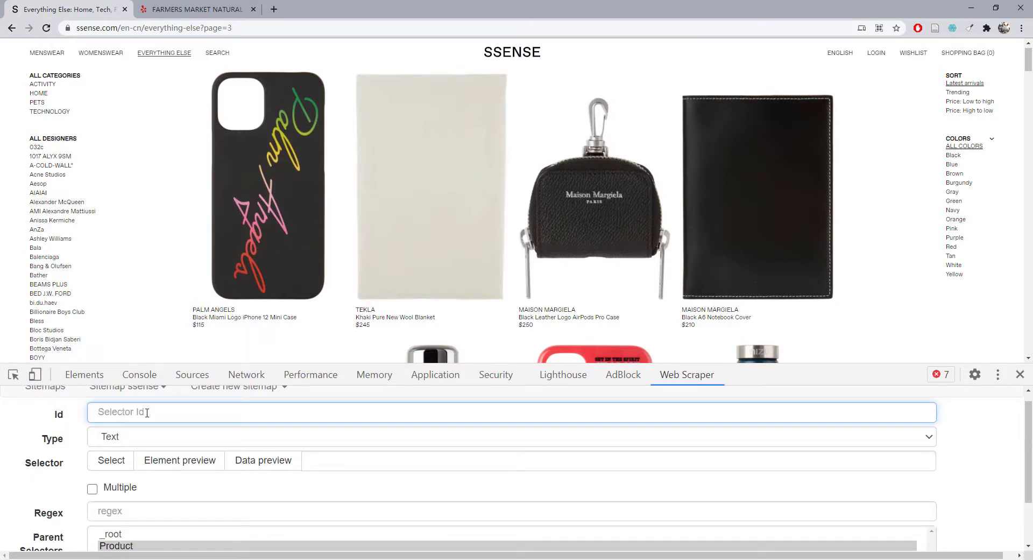
text(ProductImage)
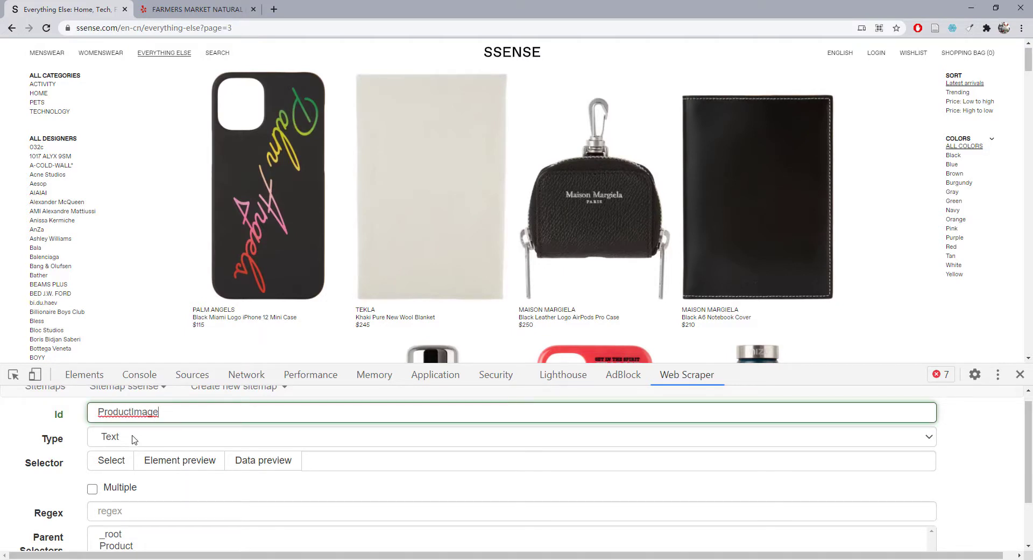
click(133, 438)
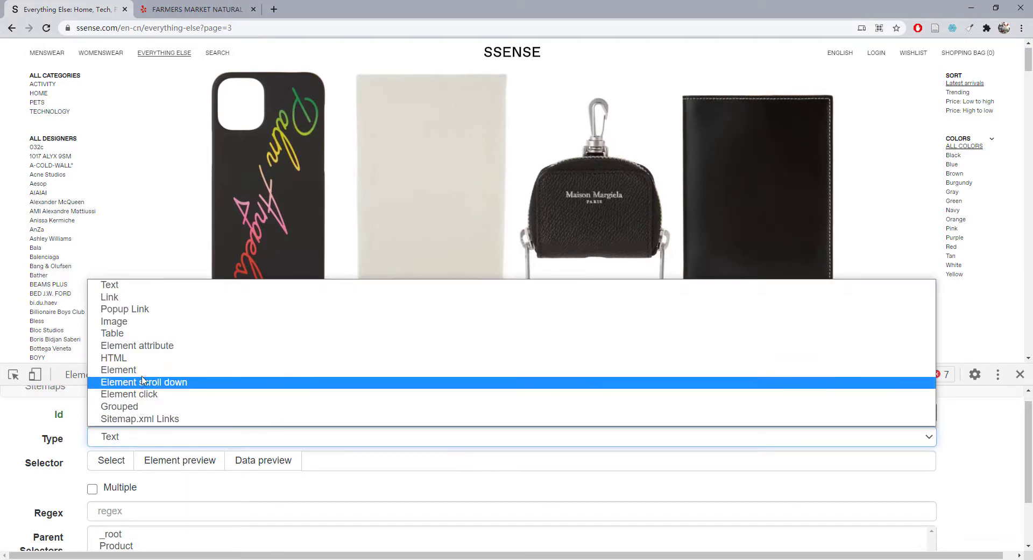
click(131, 326)
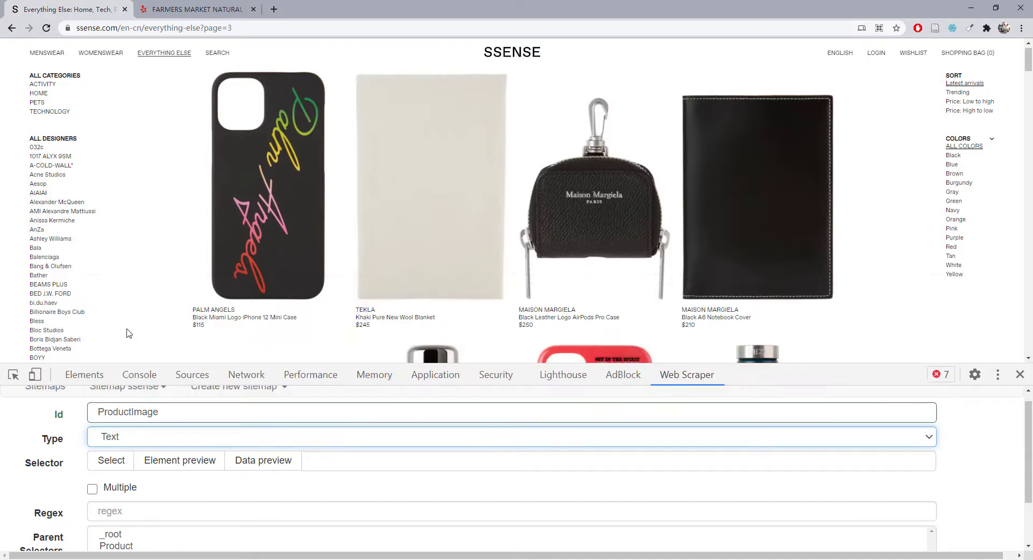
Pick the phone case picture in the first product tile as the ProductImage selector's element and finish selecting
click(132, 461)
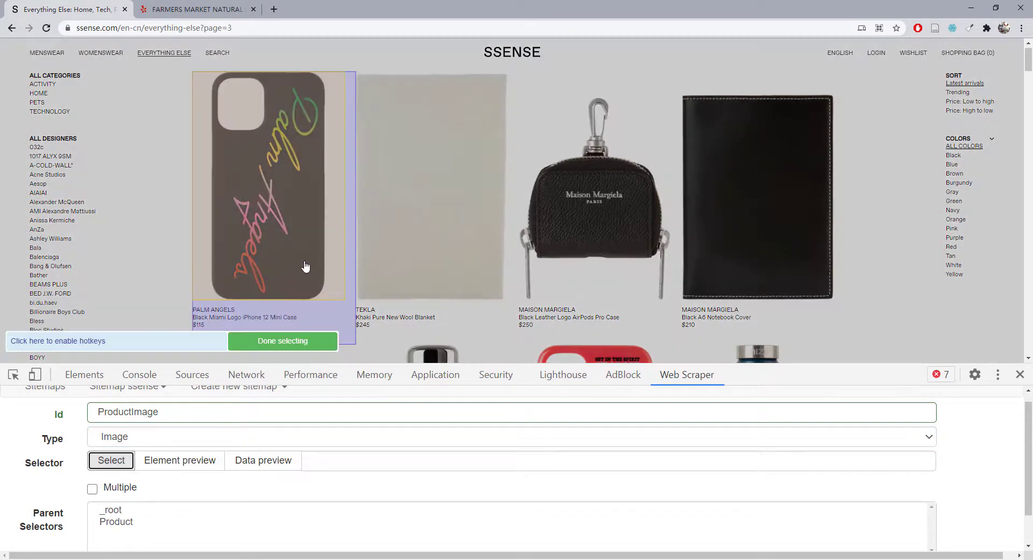
click(334, 281)
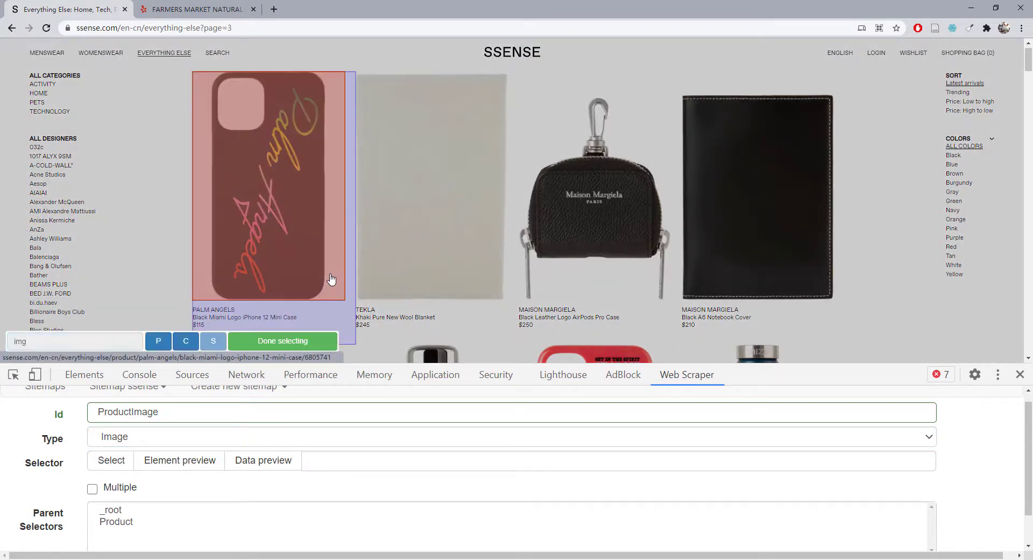
click(284, 341)
Choose Product as the ProductImage selector's parent and save the selector
click(102, 521)
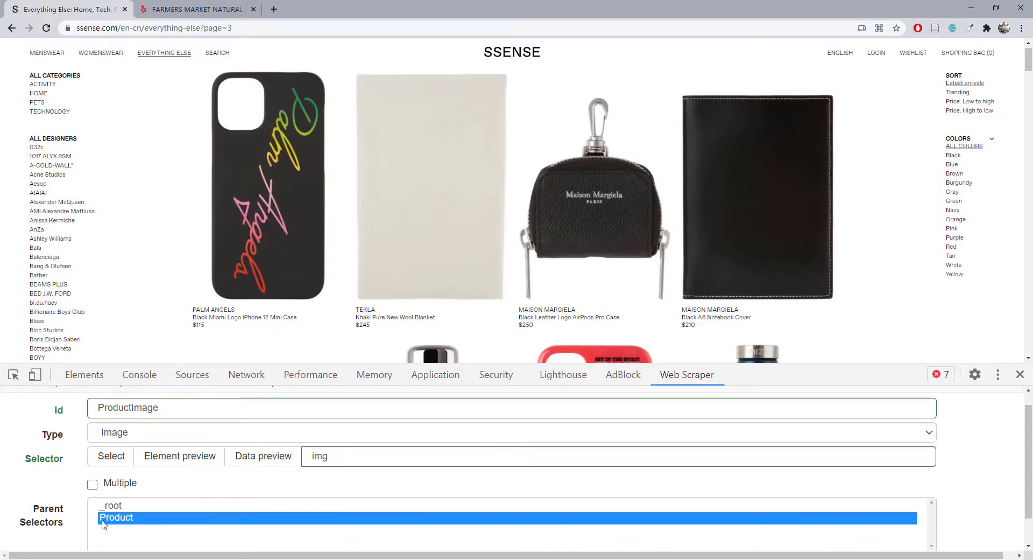
scroll(108, 511, down, 1)
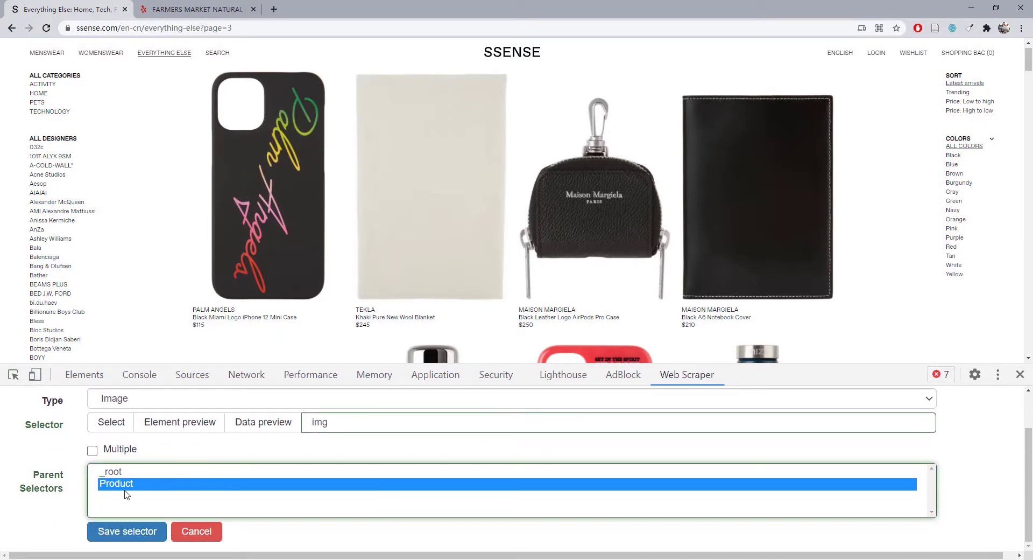
click(129, 532)
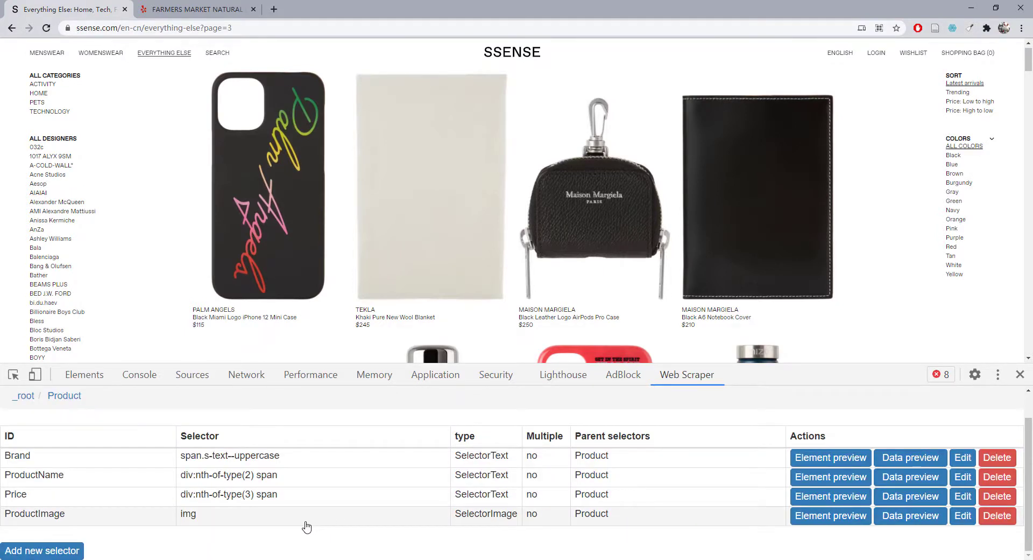
scroll(64, 443, up, 1)
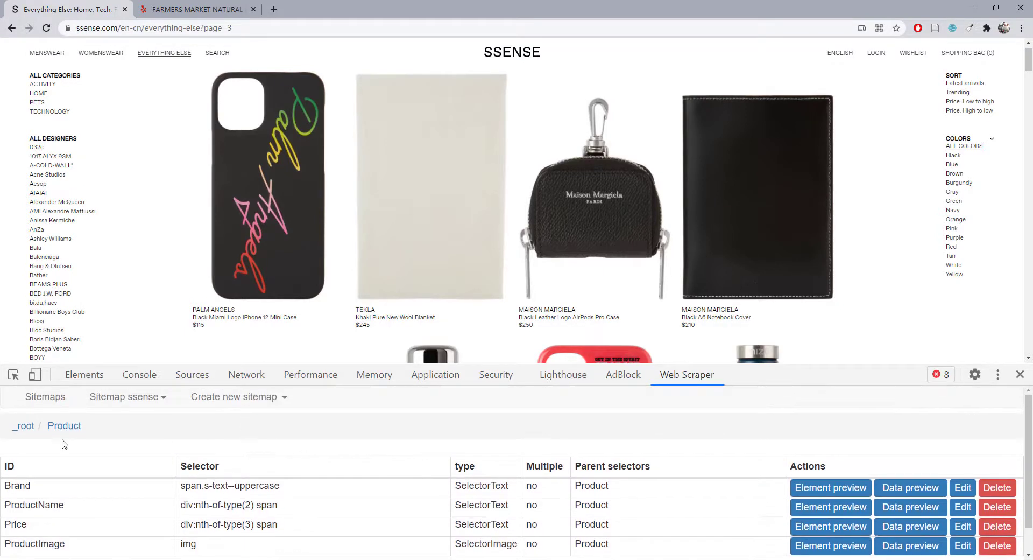
Display the ssense sitemap's selector graph and expand the _root and Product nodes down to the child selectors
click(24, 427)
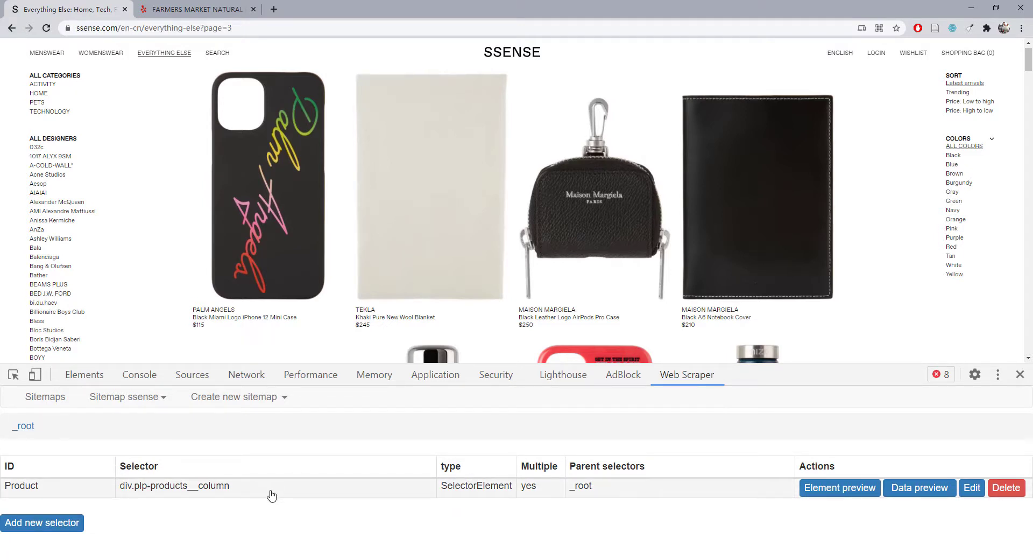
click(146, 399)
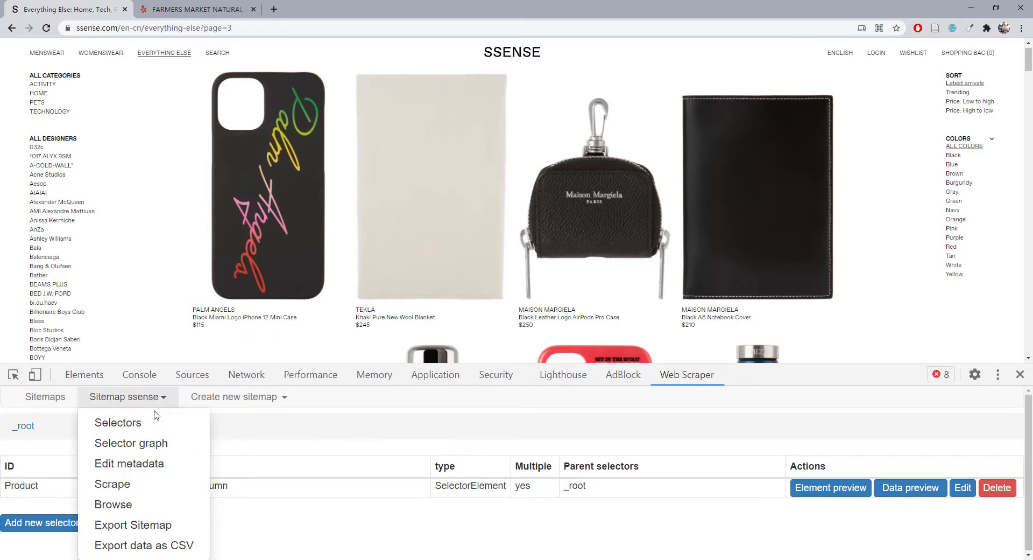
click(169, 449)
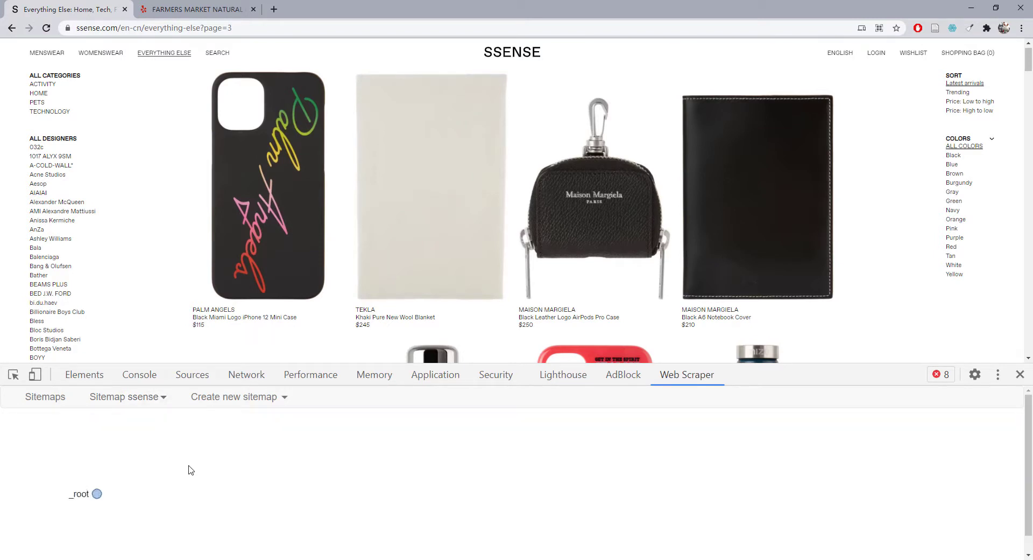
click(97, 494)
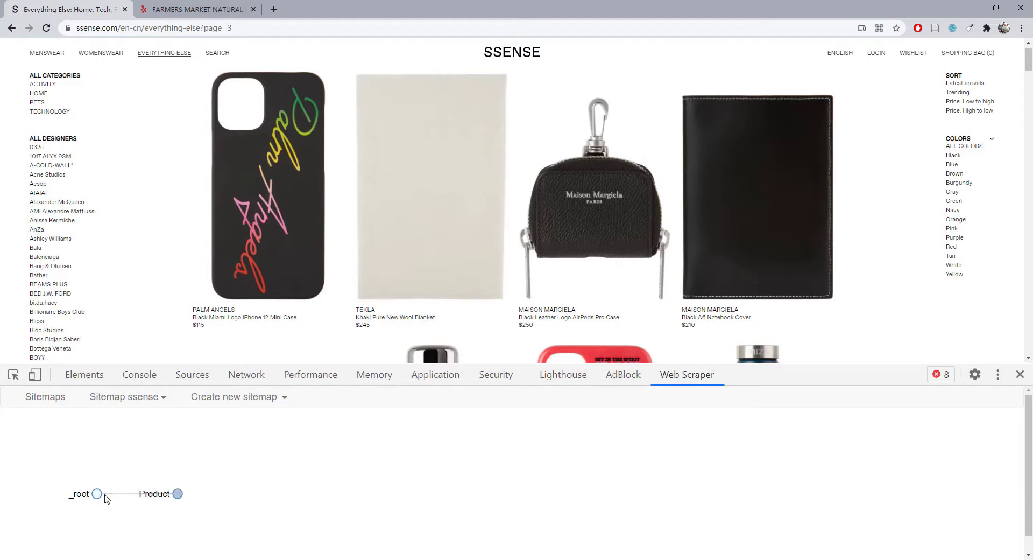
click(178, 494)
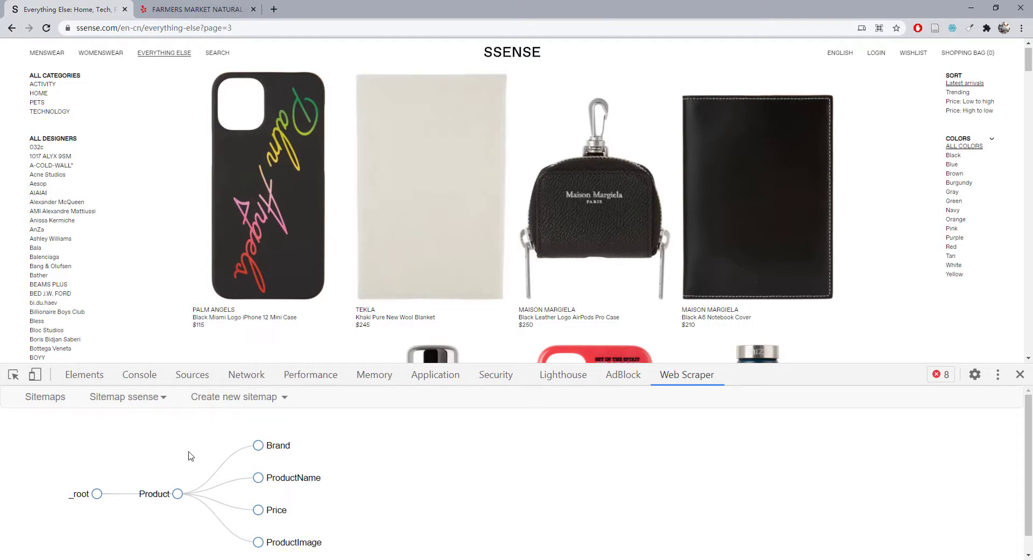
Start scraping the ssense sitemap with a request interval and page load delay of 2000 ms
click(163, 399)
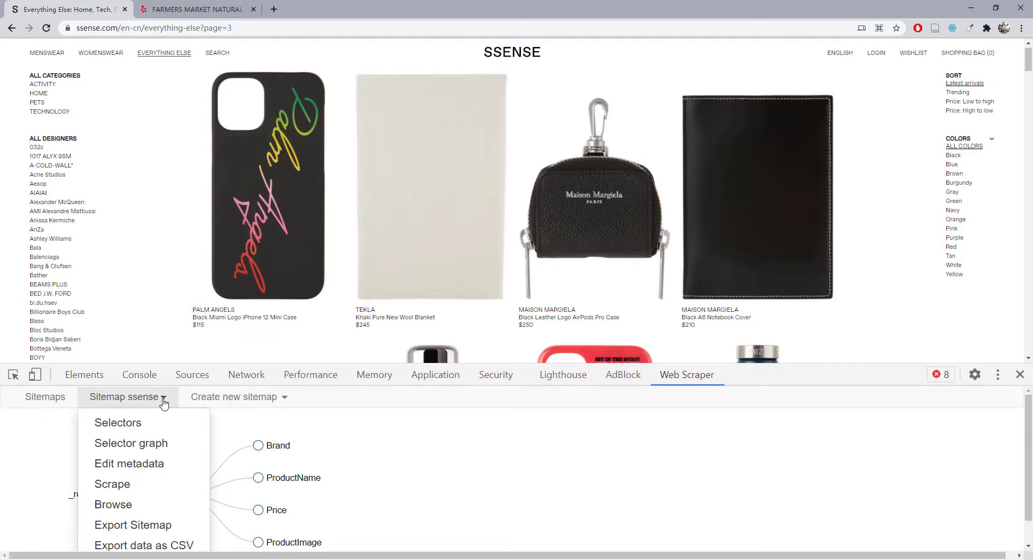
click(145, 486)
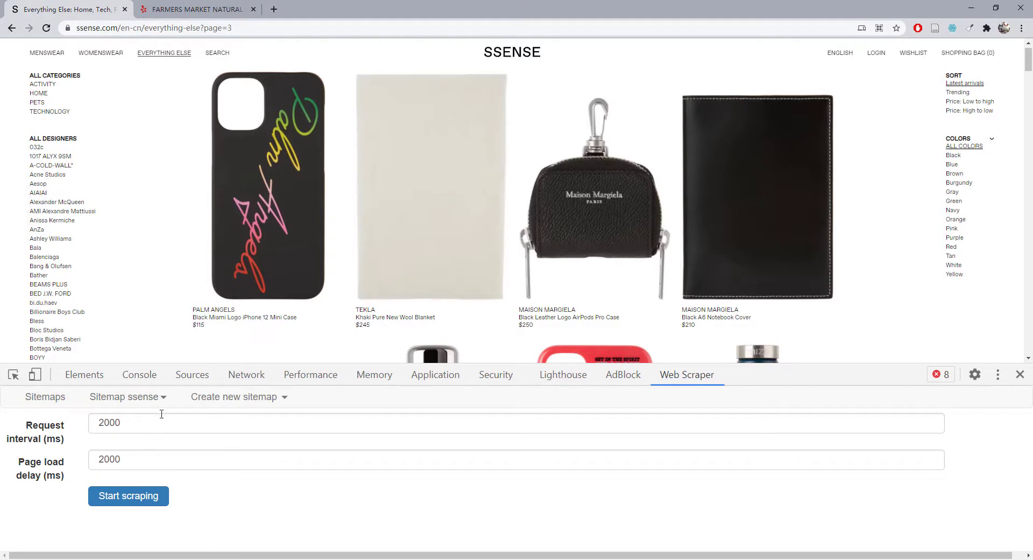
click(129, 495)
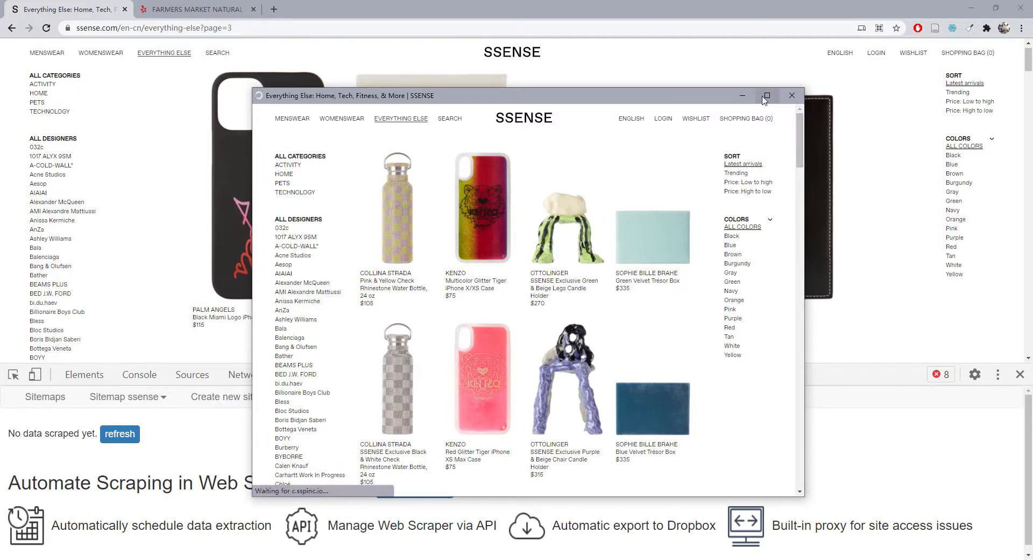
Go through the product pages down to their pagination in the scraping window while the scrape runs
drag(800, 128, 798, 457)
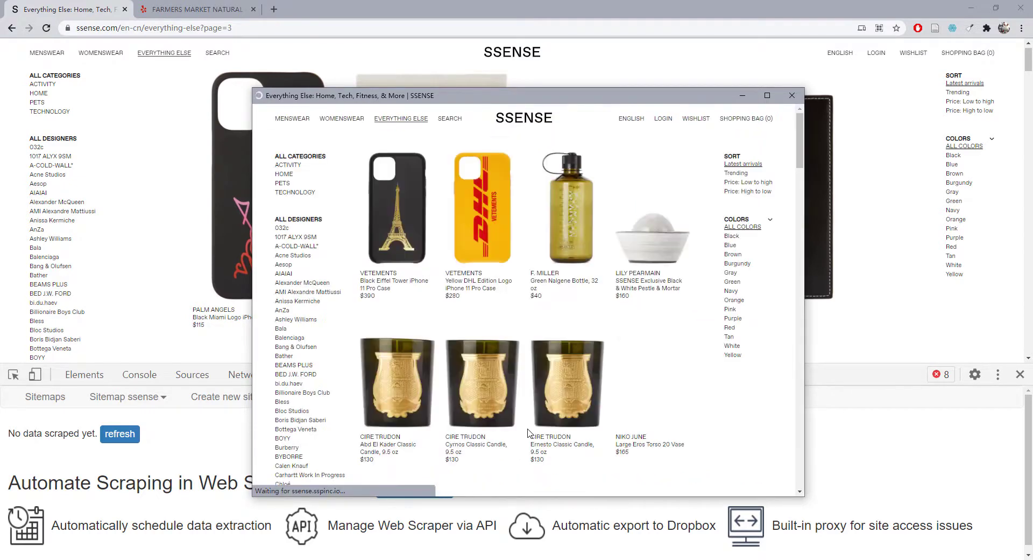
drag(798, 142, 777, 444)
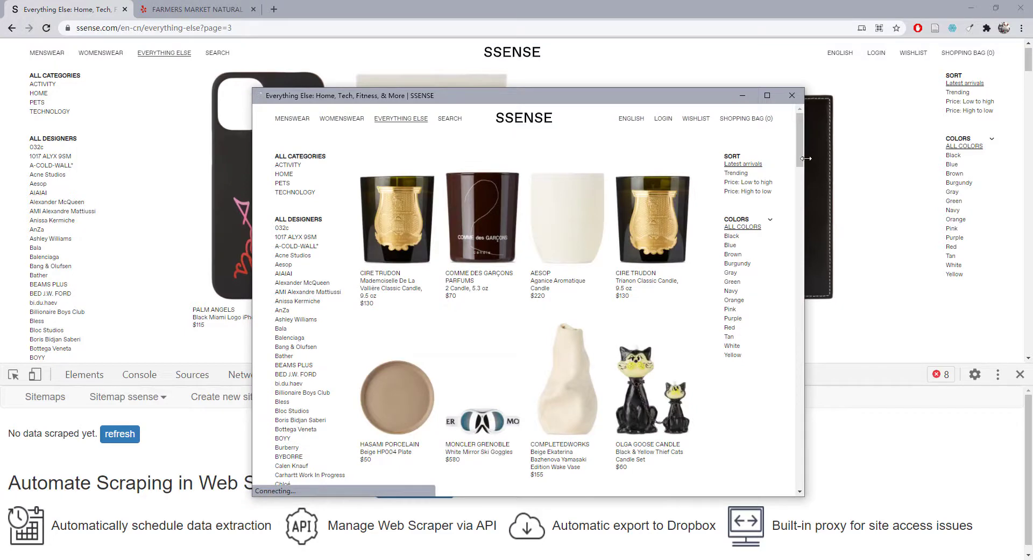
drag(802, 153, 789, 486)
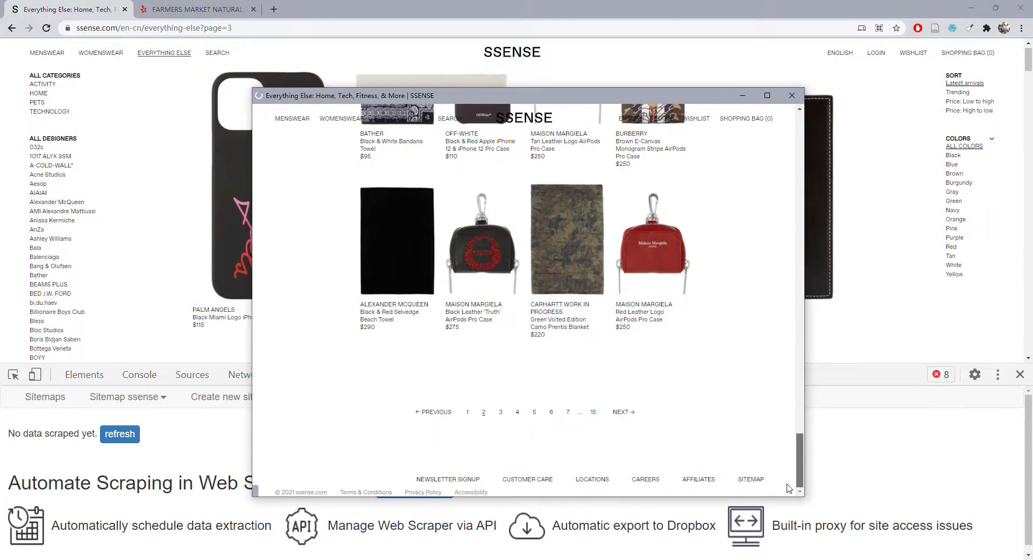
click(468, 420)
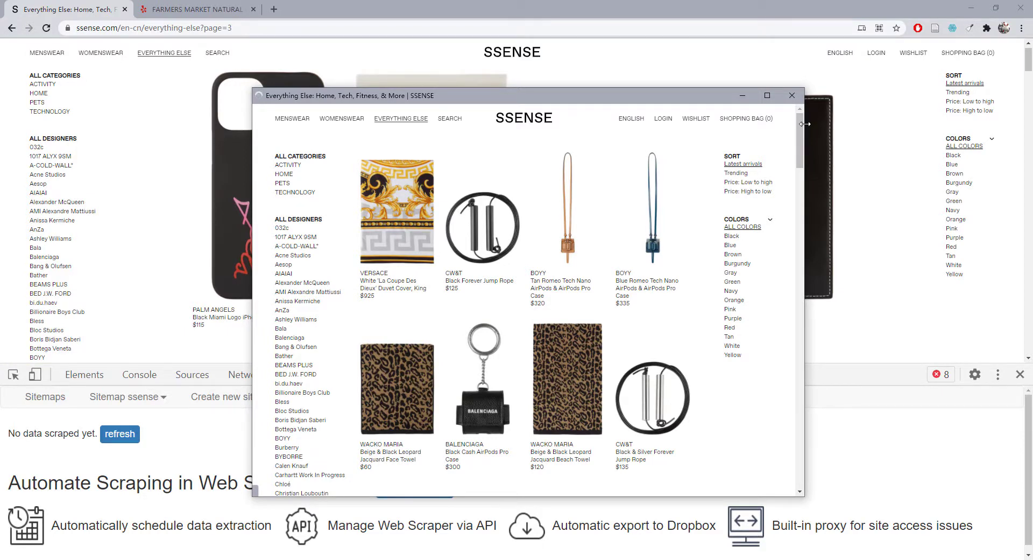
drag(801, 132, 764, 449)
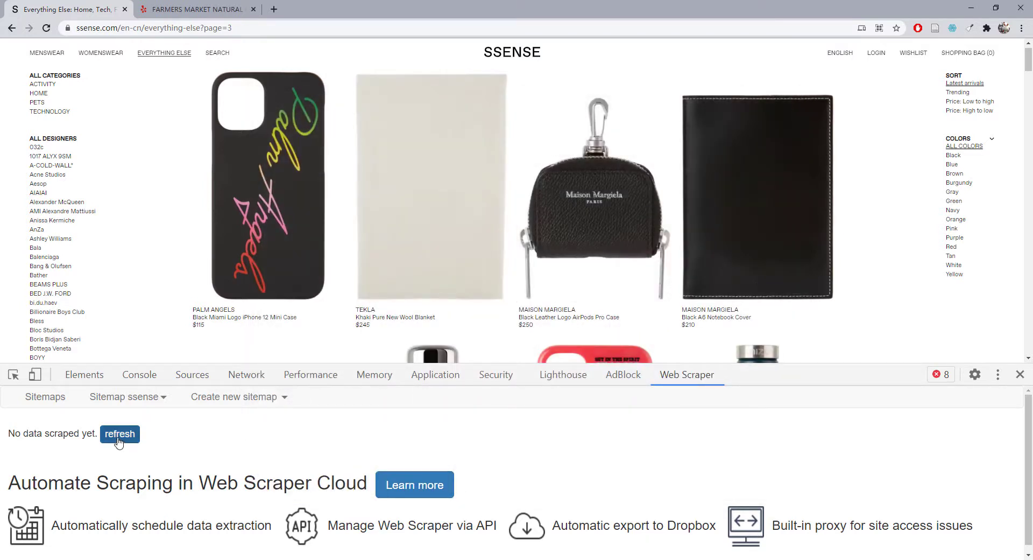
Refresh the scraped data and look through the rows of brands, product names, prices and image sources
click(120, 439)
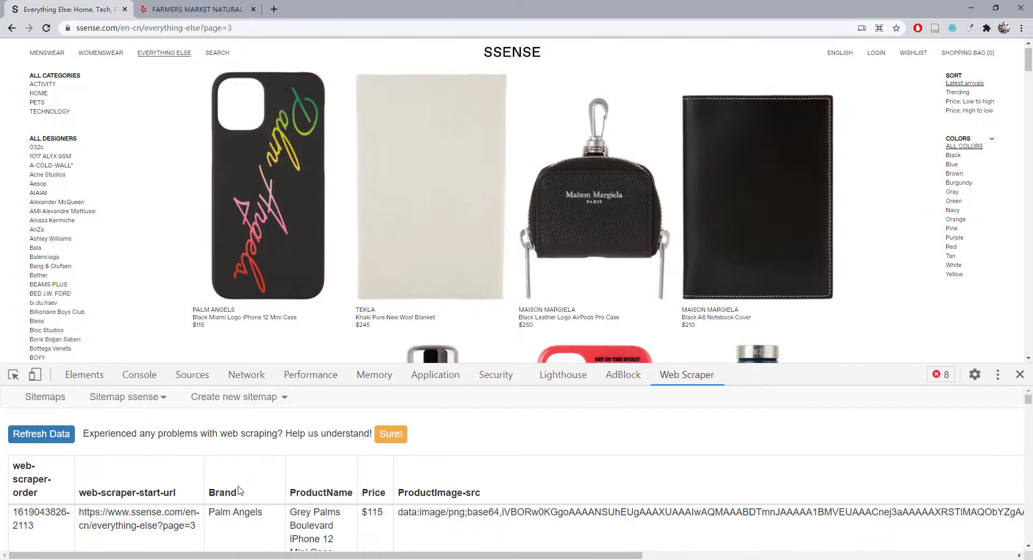
scroll(237, 491, down, 10)
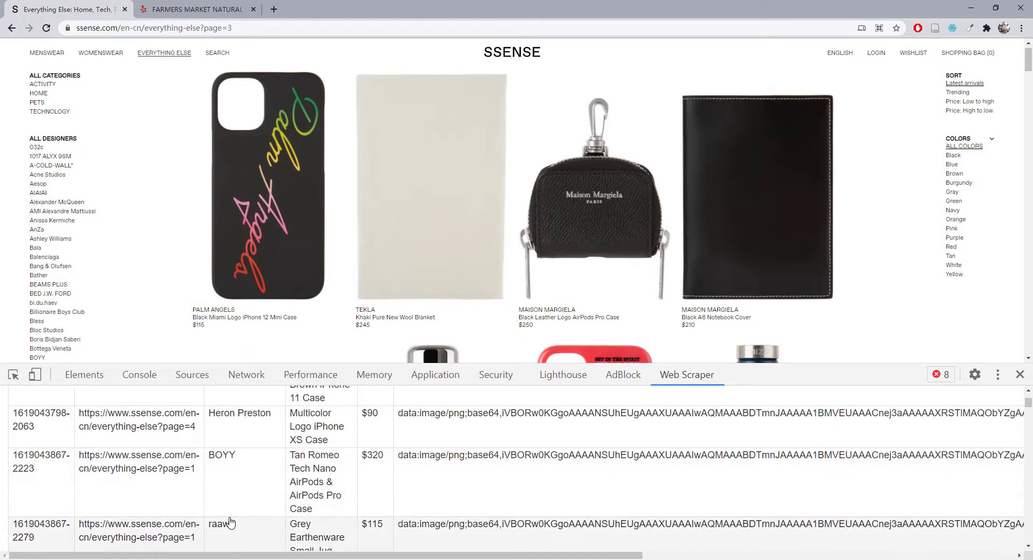
scroll(231, 522, up, 10)
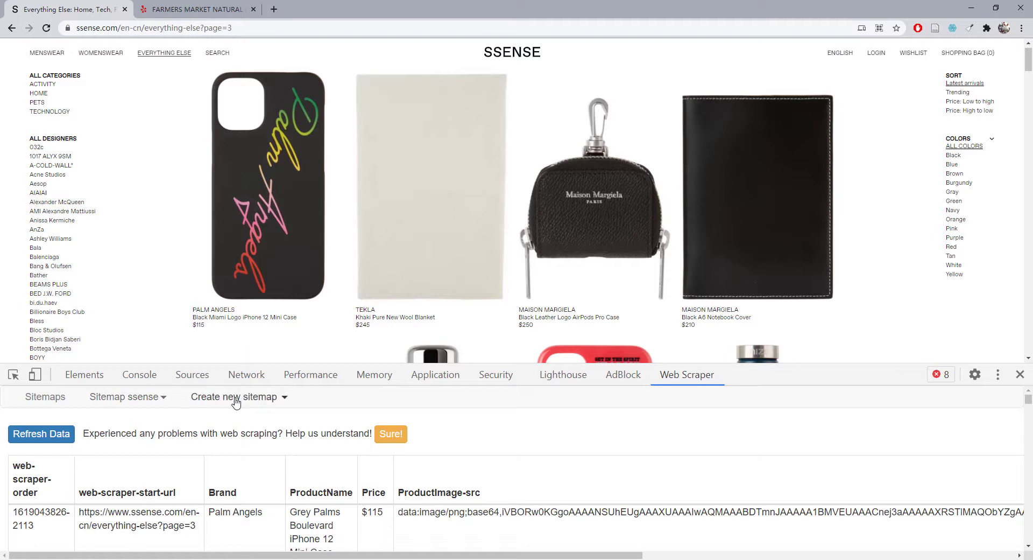
Export the ssense sitemap's scraped data as CSV and download the file ssense.csv
click(195, 399)
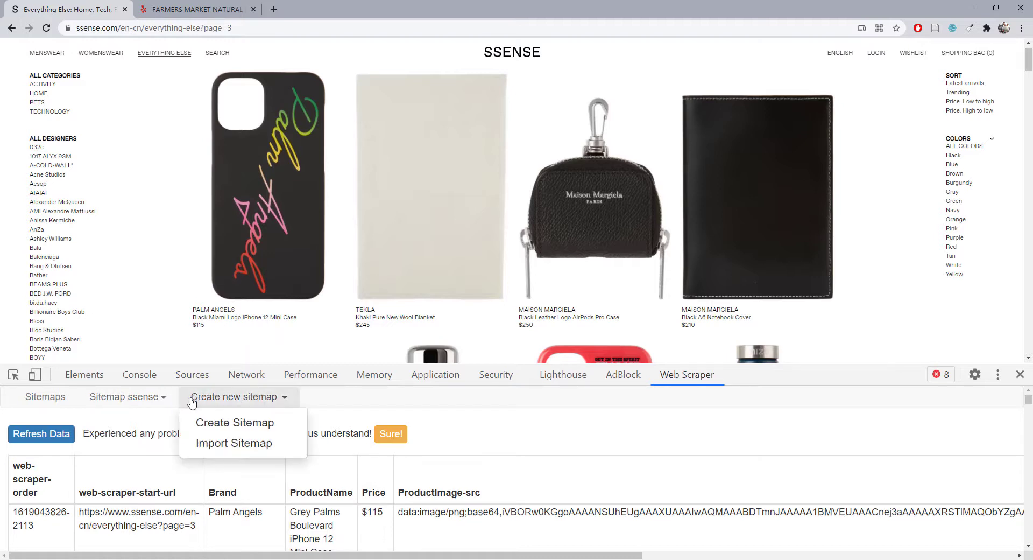
click(159, 398)
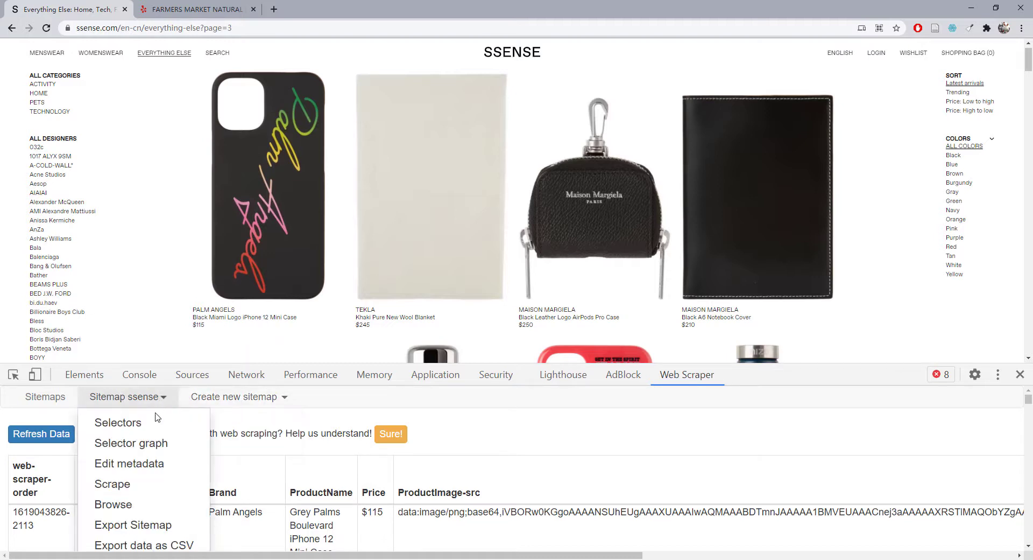
click(167, 545)
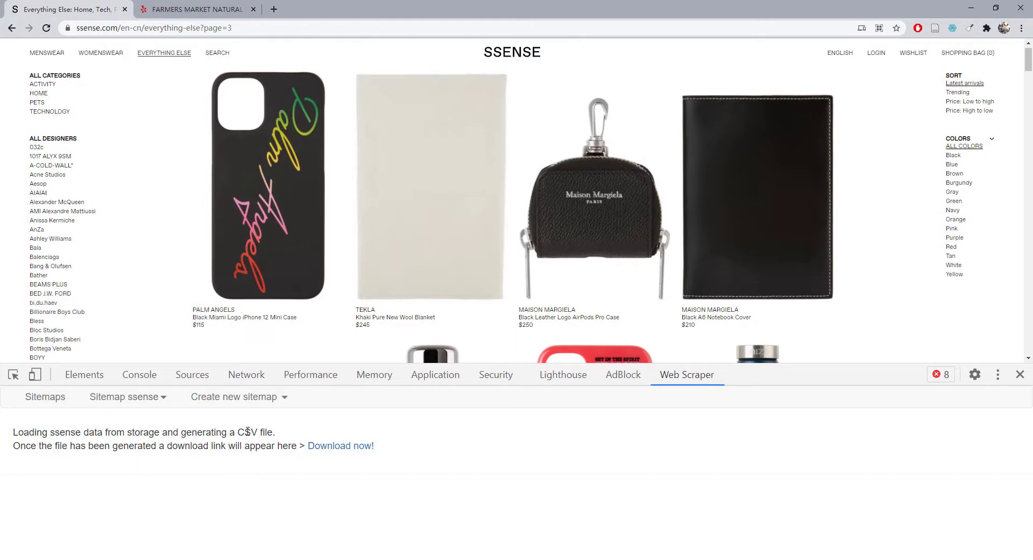
click(318, 446)
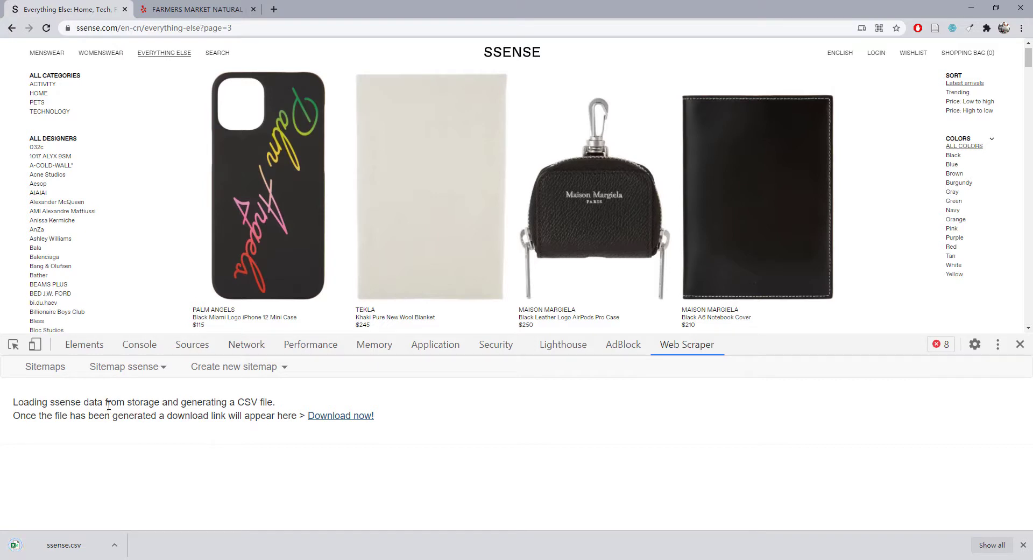
Export the ssense sitemap to show its JSON code, select all of the code, and return to the list of sitemaps
click(163, 369)
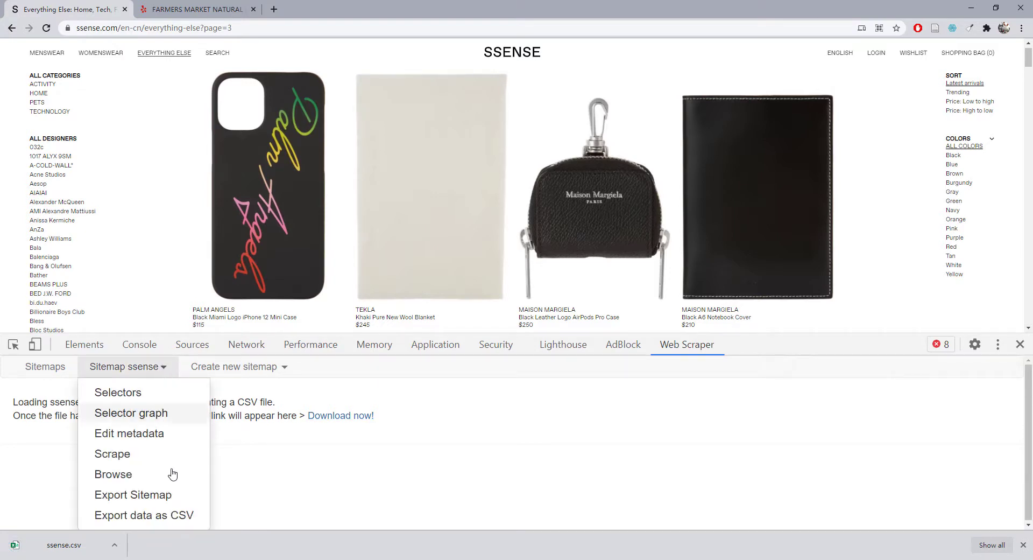
click(170, 496)
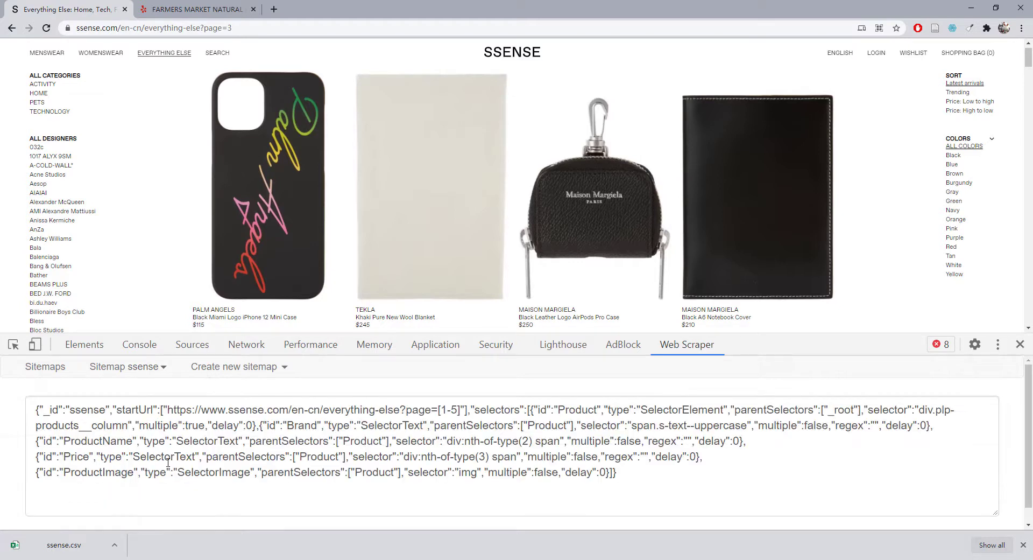
drag(168, 461, 173, 473)
click(173, 472)
key(ctrl+a)
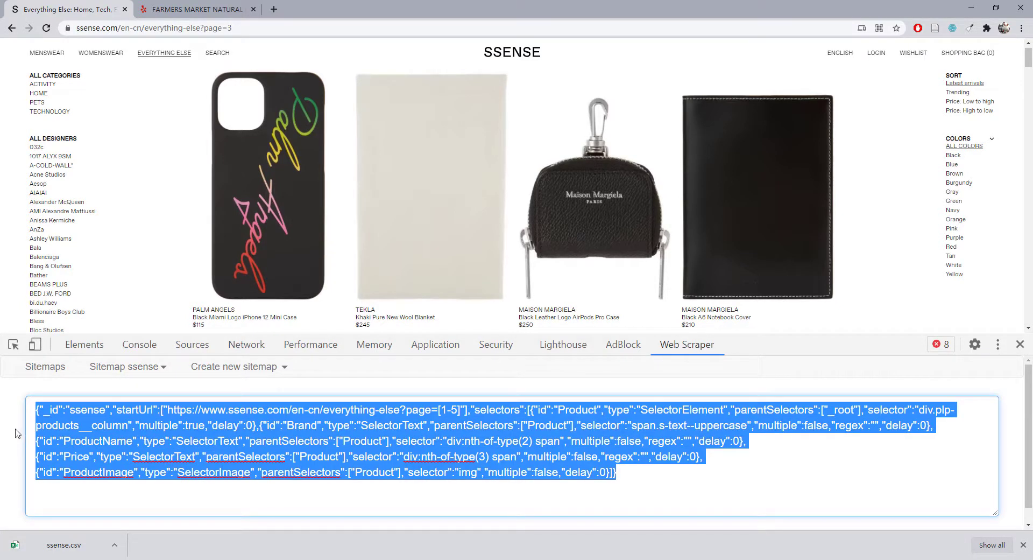
click(50, 441)
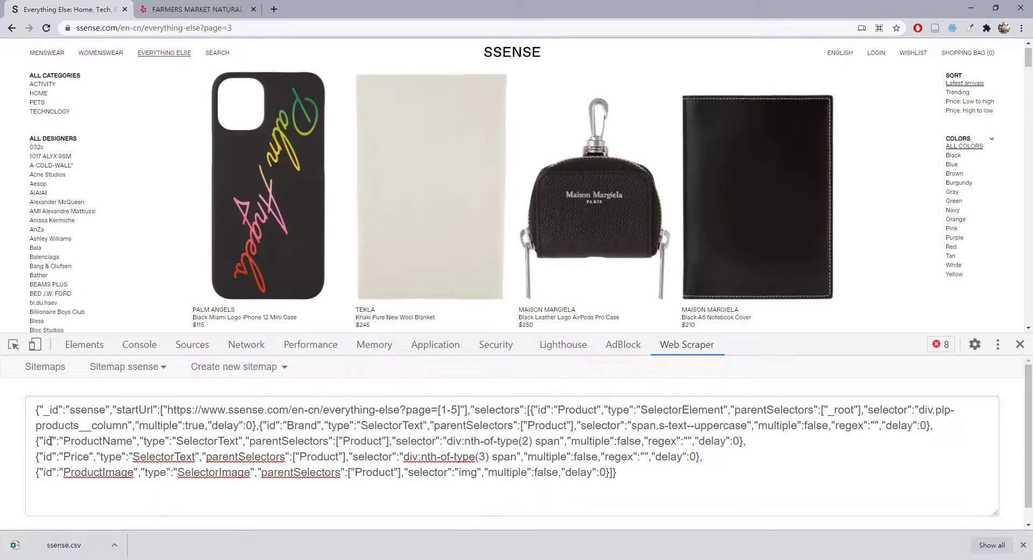
click(109, 440)
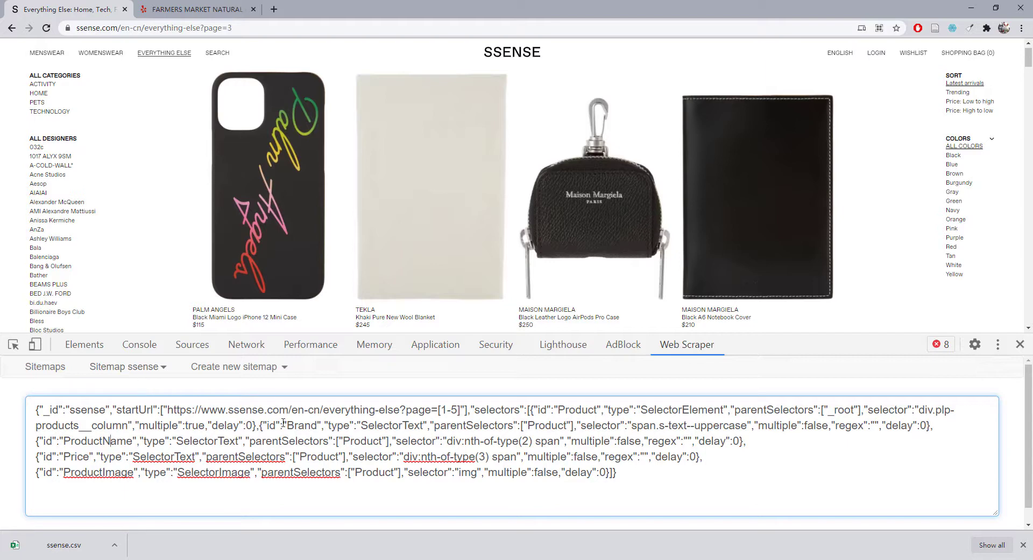
click(325, 395)
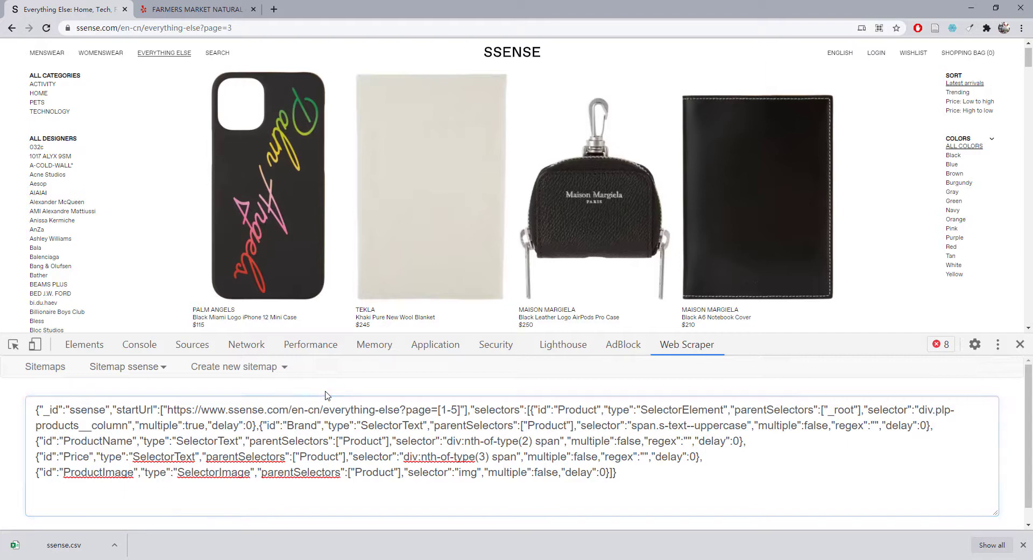
triple_click(409, 460)
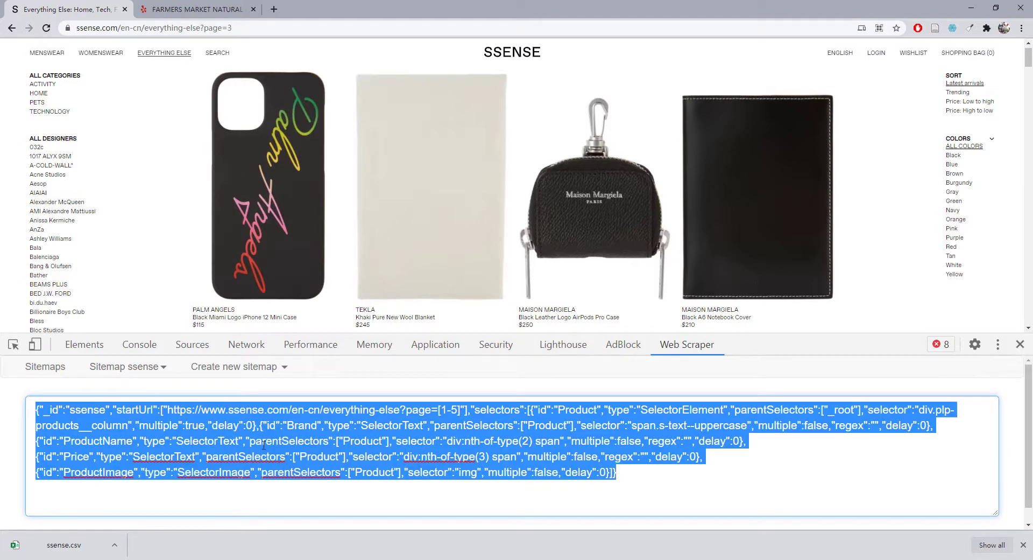
click(6, 426)
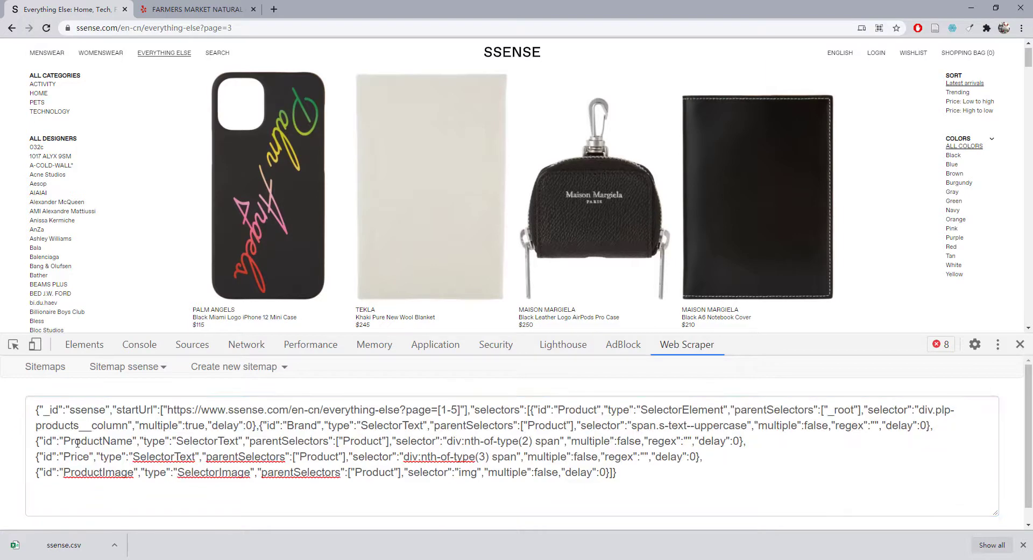
click(51, 399)
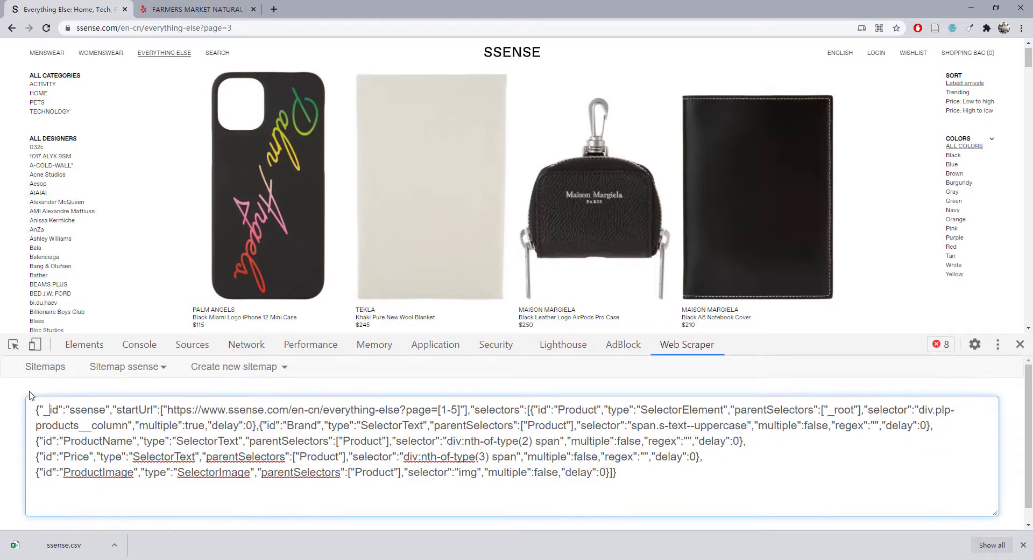
click(54, 370)
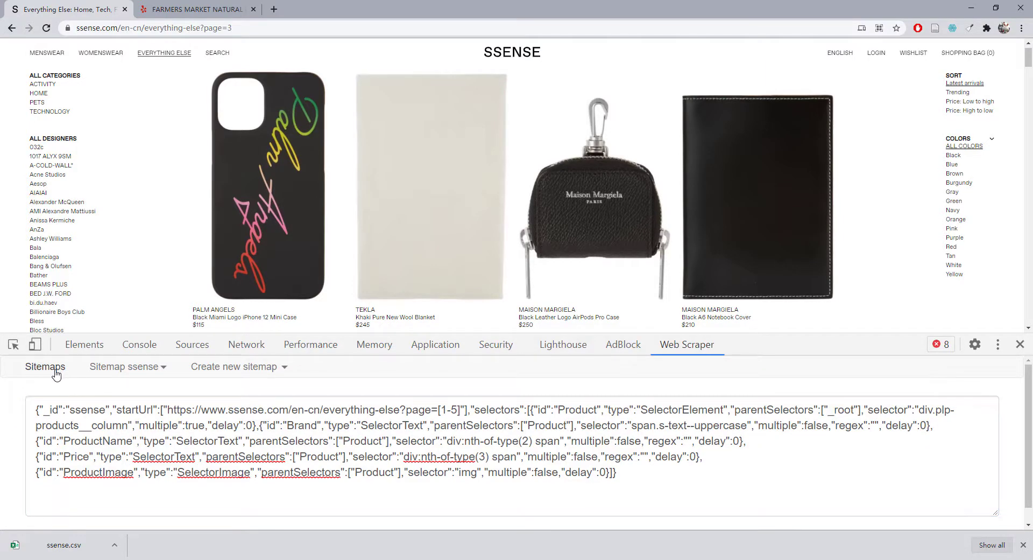
click(27, 368)
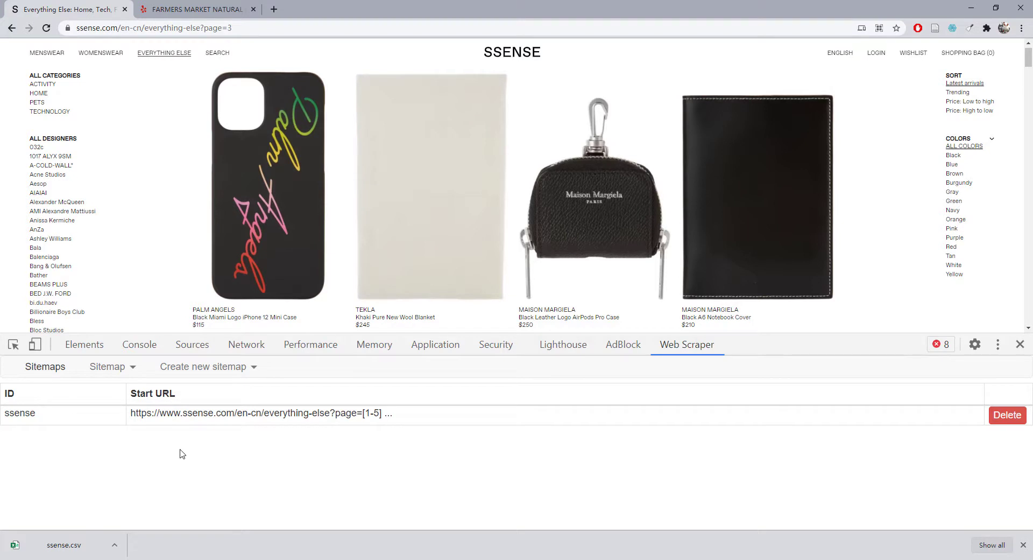
Switch to the Yelp page for Farmers Market Natural Foods and open Web Scraper in its developer tools
click(166, 10)
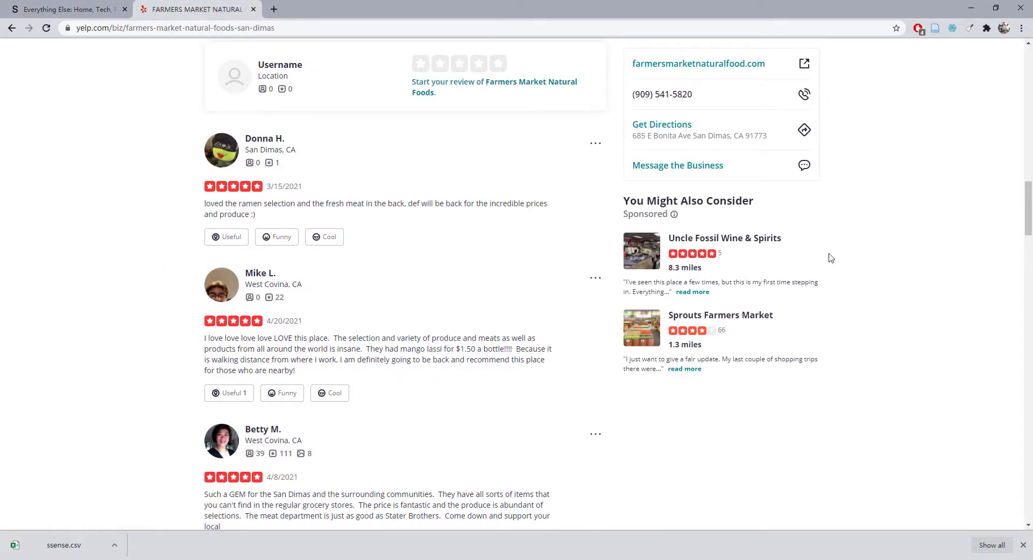
click(1021, 28)
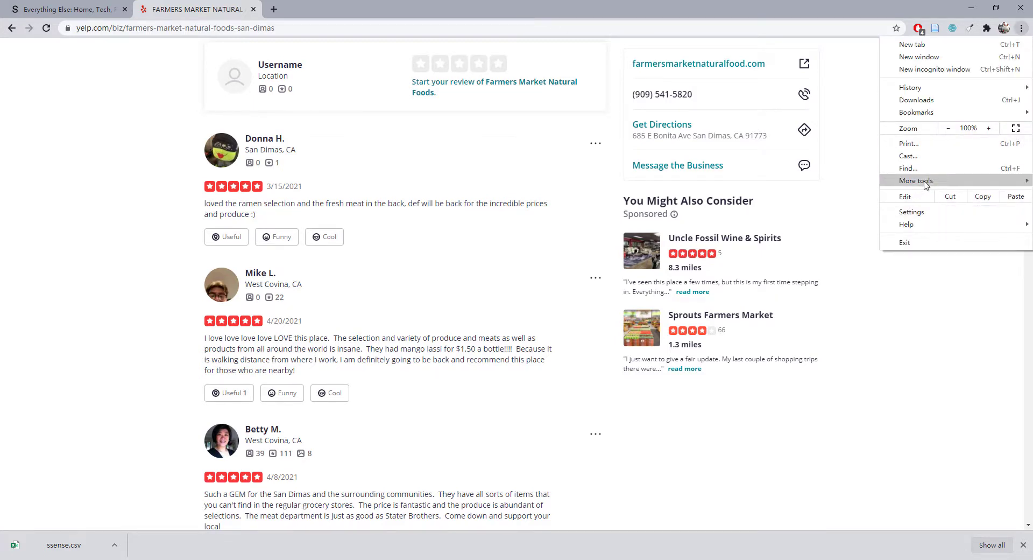
mouse_move(915, 182)
click(839, 256)
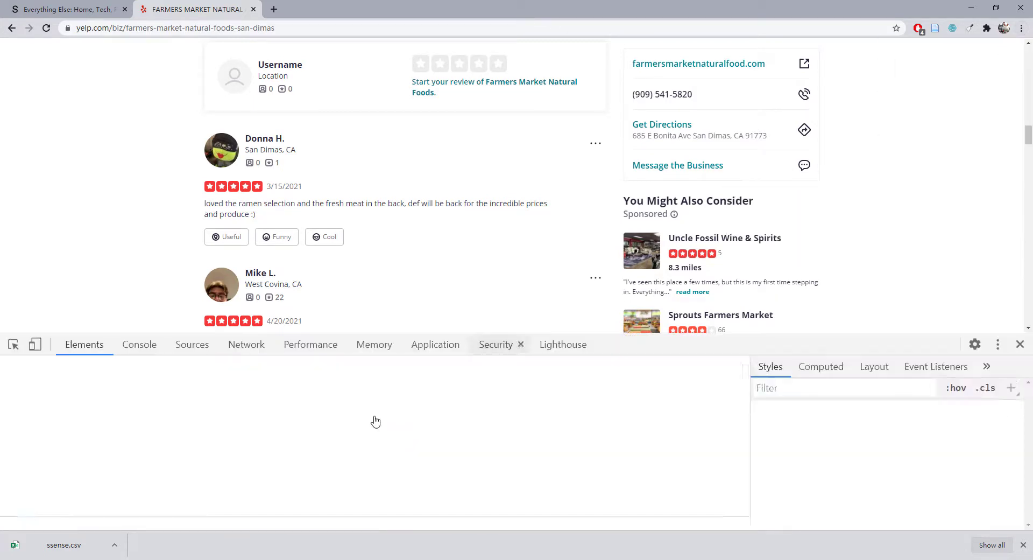
click(687, 345)
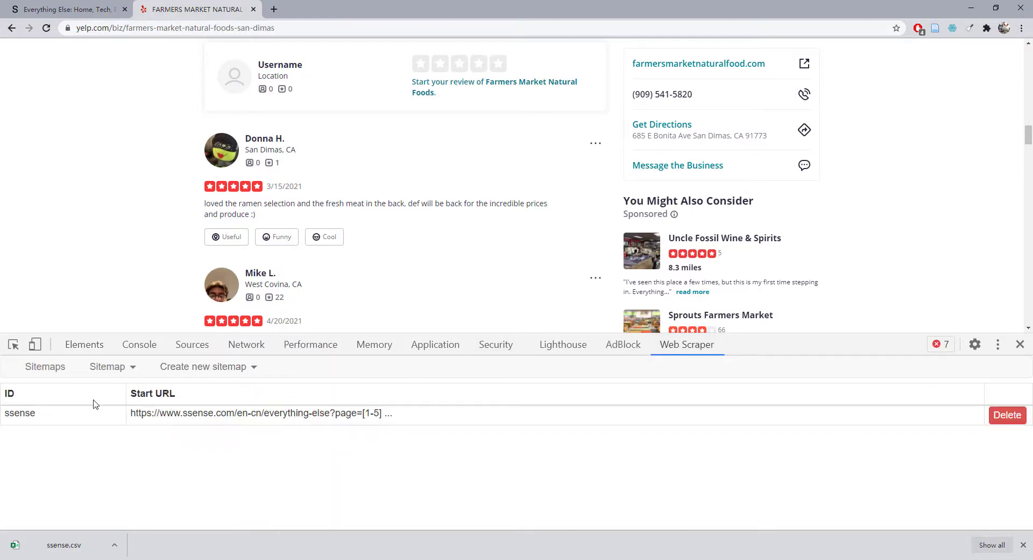
Start a new sitemap and name it yelp
click(211, 374)
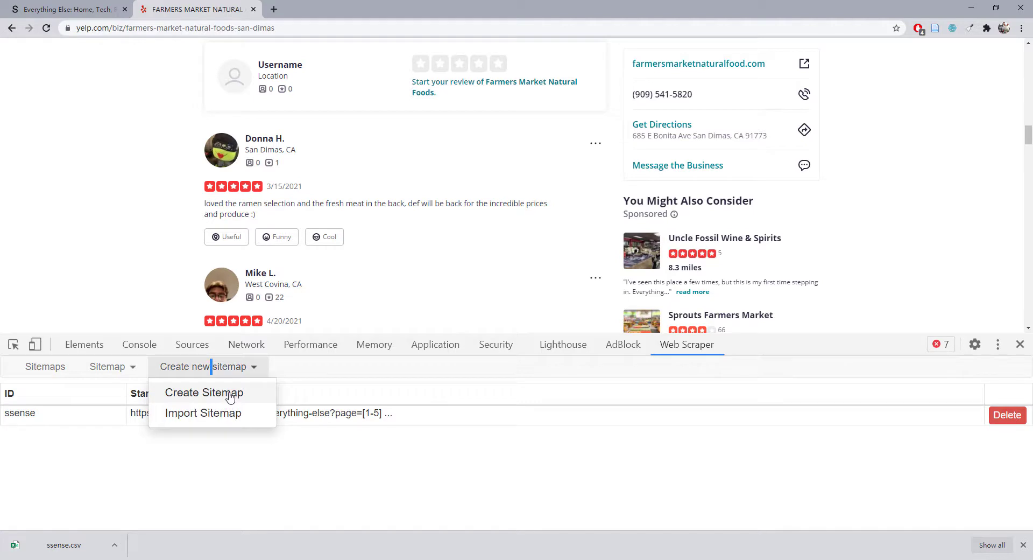
click(230, 397)
click(218, 397)
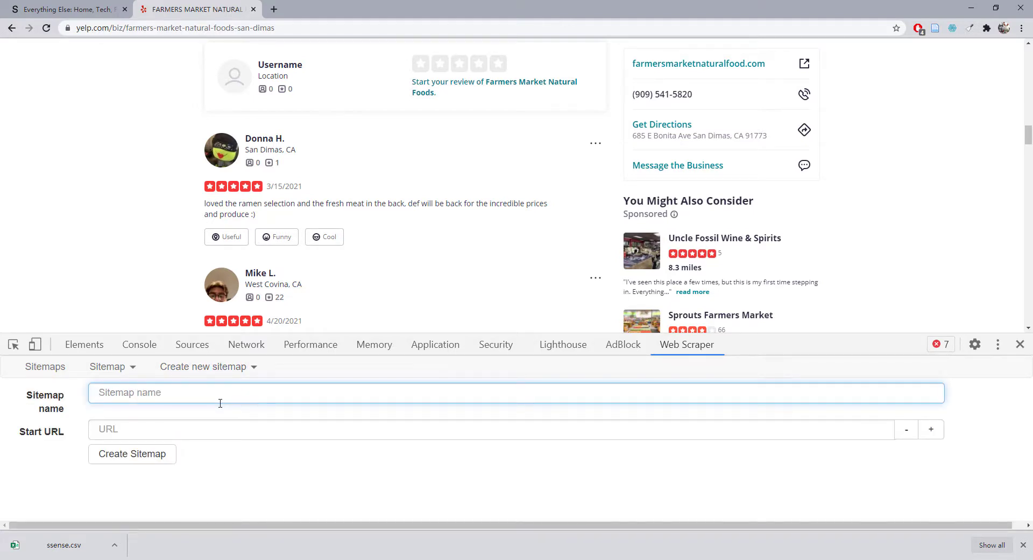
text(Yelp)
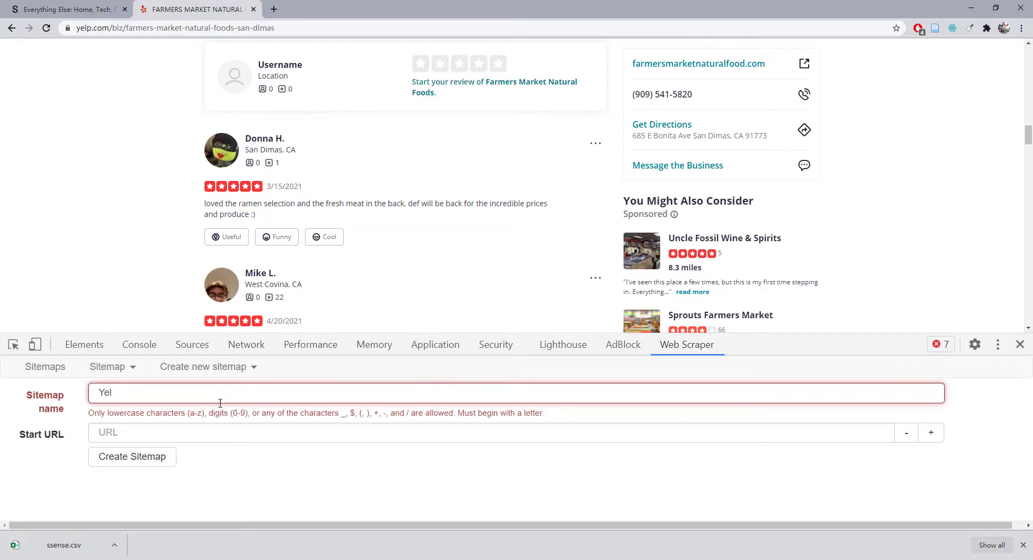
key(BackSpace)
key(BackSpace)
key(BackSpace)
text(yelp)
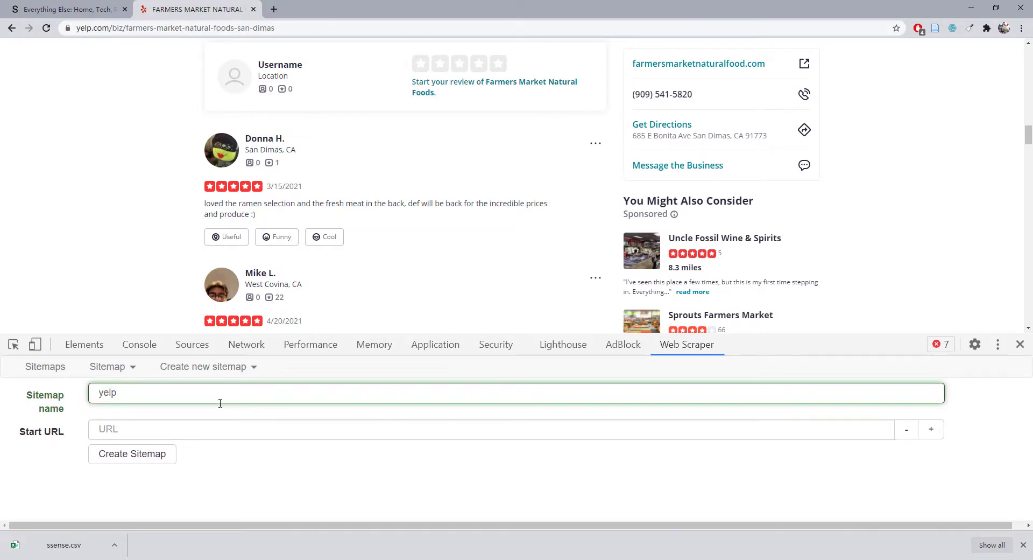
click(174, 424)
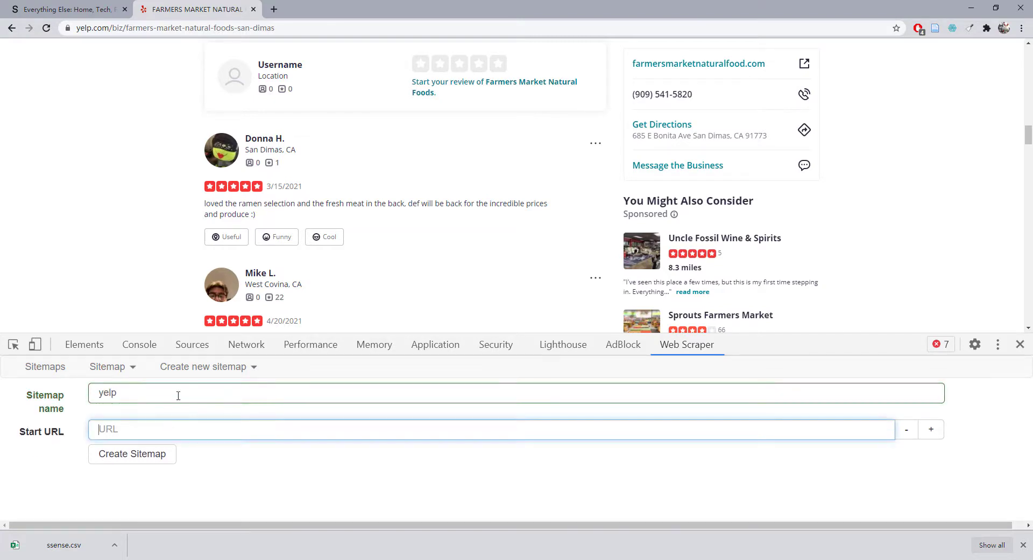
click(289, 28)
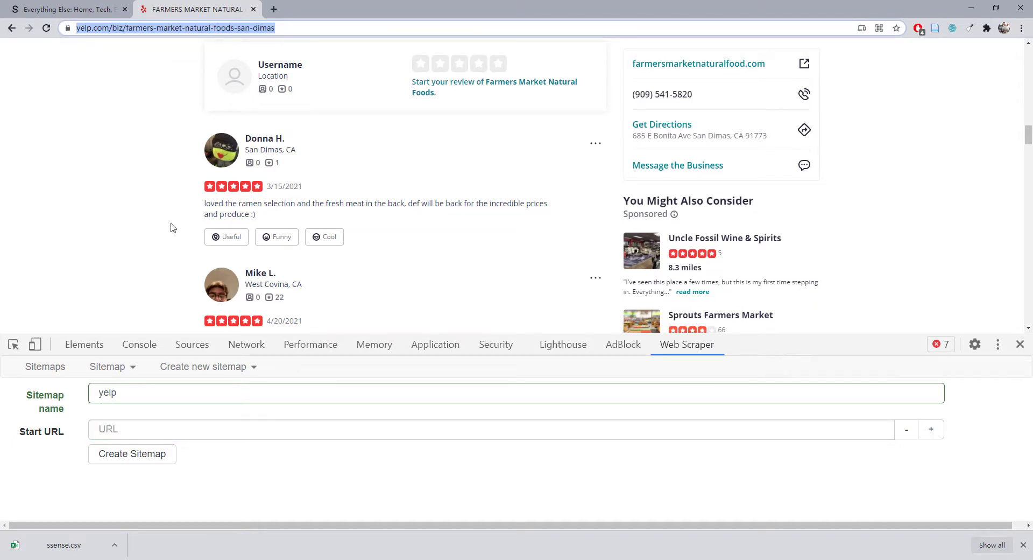
scroll(167, 225, up, 1)
scroll(167, 225, down, 10)
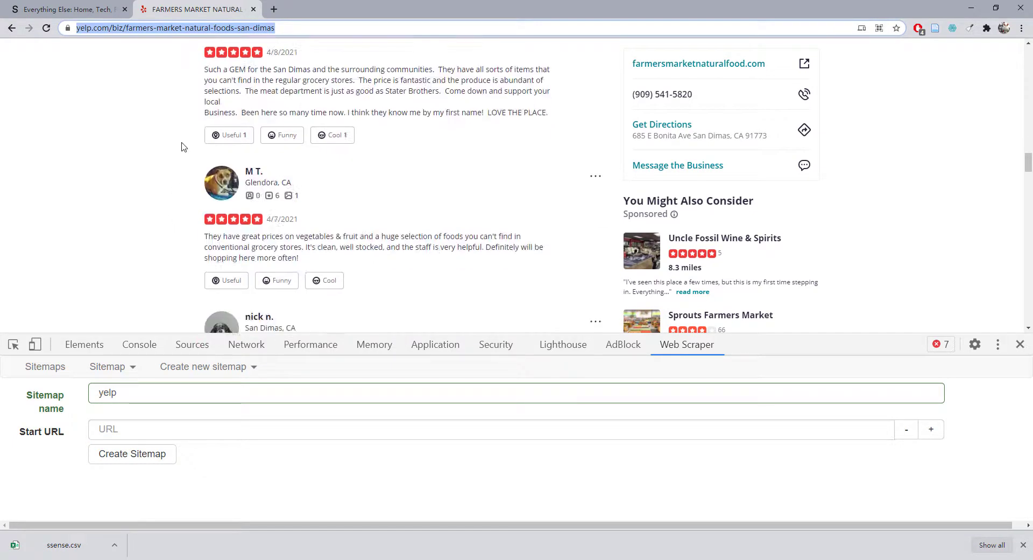
scroll(144, 241, down, 15)
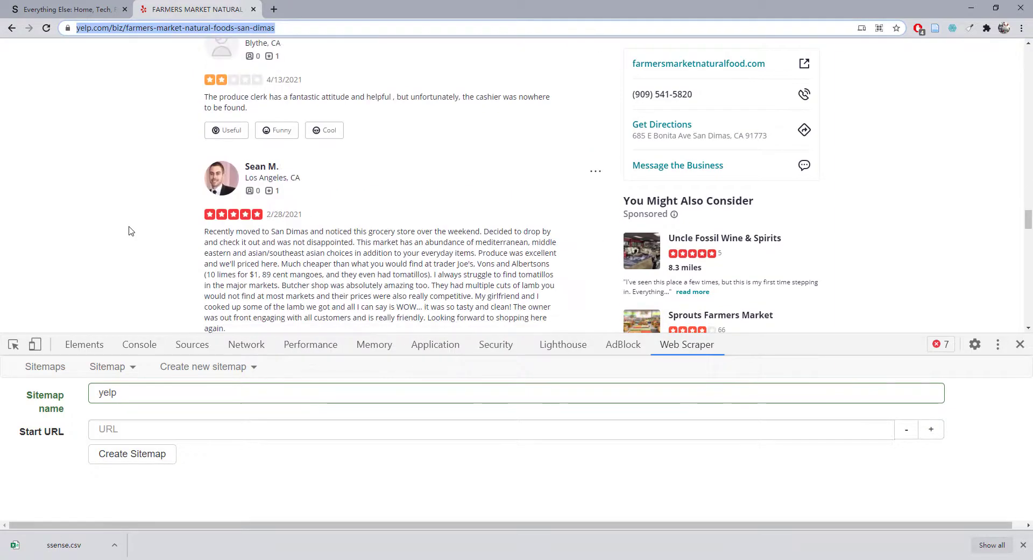
scroll(200, 252, down, 1)
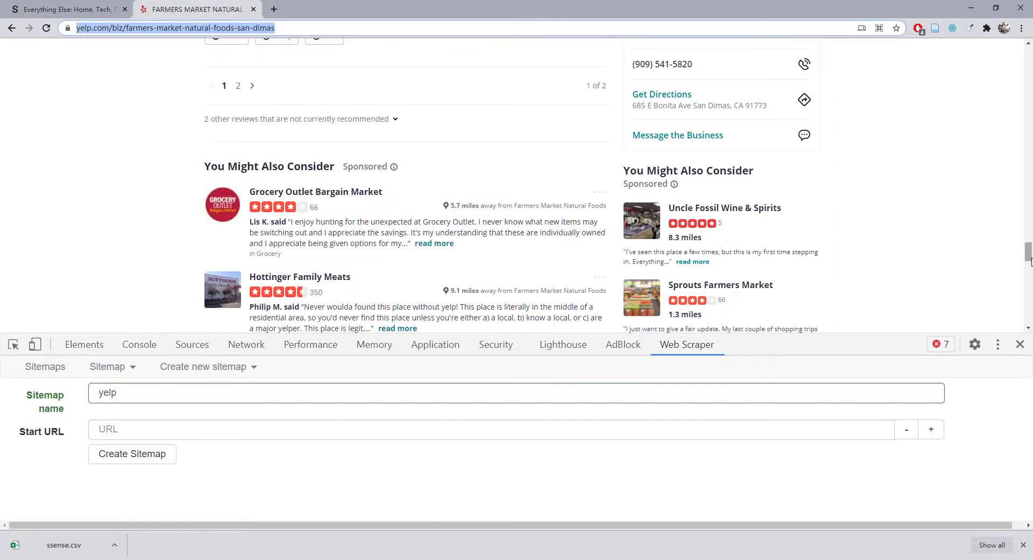
drag(1030, 260, 1030, 240)
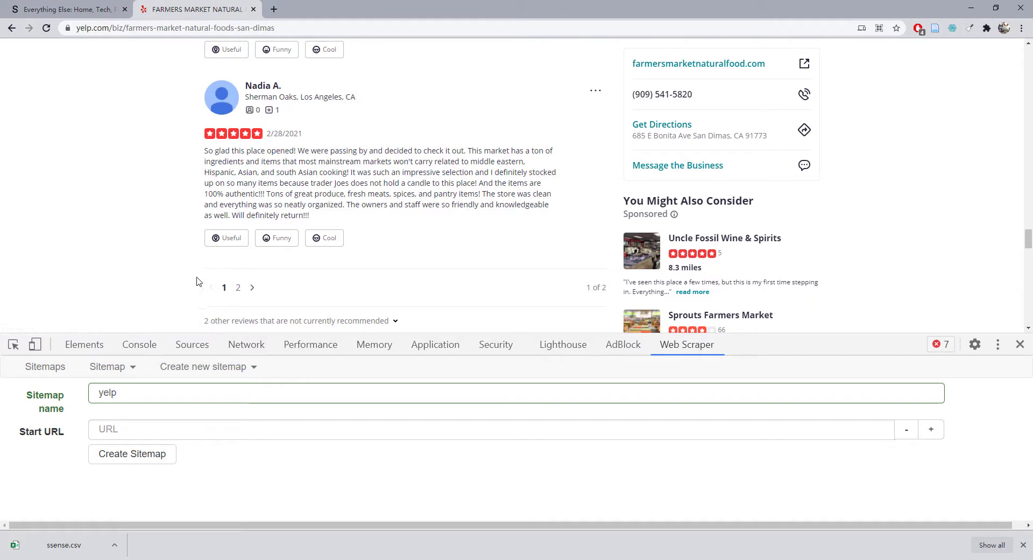
click(292, 30)
key(ctrl+c)
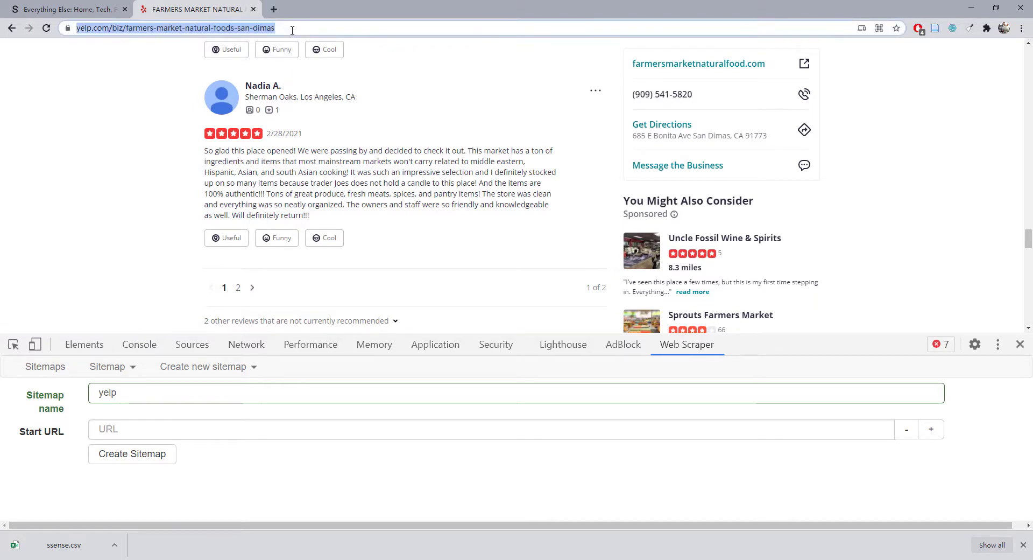
click(124, 422)
key(ctrl+v)
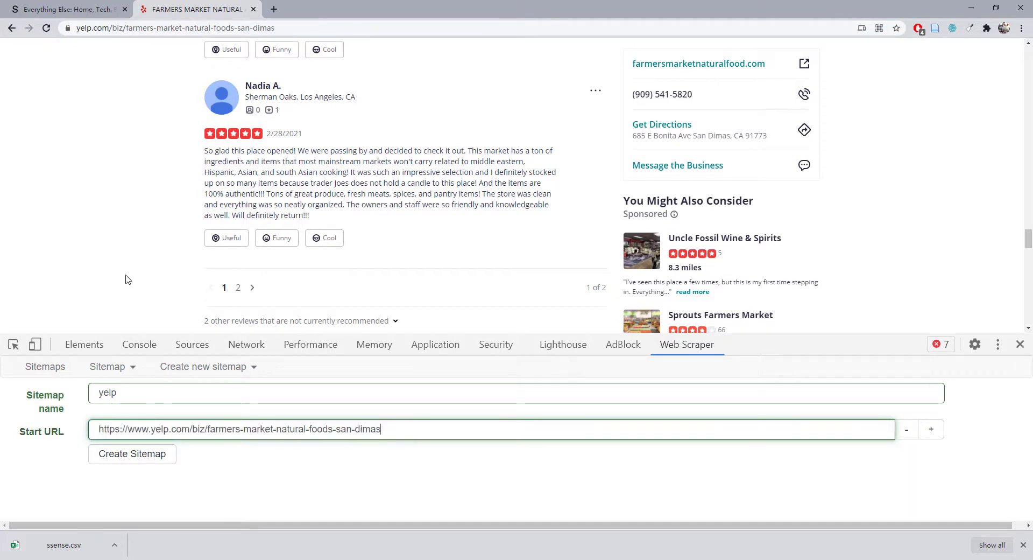
Open page 2 of the business's reviews and examine the start parameter in the page address
click(106, 229)
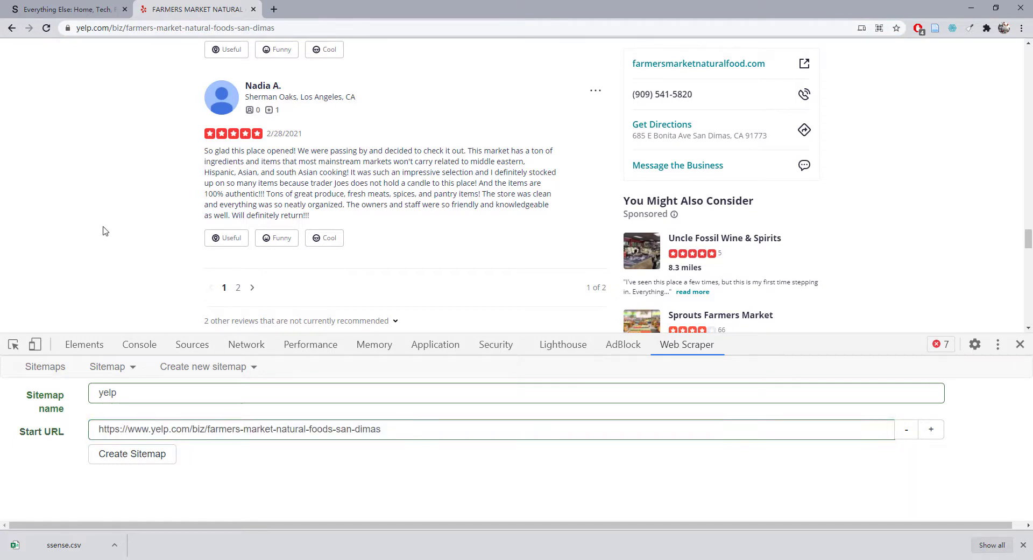
click(238, 288)
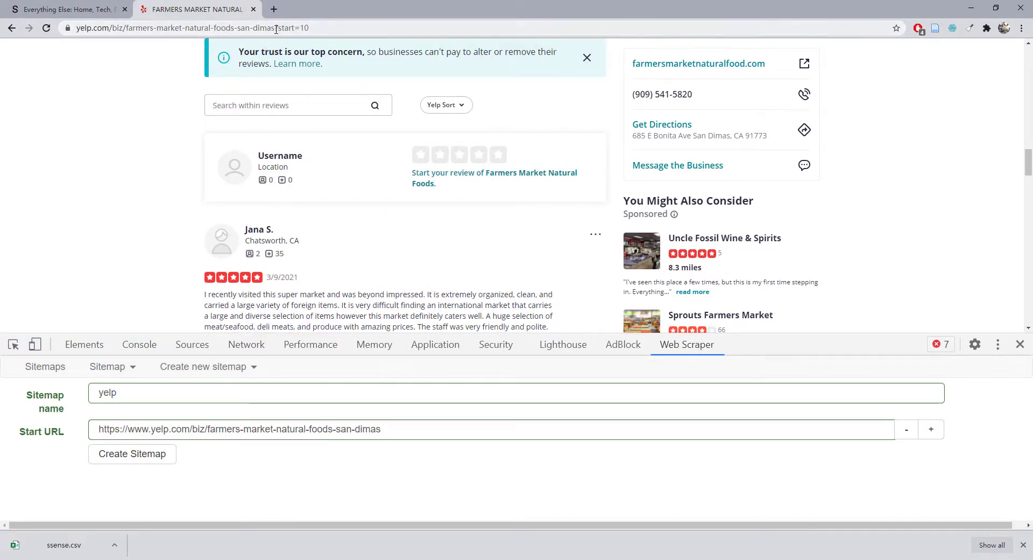
drag(275, 28, 355, 29)
click(319, 29)
click(355, 29)
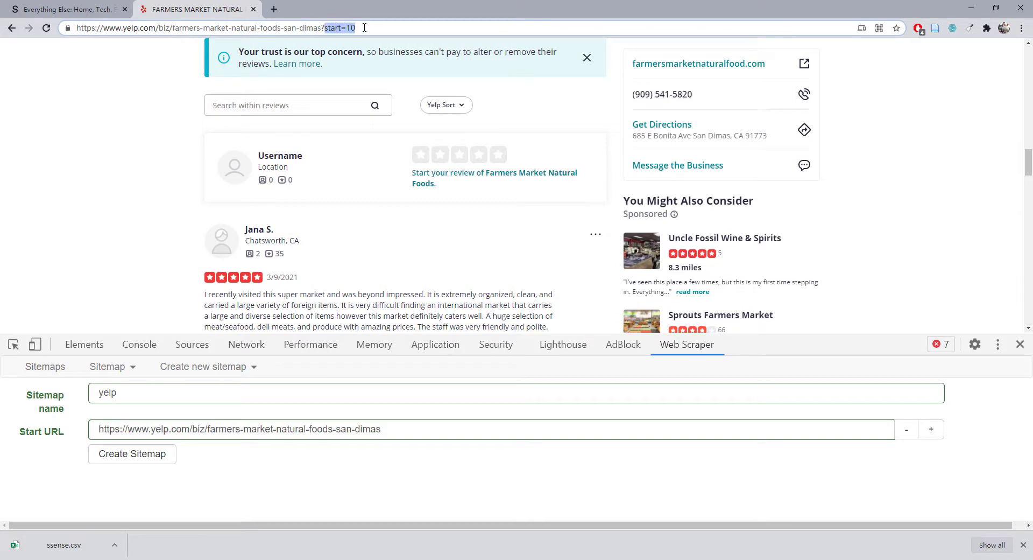
click(363, 28)
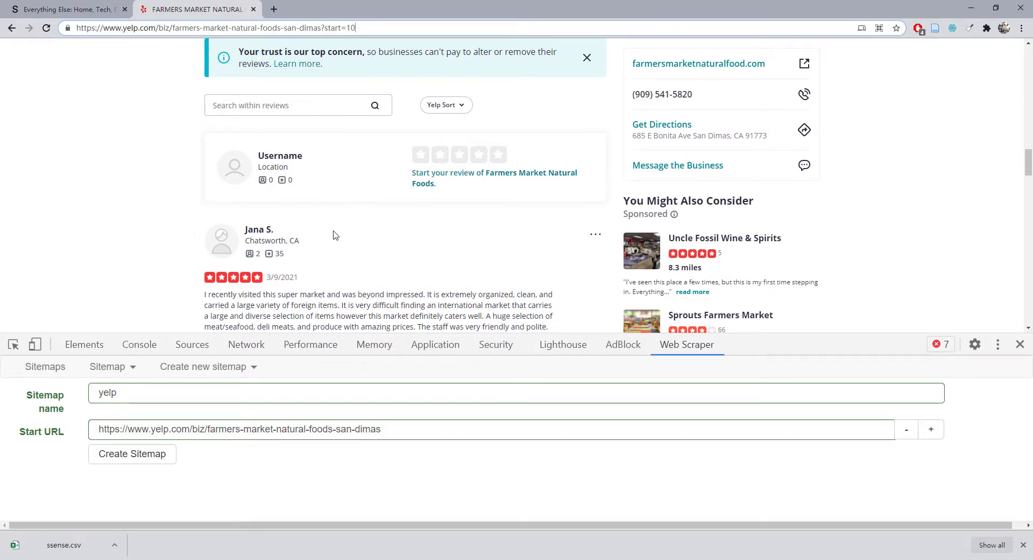
scroll(334, 244, down, 1)
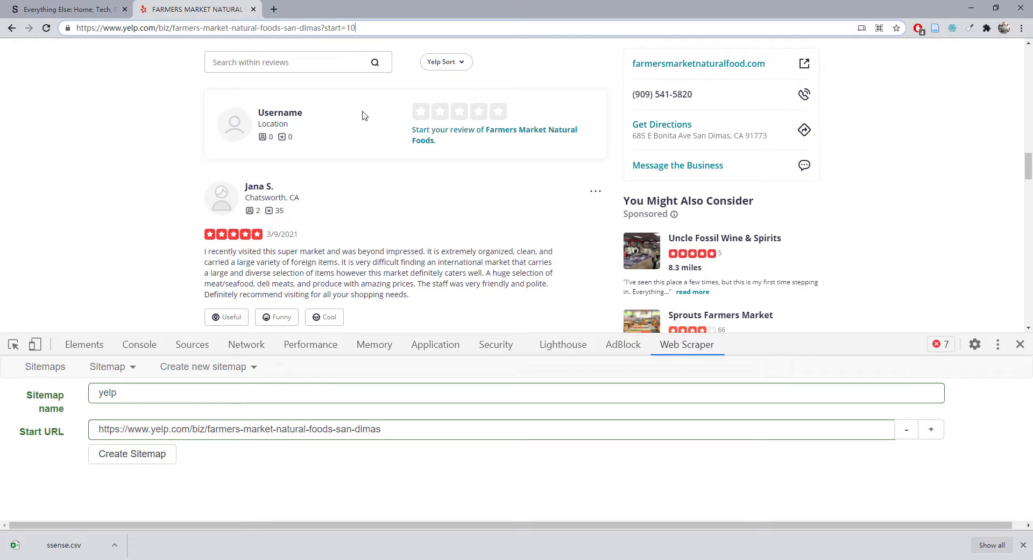
click(353, 65)
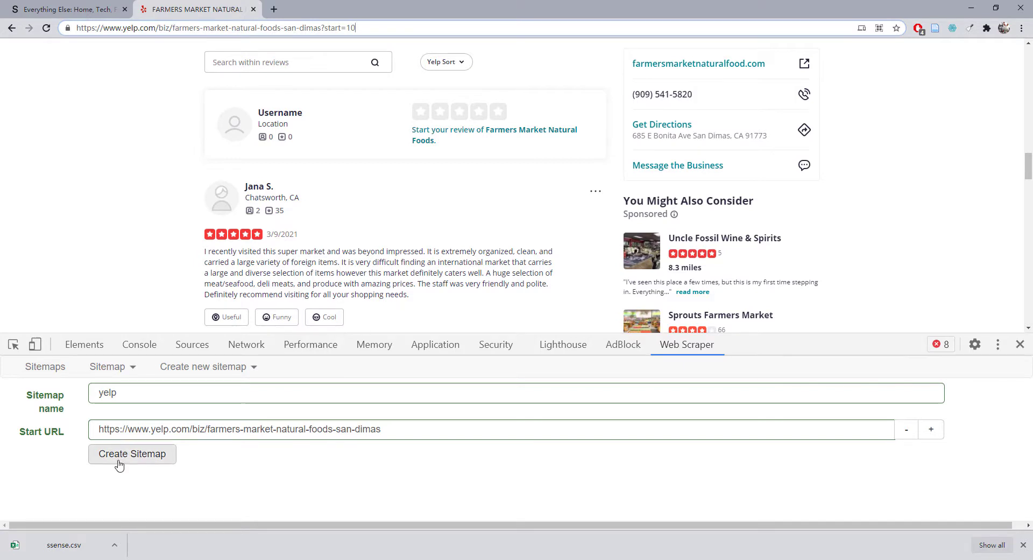
Create the yelp sitemap with its start URL as entered and begin a new selector under _root
click(439, 424)
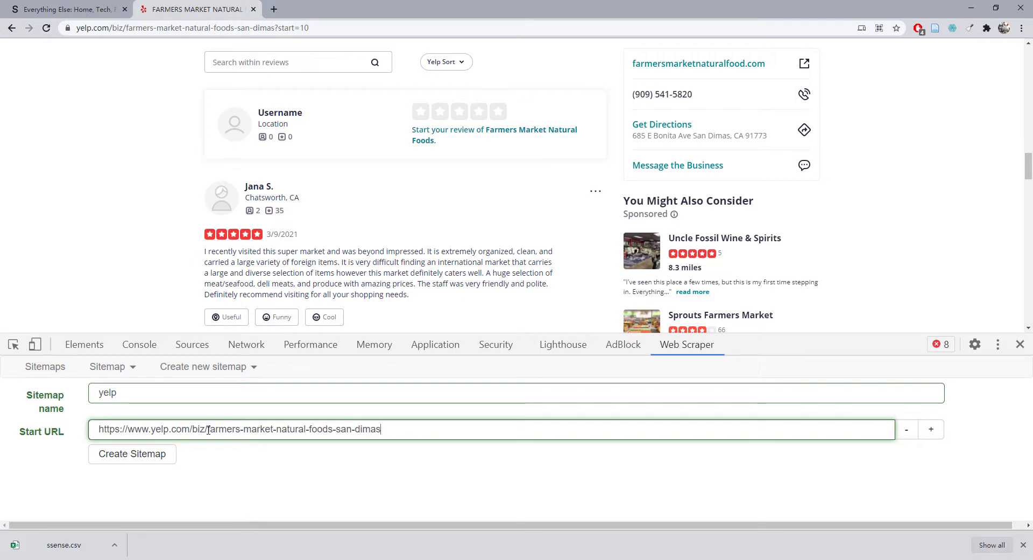
click(156, 455)
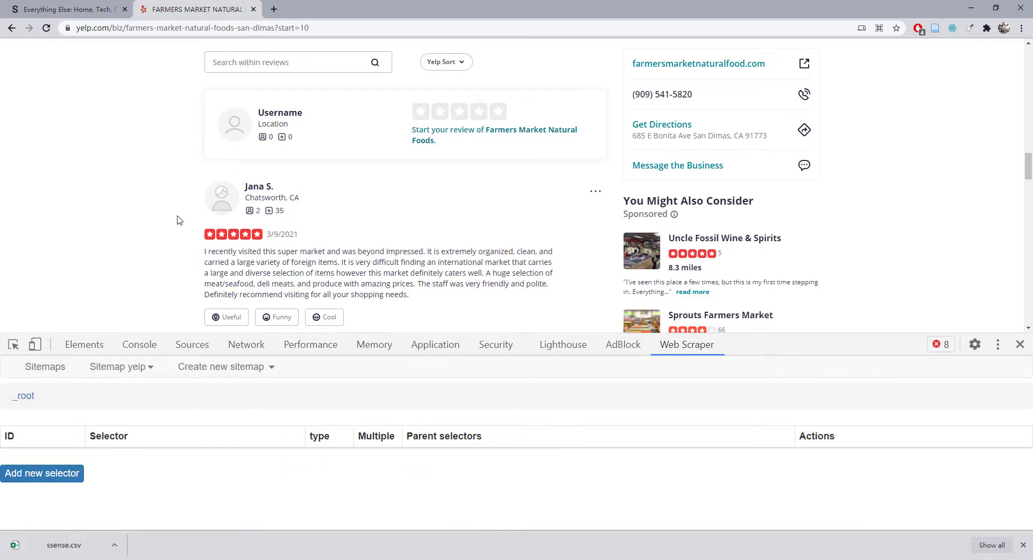
scroll(176, 248, down, 2)
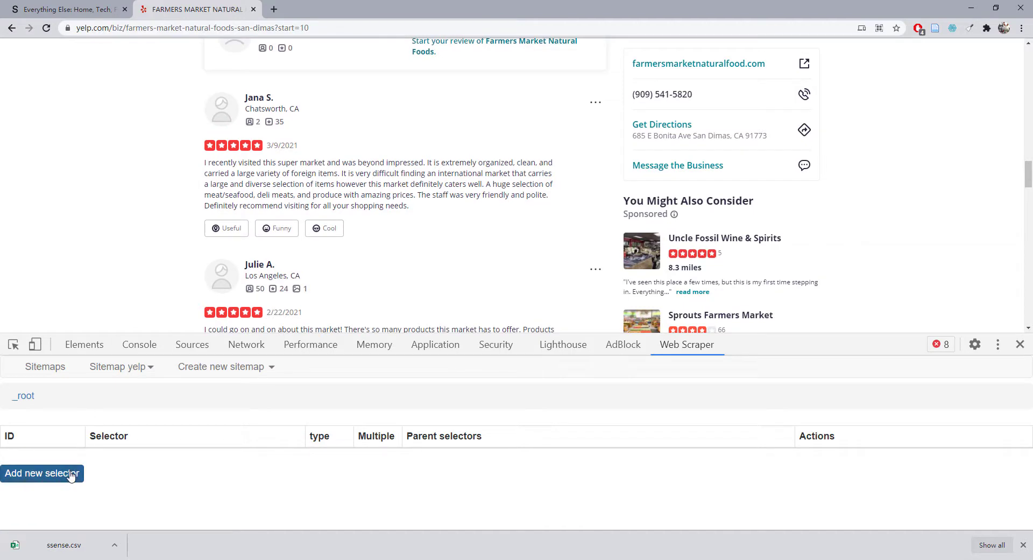
click(75, 470)
click(129, 392)
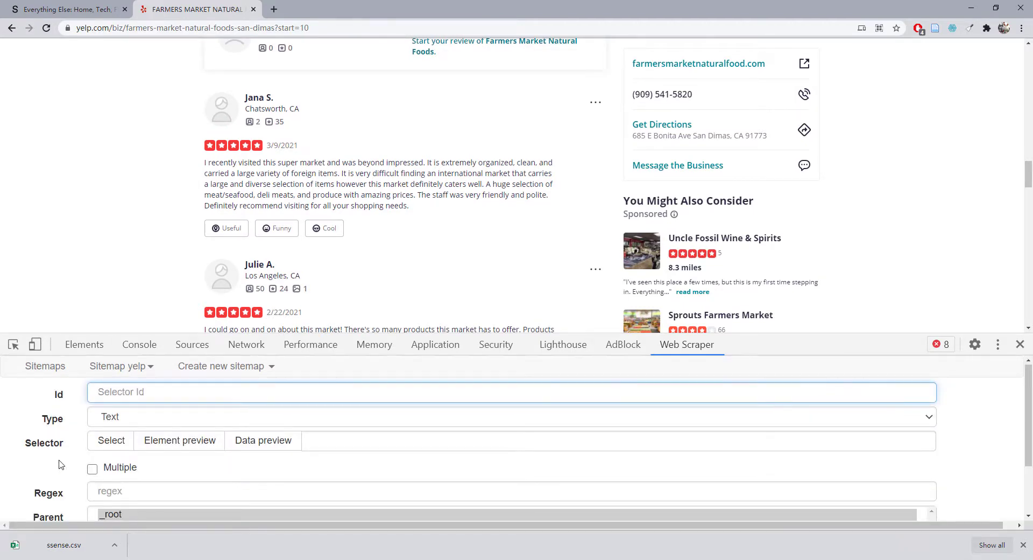
Pick the first review's whole block as the selector's element and set the selector ID to Review
scroll(108, 425, down, 1)
click(111, 408)
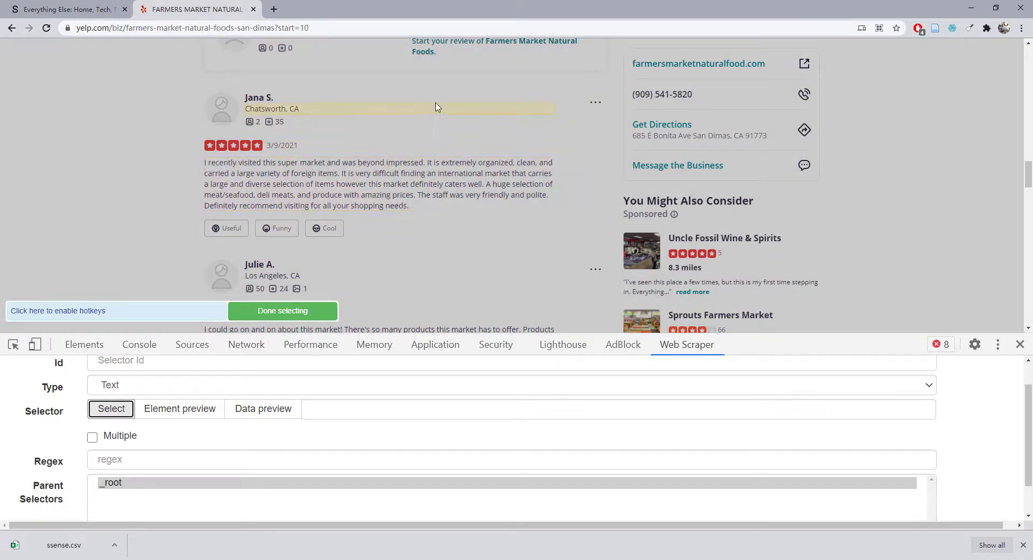
click(199, 106)
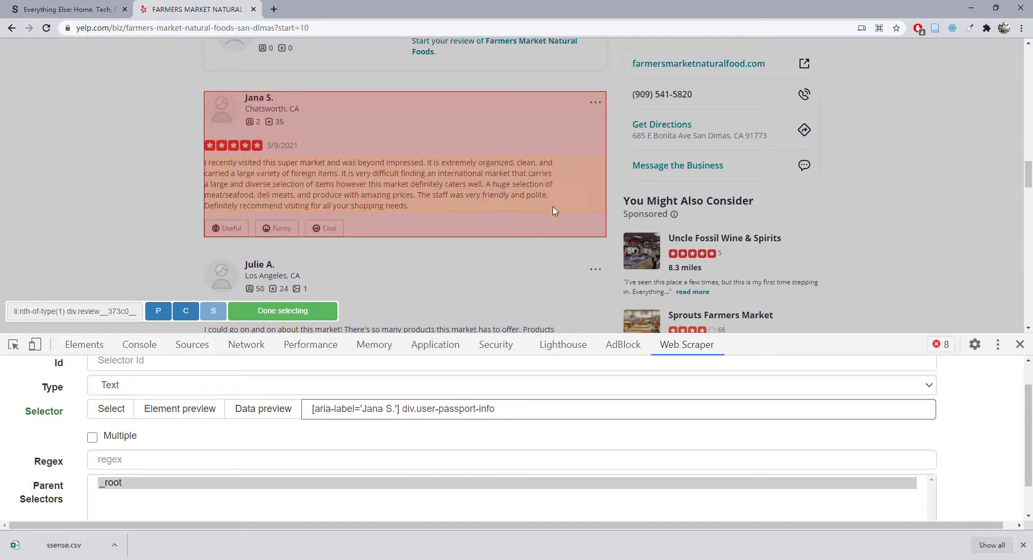
click(278, 318)
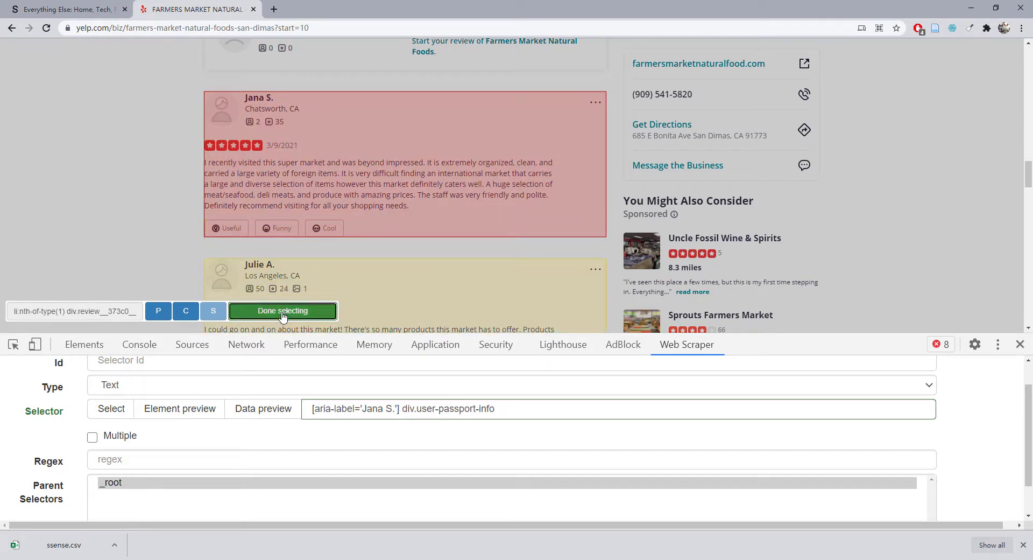
click(161, 363)
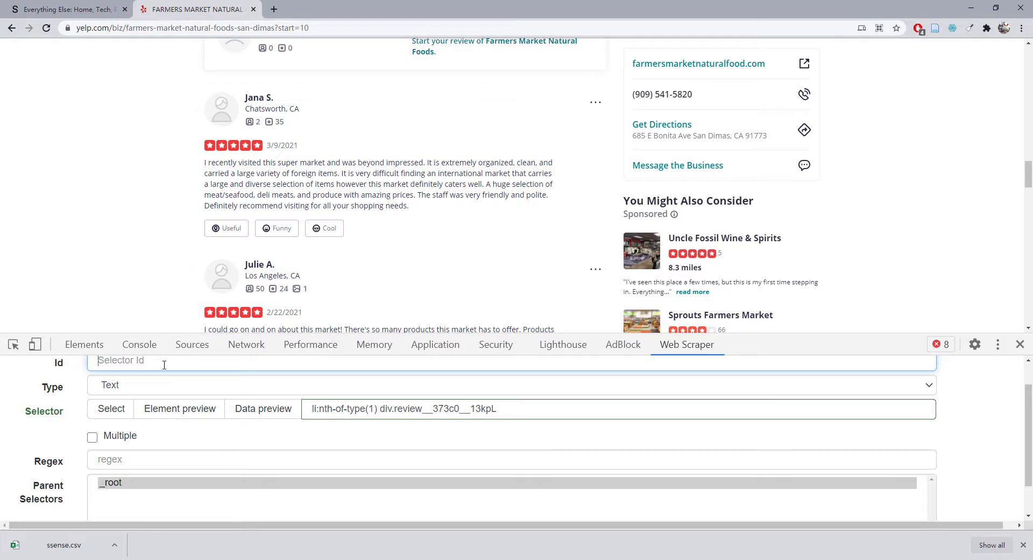
text(Review)
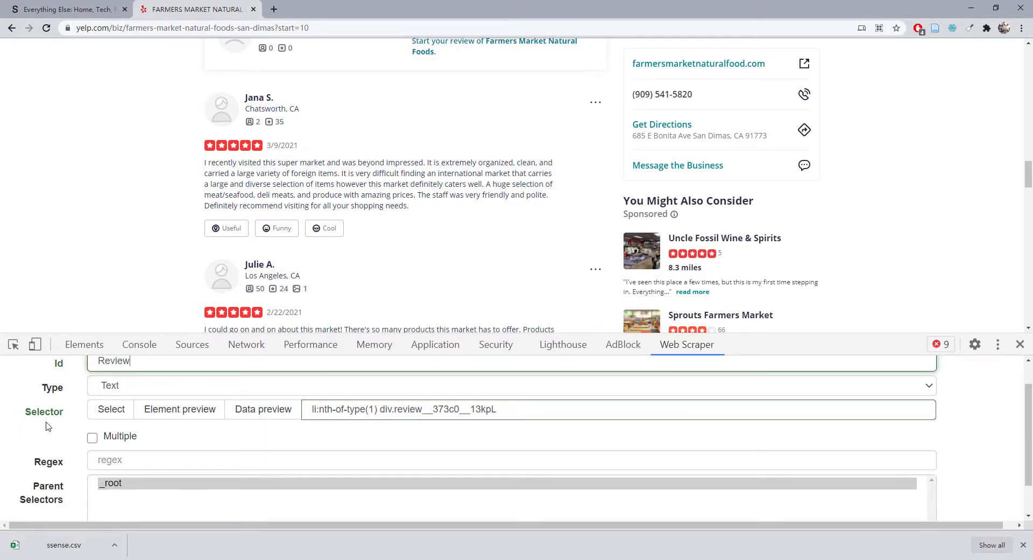
Redefine the Review selector's element by picking the first two whole review blocks and allow multiple matches
click(103, 418)
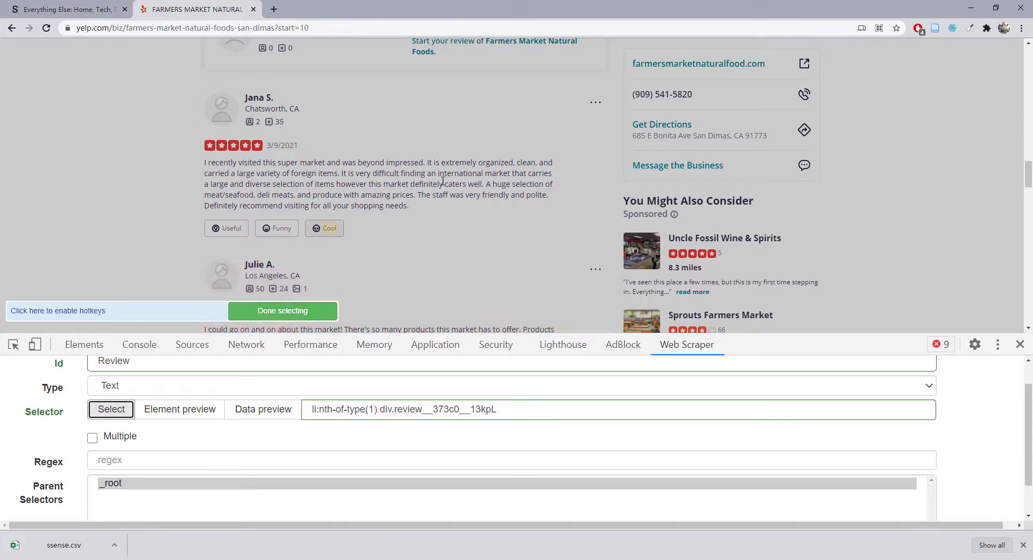
click(518, 222)
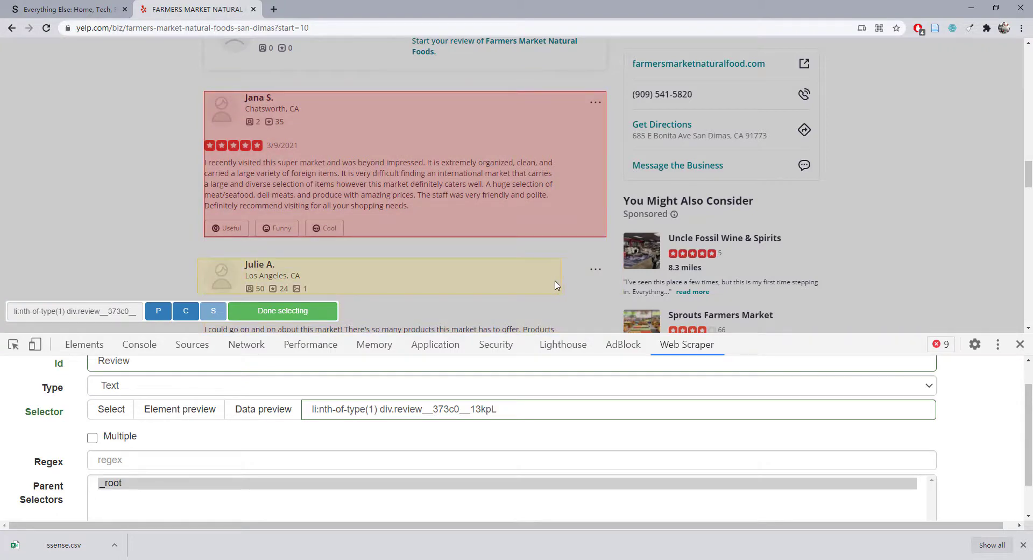
scroll(557, 286, down, 1)
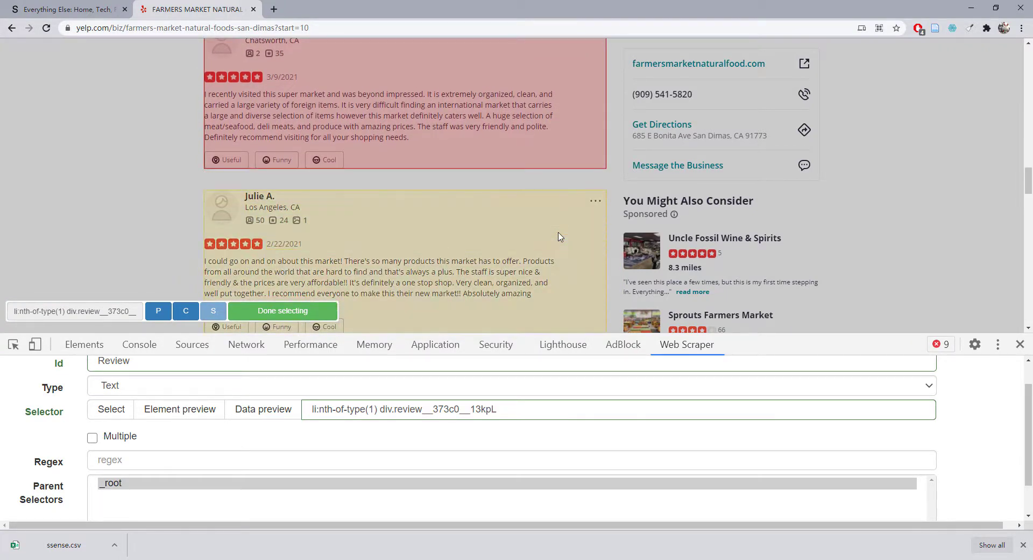
click(558, 237)
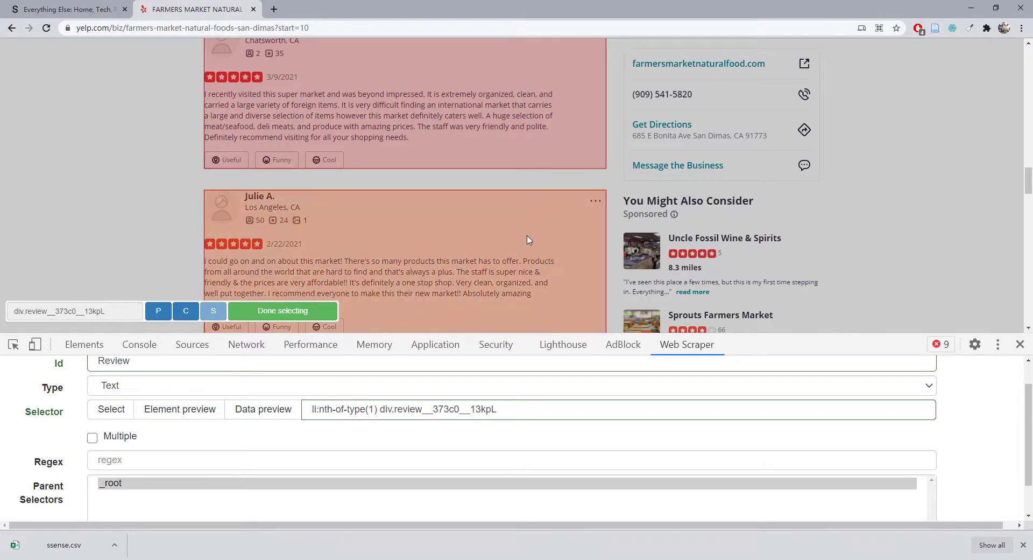
scroll(527, 240, down, 1)
scroll(527, 240, down, 2)
scroll(518, 268, down, 4)
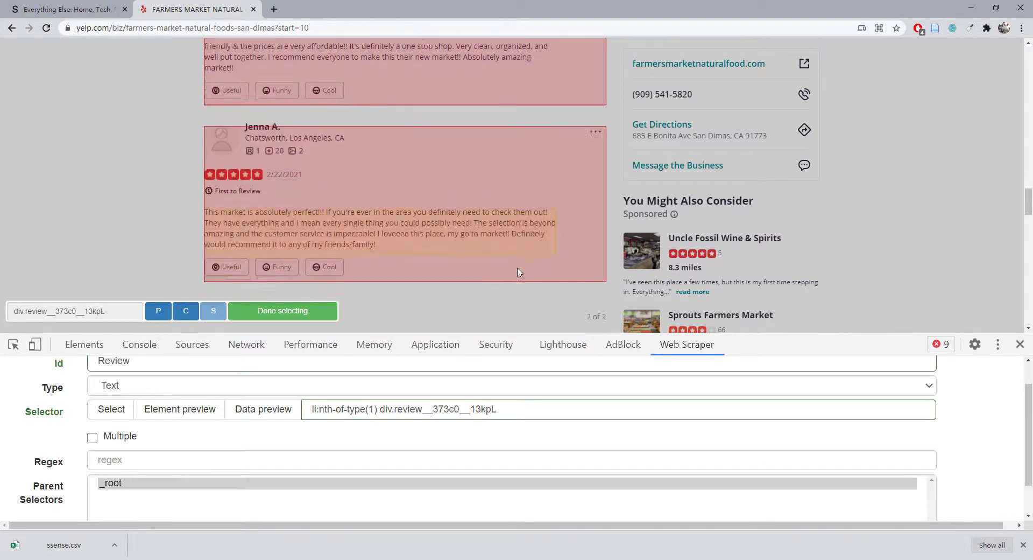
scroll(467, 161, up, 10)
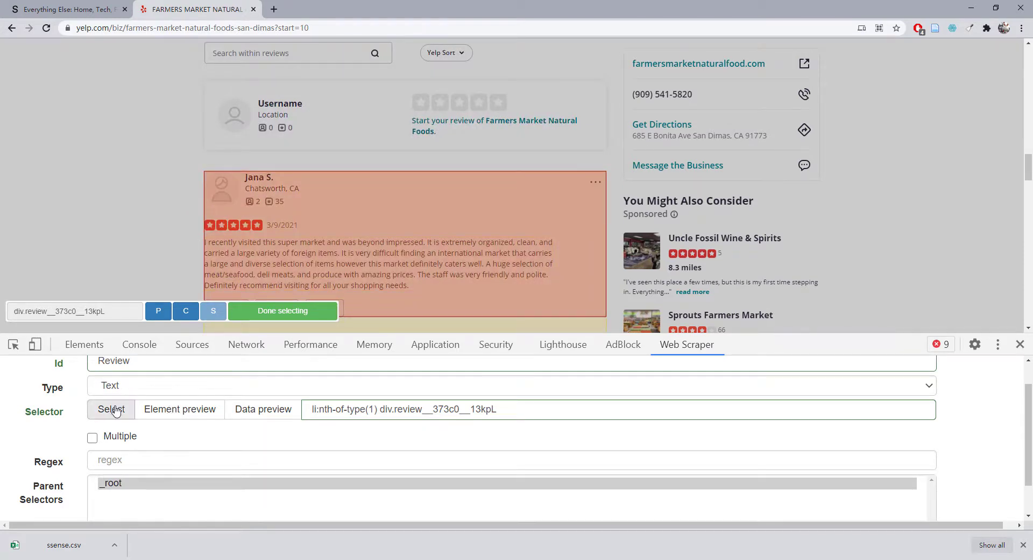
click(92, 437)
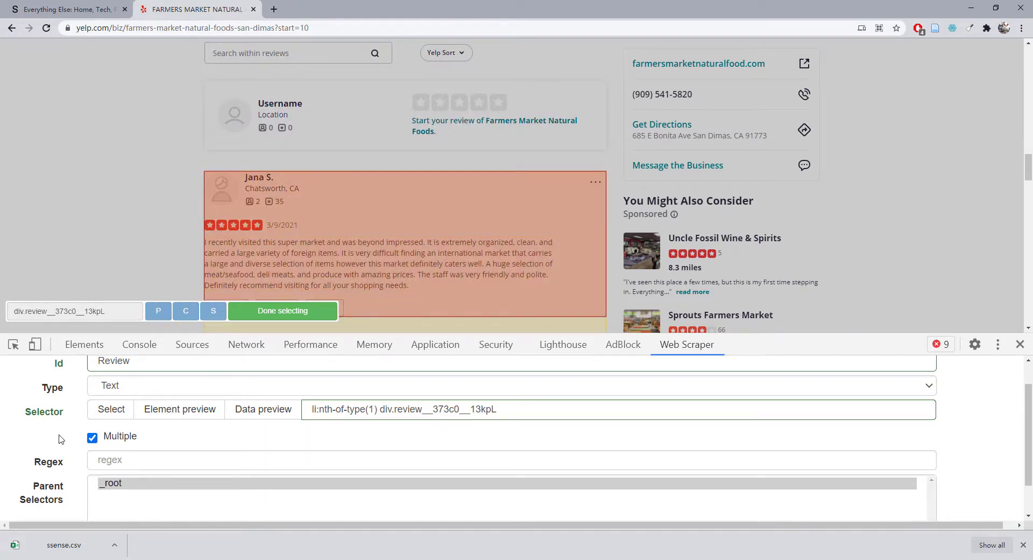
scroll(60, 439, down, 1)
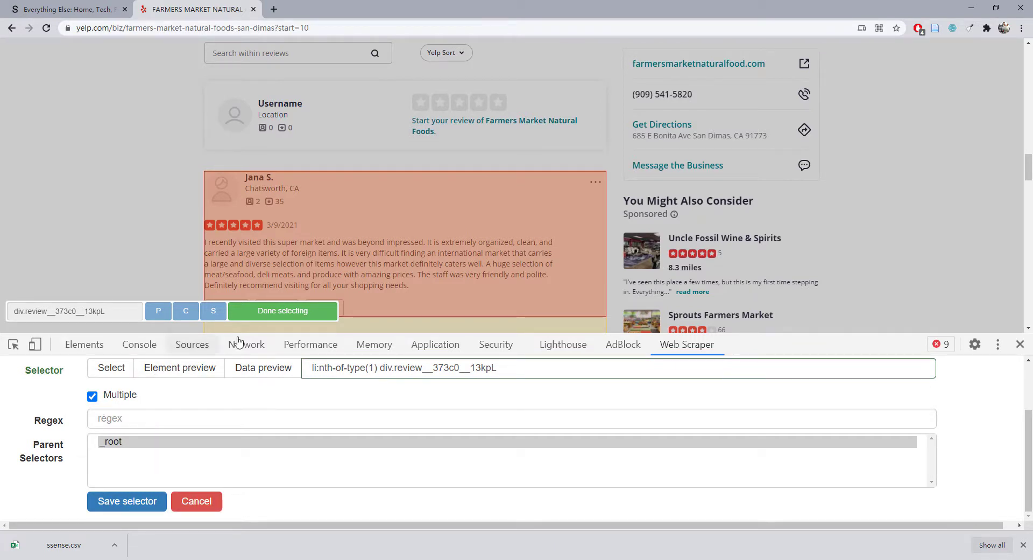
click(252, 314)
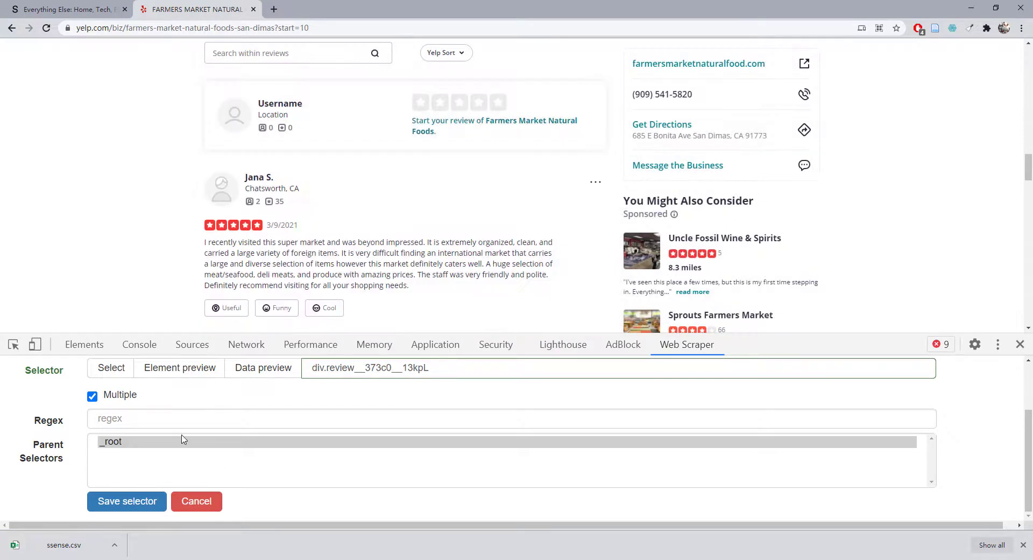
Set the Review selector's type to Element with _root as its parent and save the selector
scroll(324, 388, up, 2)
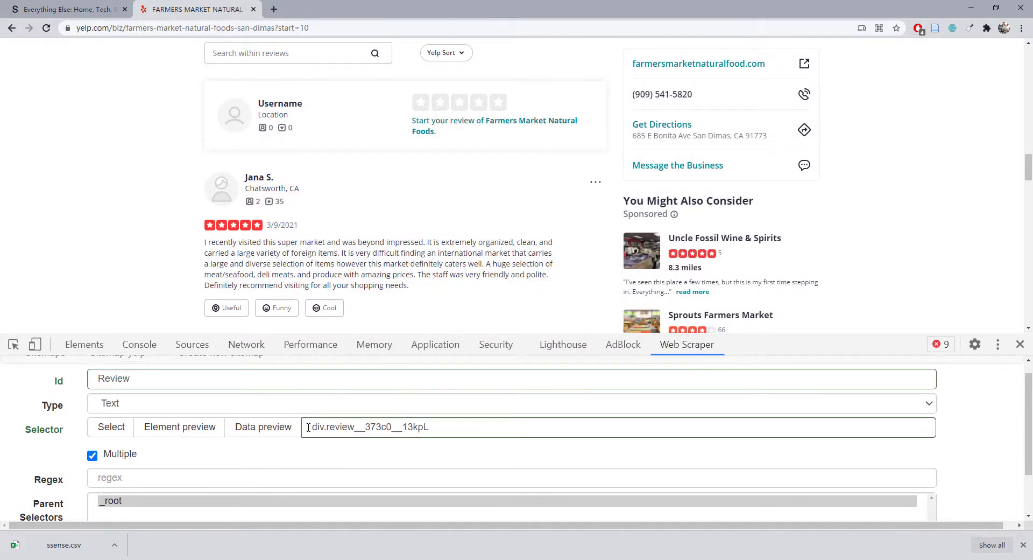
click(342, 428)
key(ctrl+a)
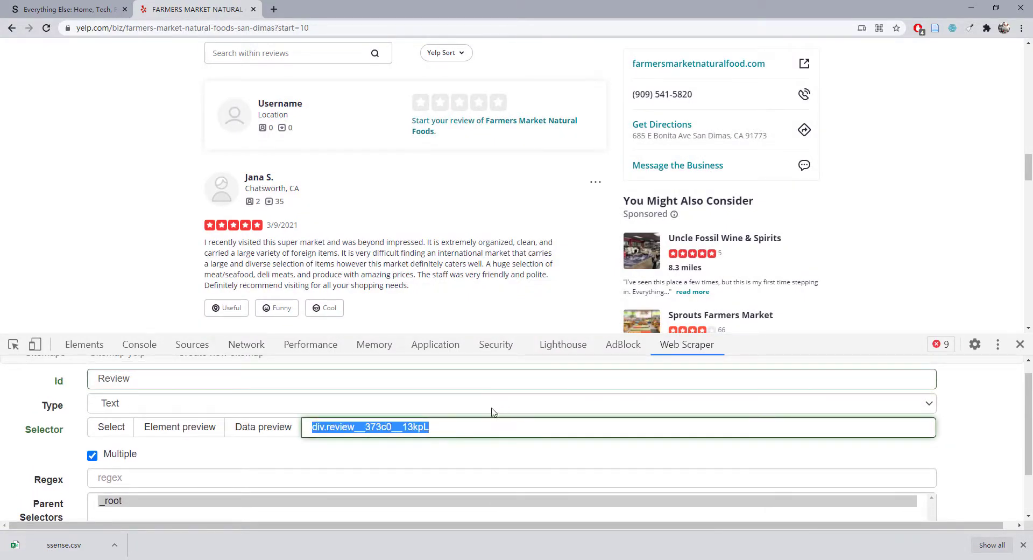
click(449, 428)
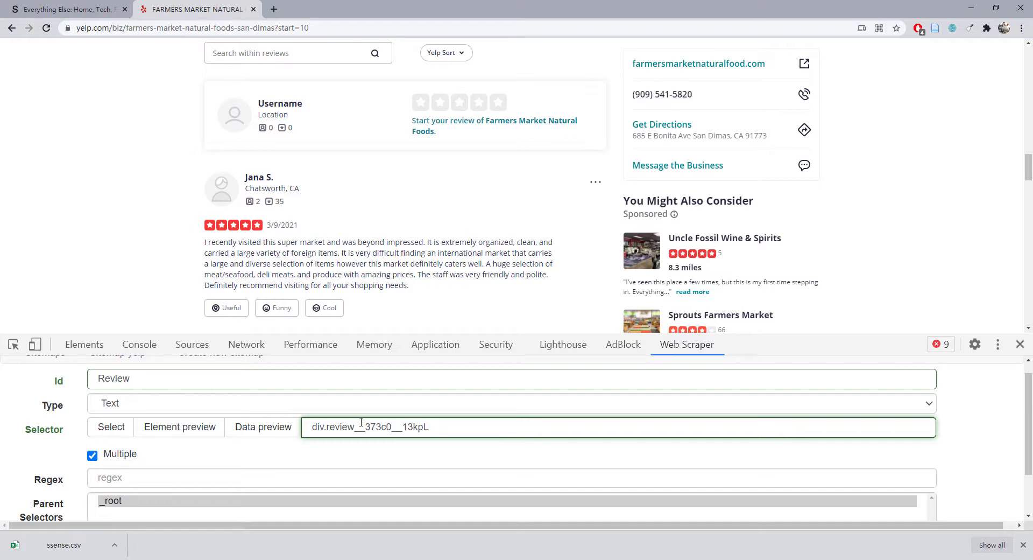
click(179, 409)
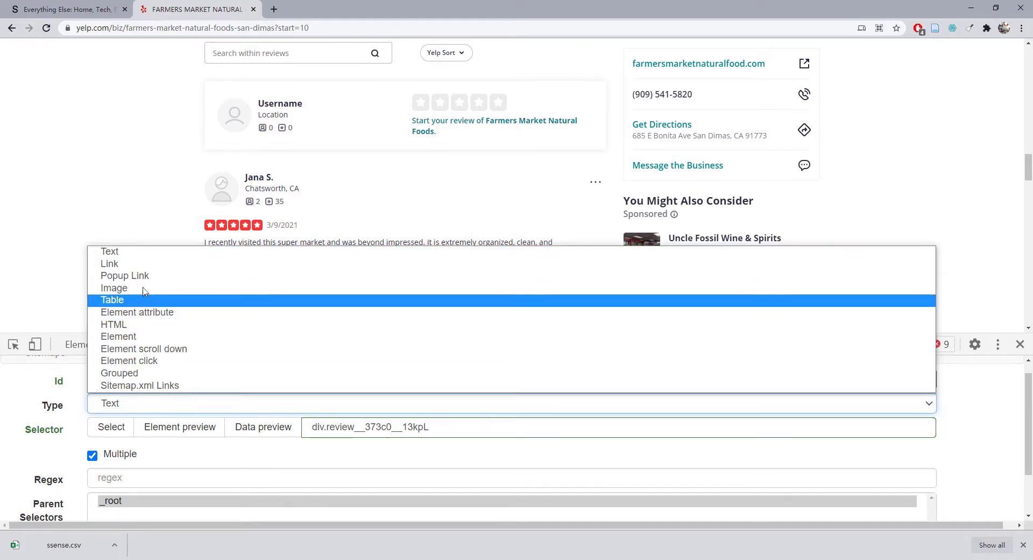
click(153, 339)
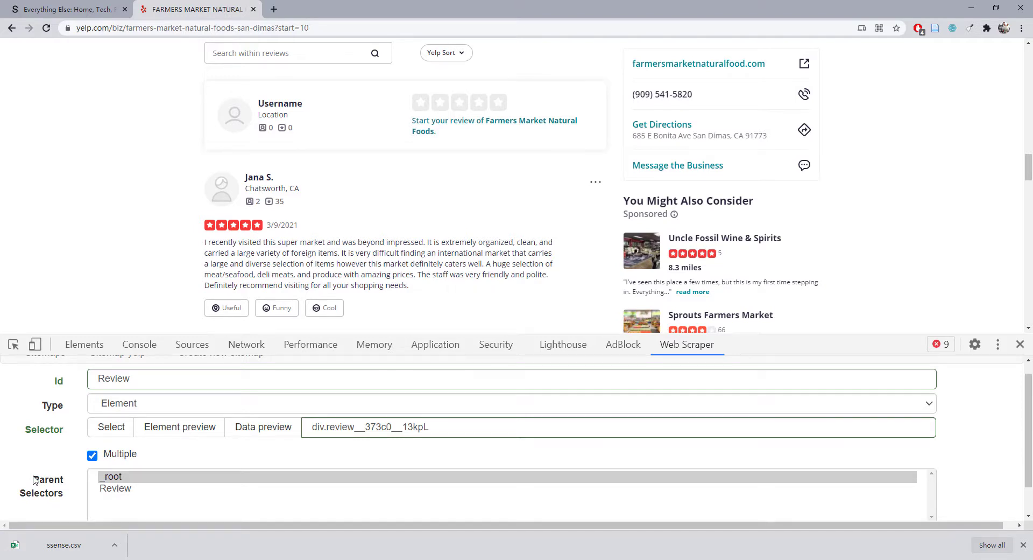
scroll(132, 446, down, 1)
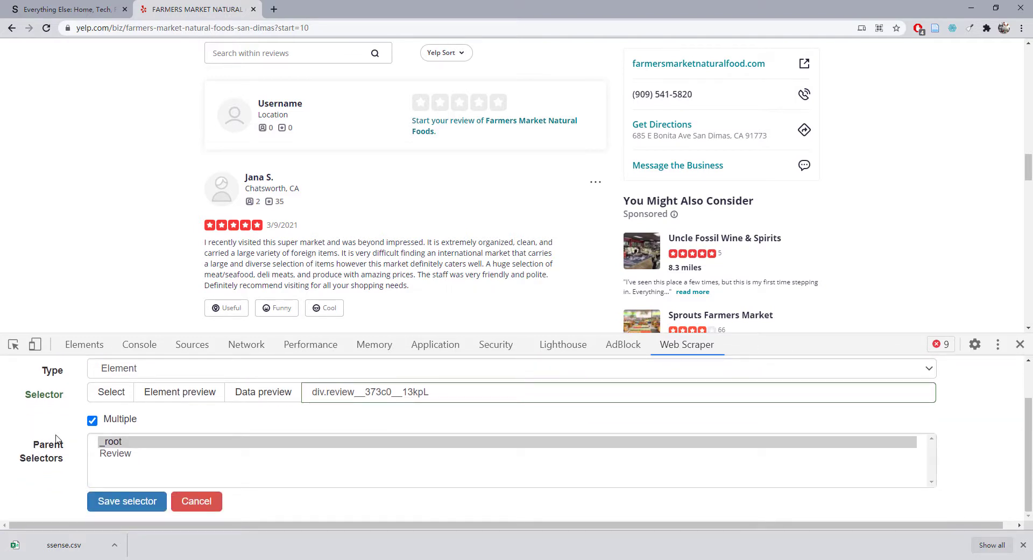
click(122, 442)
click(135, 503)
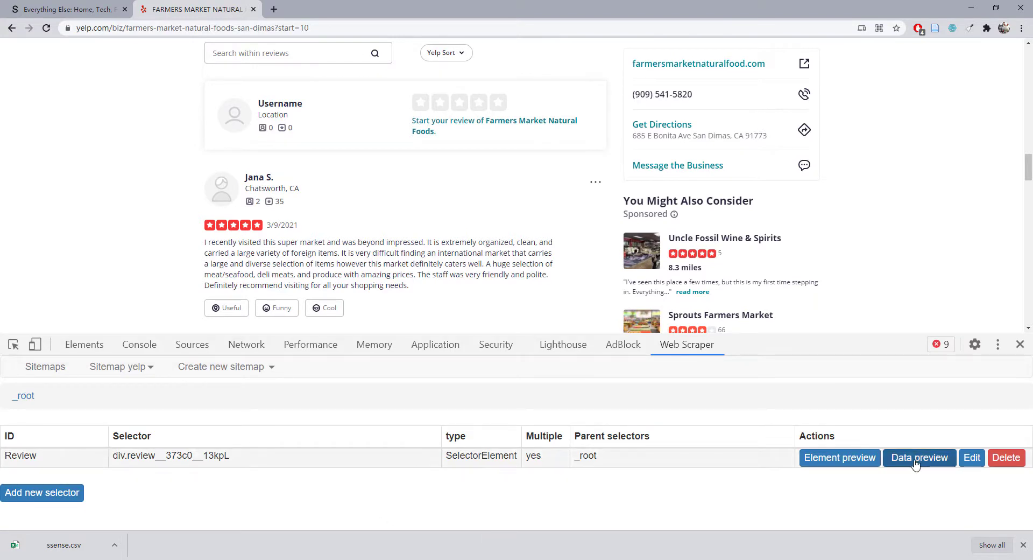
Preview the Review selector's elements and check which review blocks on the page it covers
click(871, 460)
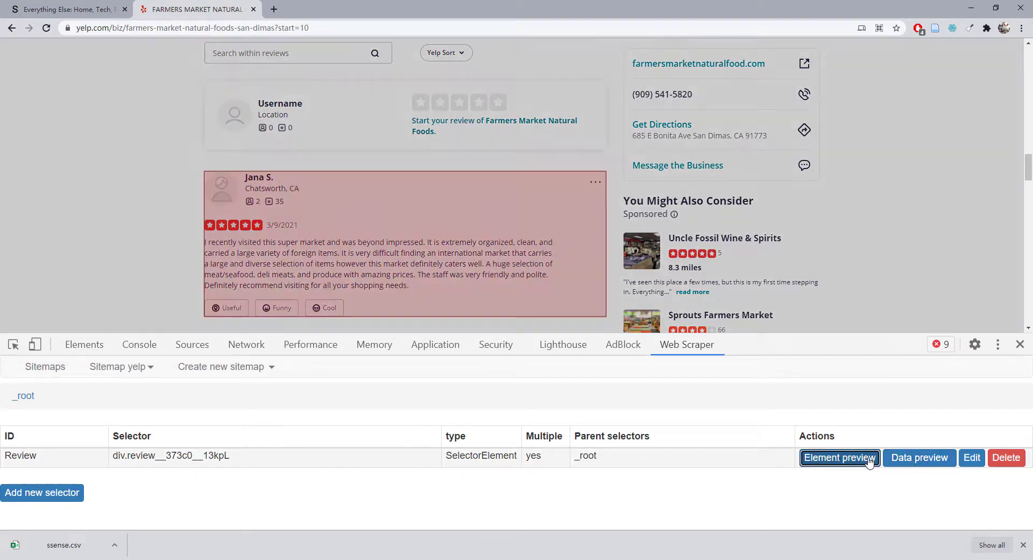
scroll(901, 249, down, 5)
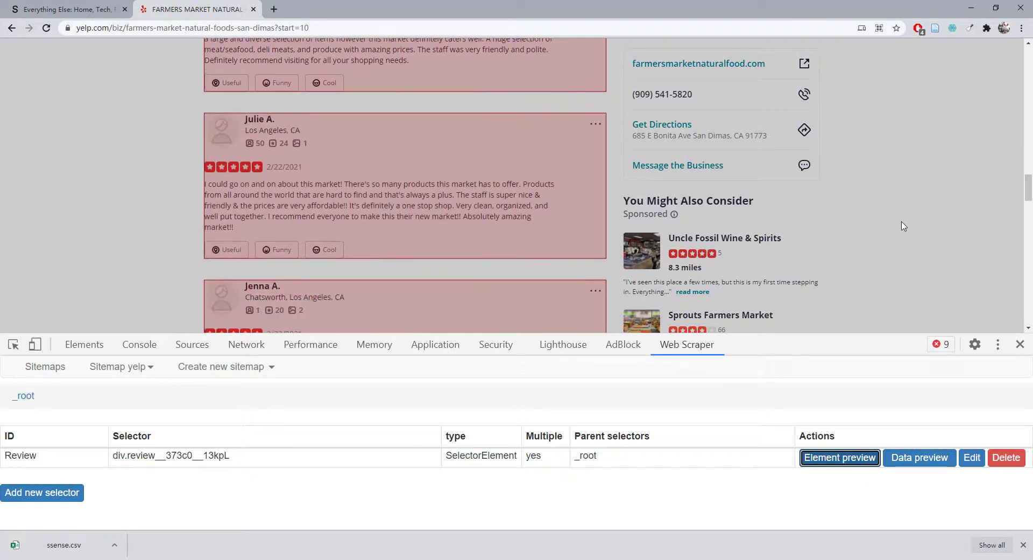
scroll(903, 226, down, 4)
scroll(840, 224, up, 12)
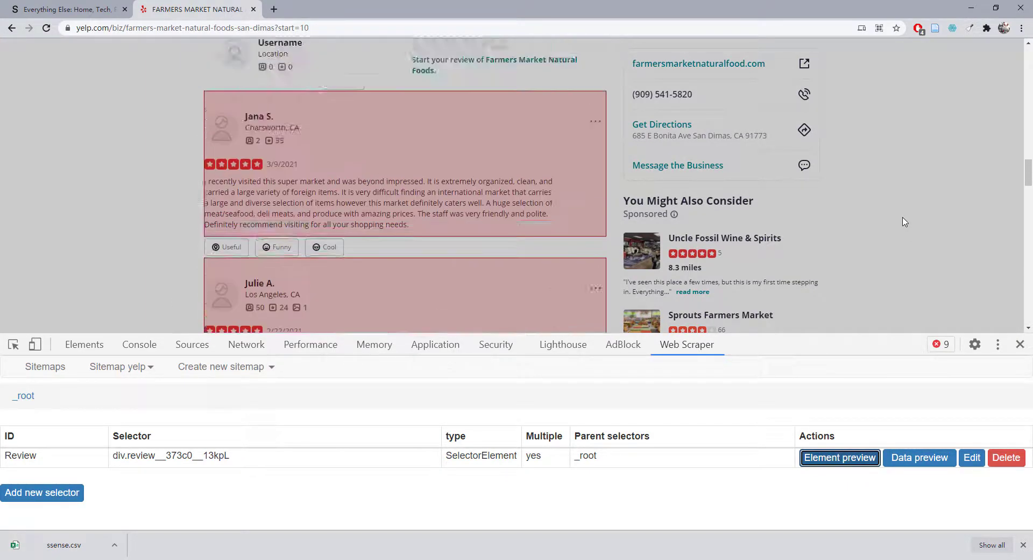
Open the Review selector's child level and begin a new selector there
click(96, 460)
click(76, 475)
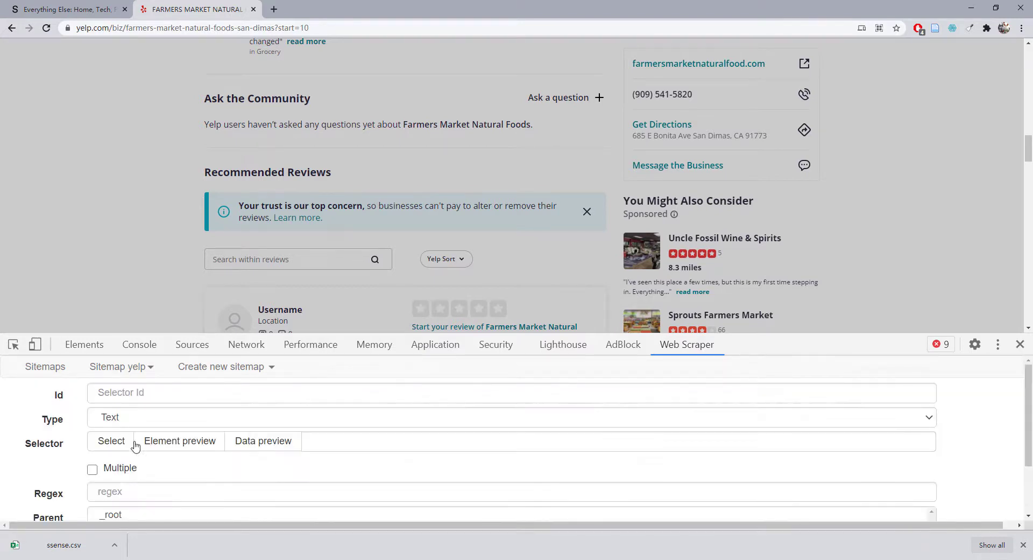
click(138, 394)
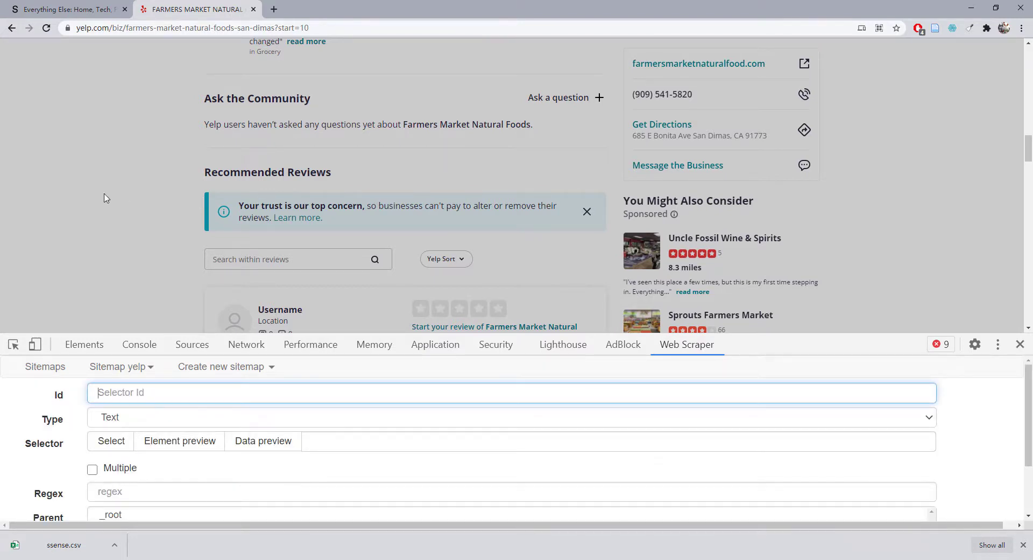
scroll(111, 186, up, 15)
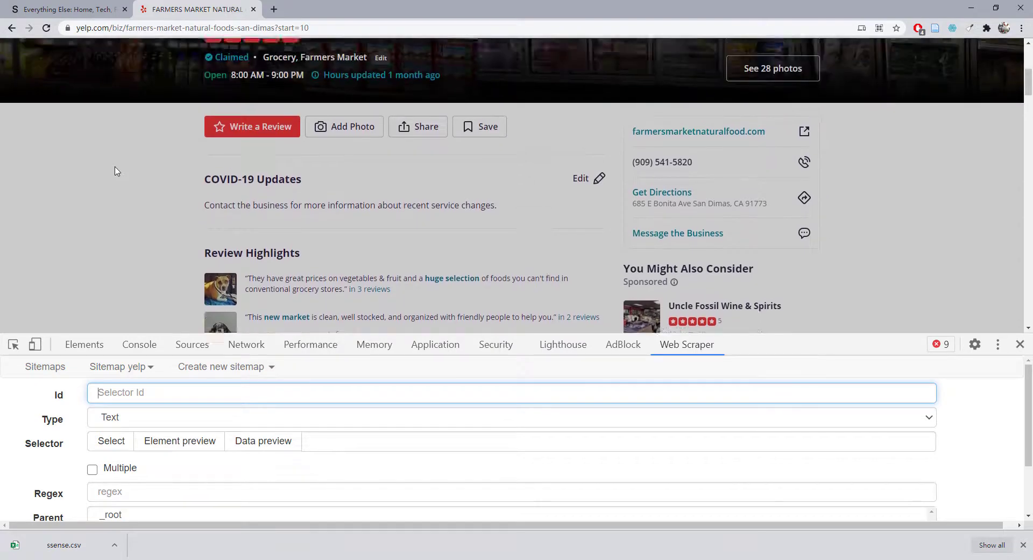
scroll(92, 207, up, 3)
scroll(92, 210, down, 10)
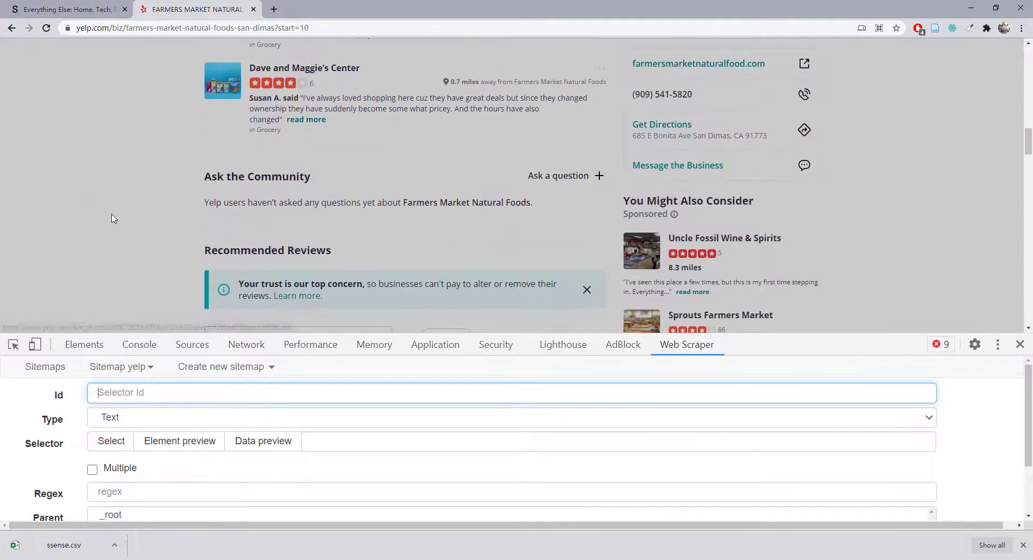
scroll(113, 218, down, 6)
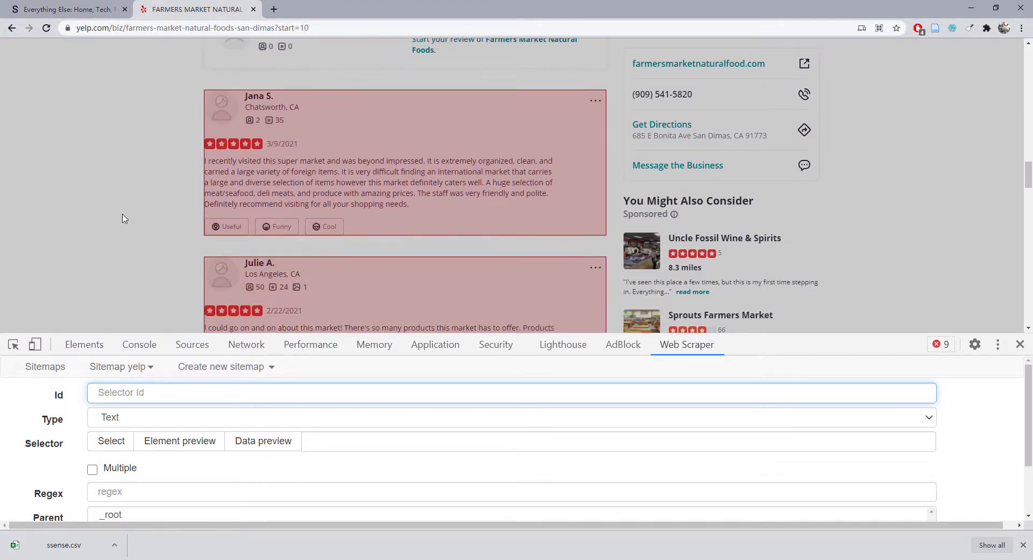
scroll(121, 216, up, 1)
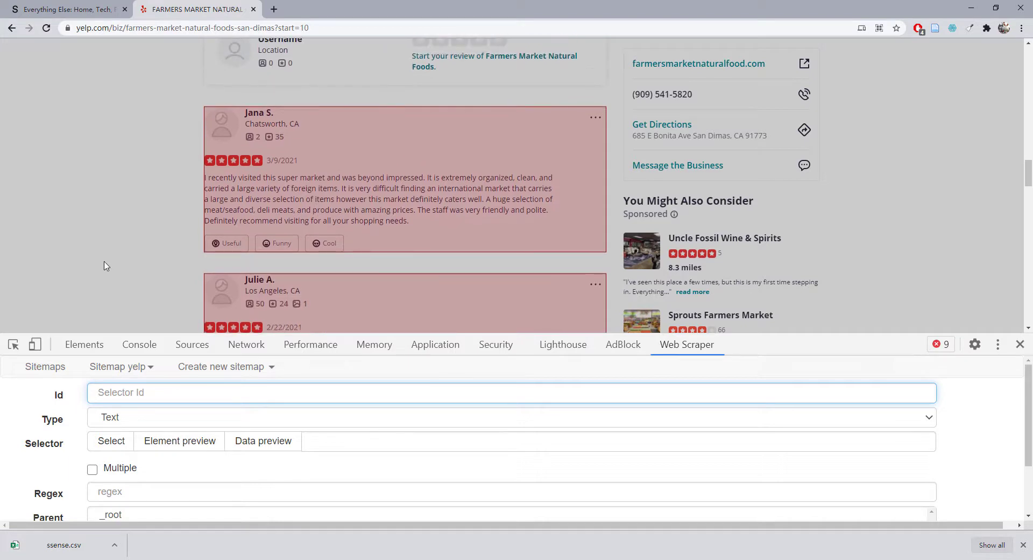
Pick the reviewer's name in the first review as the selector's element and set the ID to Reviewer
click(122, 442)
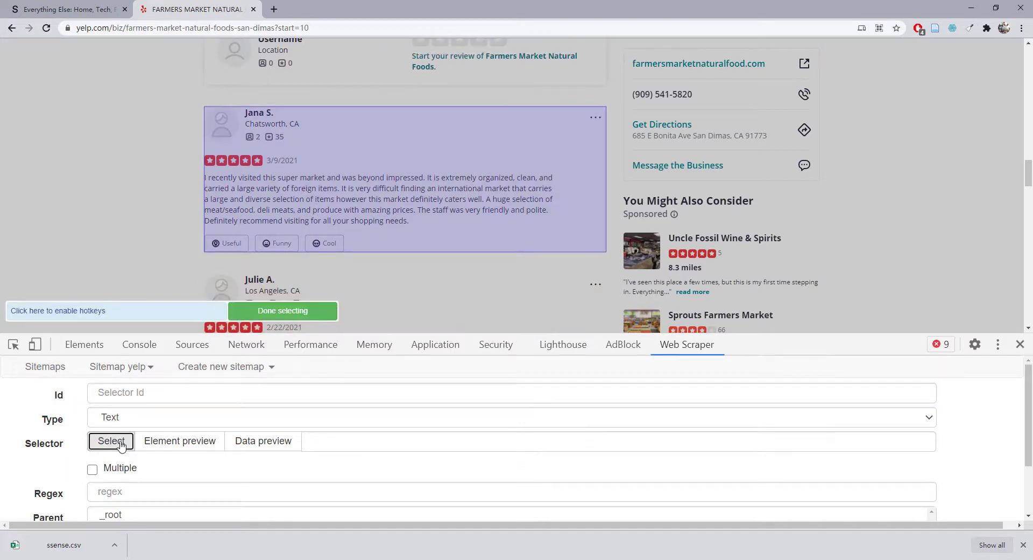
click(259, 113)
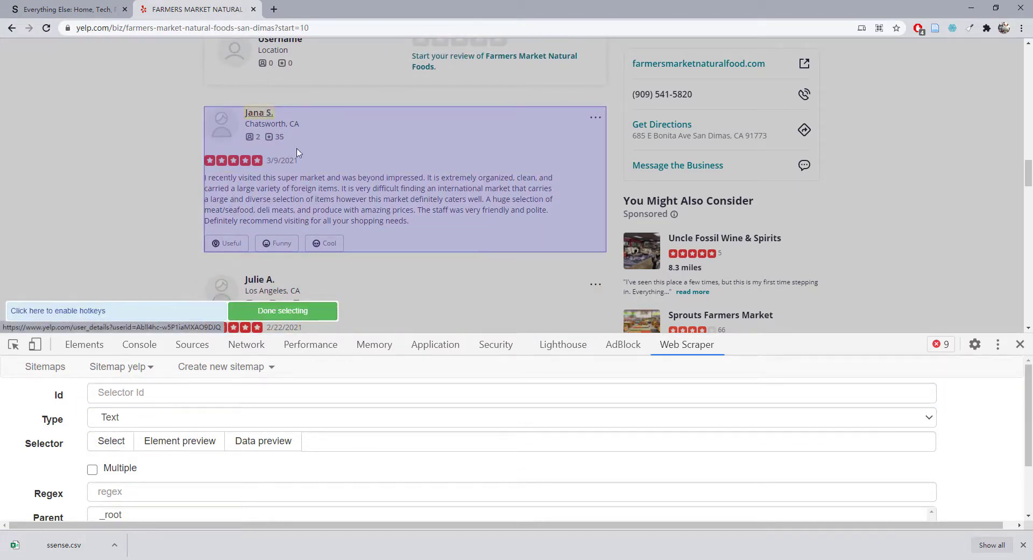
click(156, 393)
text(Re)
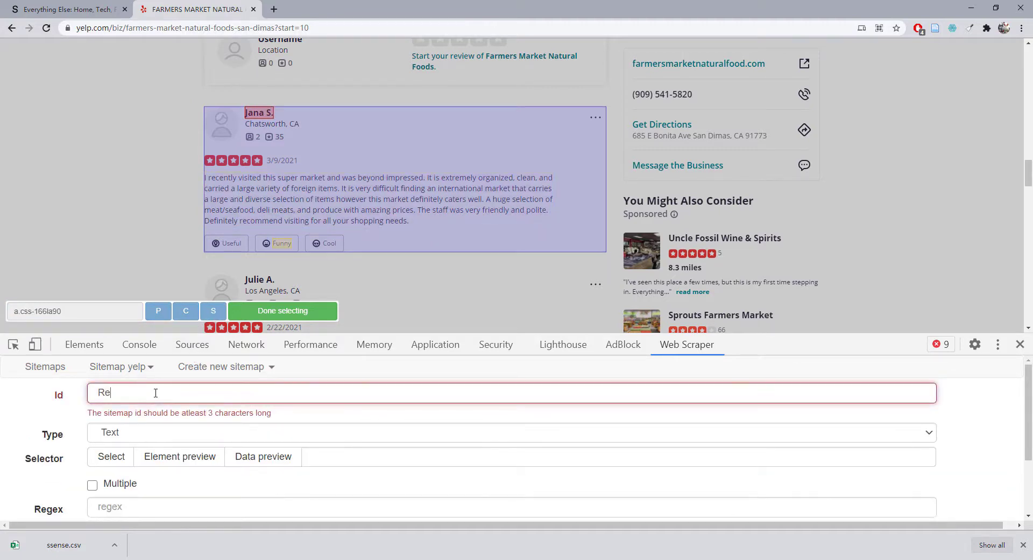
text(viewer)
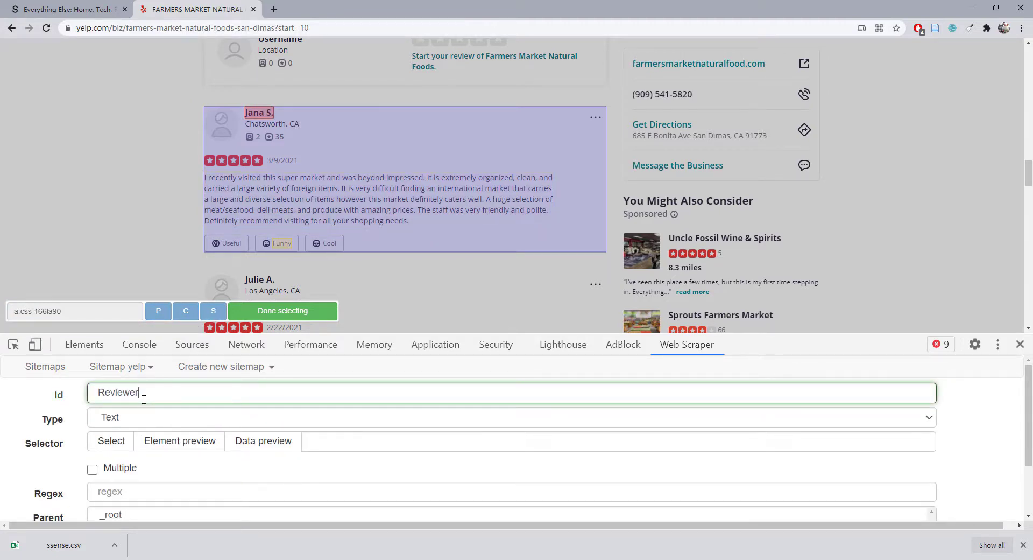
click(298, 310)
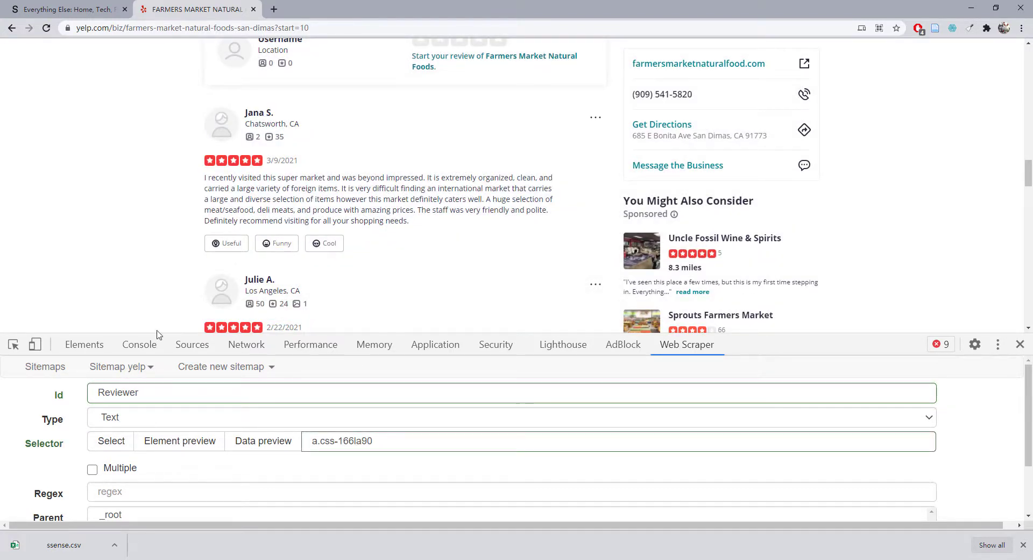
Assign Review as the Reviewer selector's parent and save the selector
scroll(54, 467, down, 1)
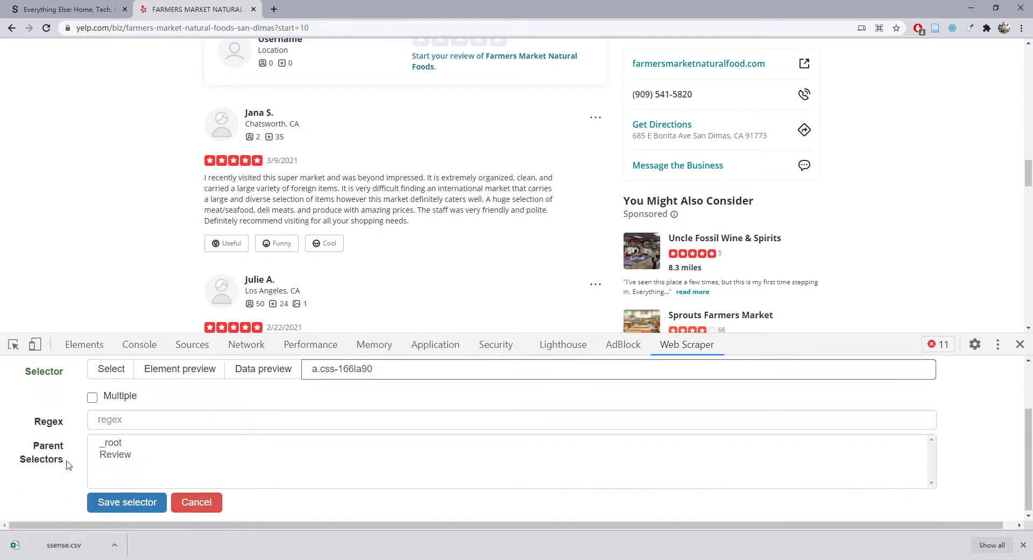
click(101, 455)
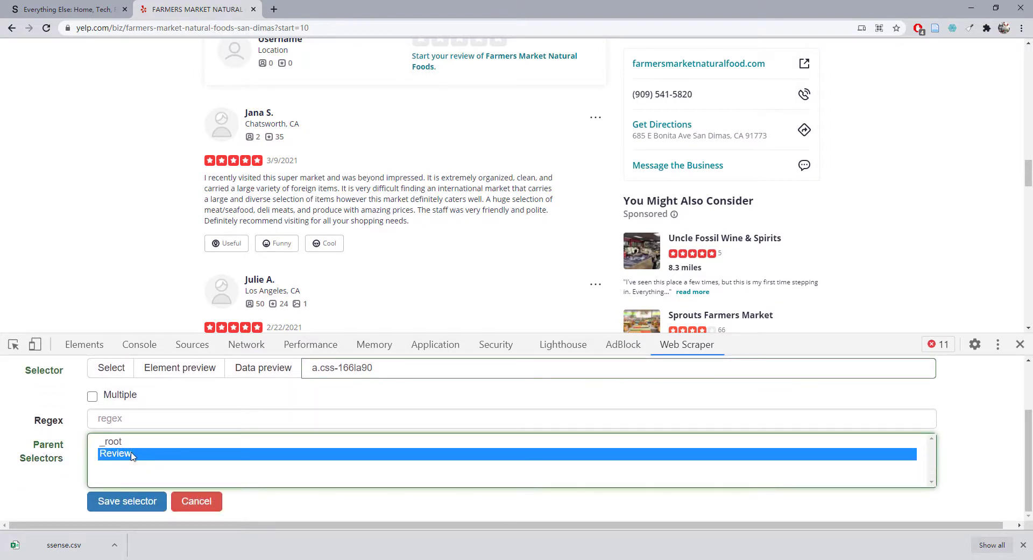
click(139, 507)
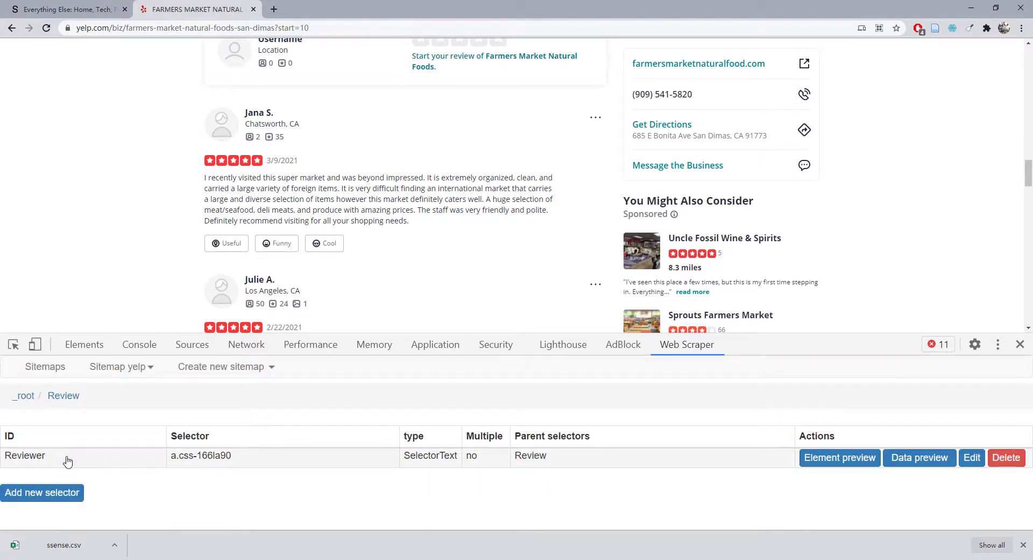
Add a Text selector with ID Location under Review, picking the reviewer's location in the first review, and save it
click(64, 500)
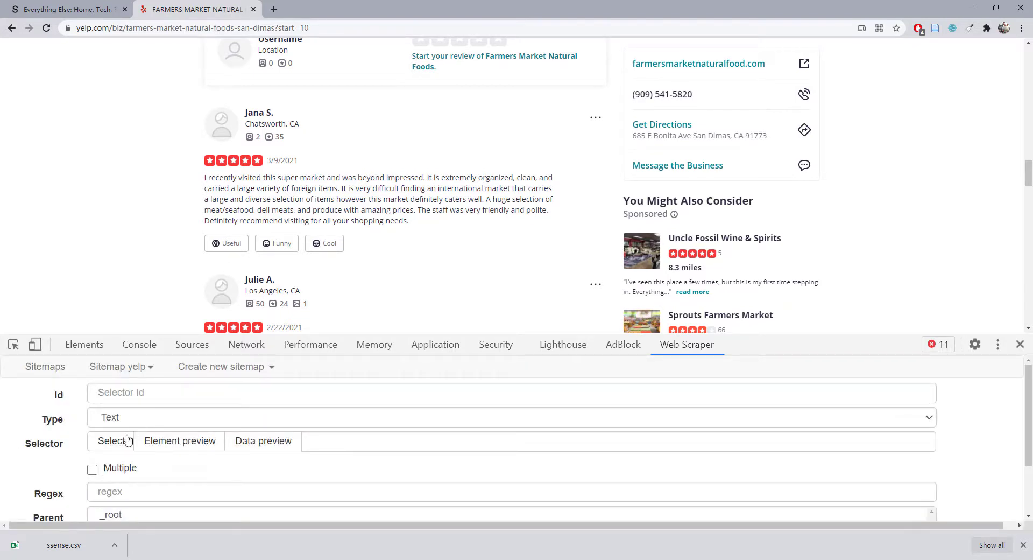
click(111, 441)
click(285, 124)
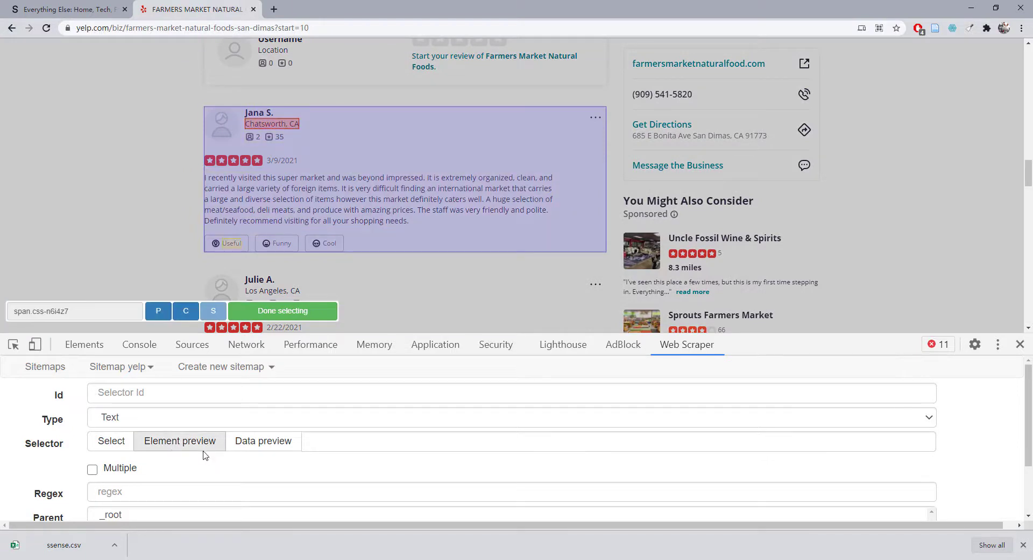
click(168, 401)
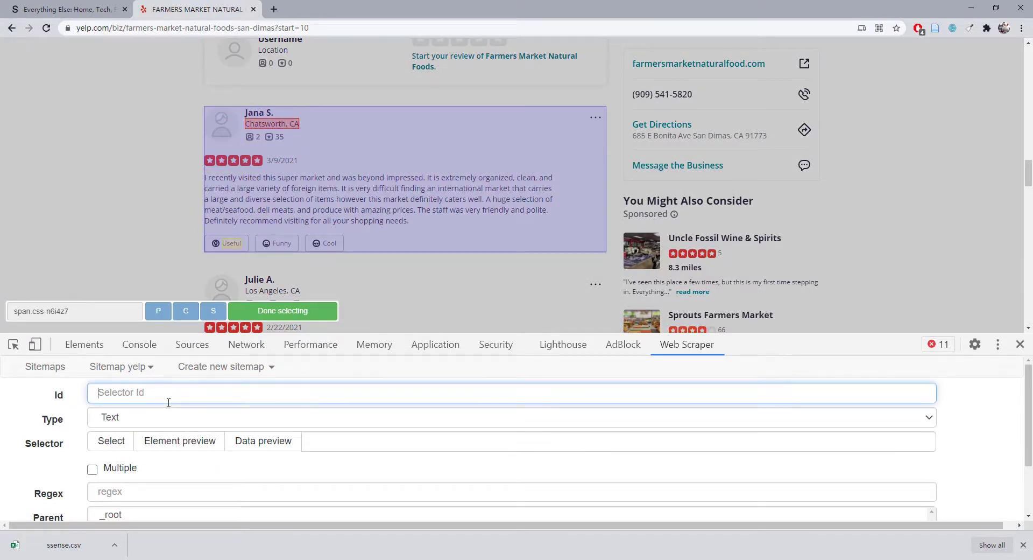
text(Location)
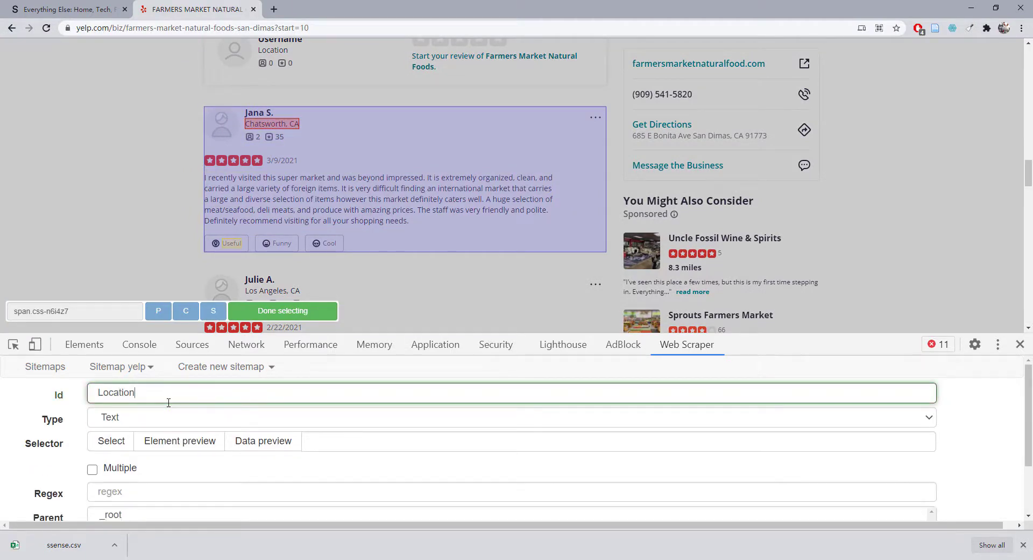
click(282, 310)
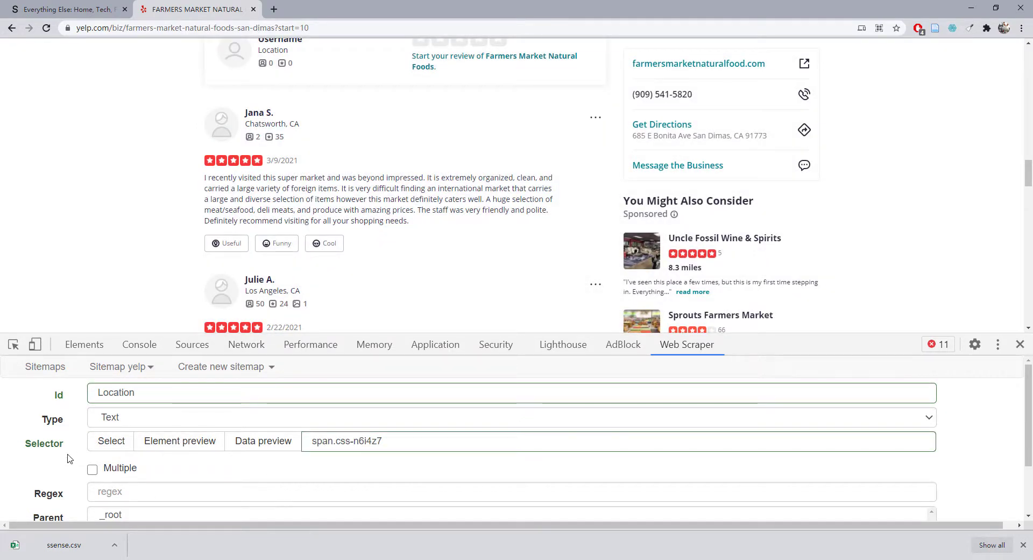
scroll(110, 474, down, 3)
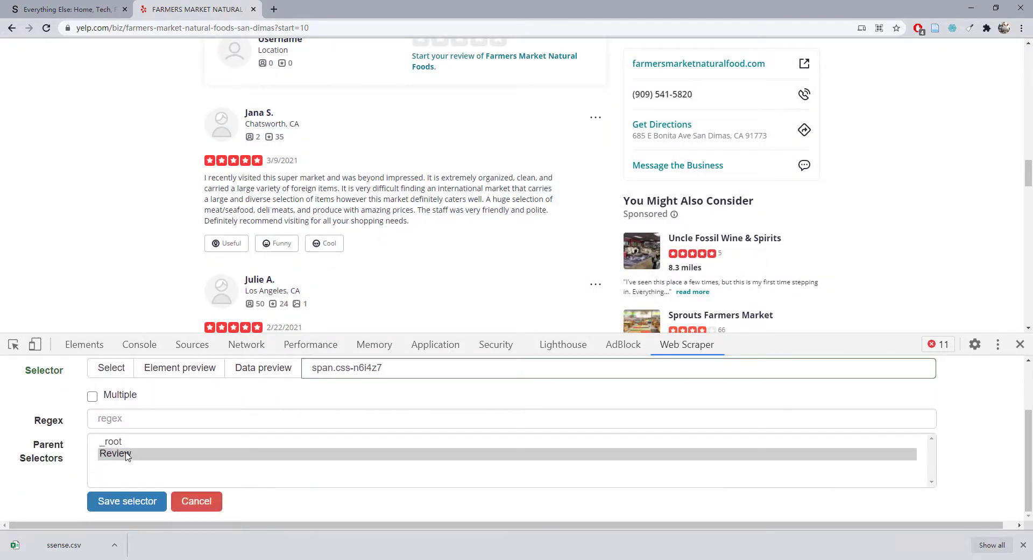
click(134, 501)
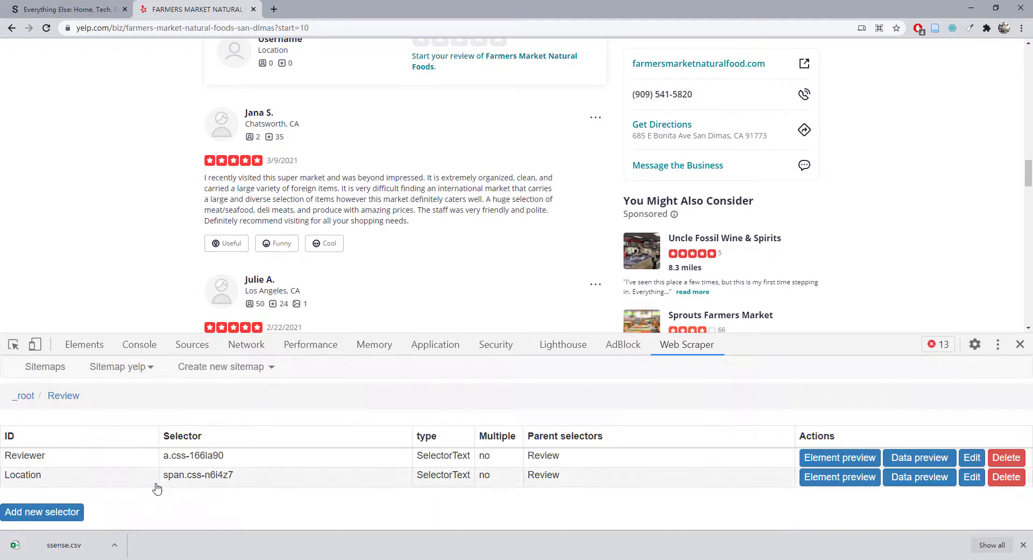
Add a Text selector with ID Time under Review, picking the first review's date, and save it
click(64, 514)
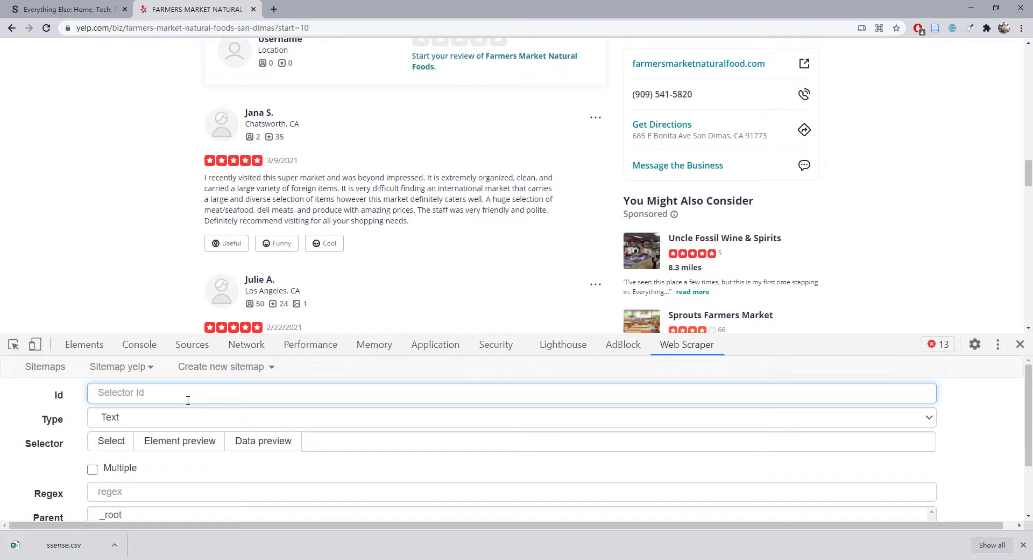
text(Time)
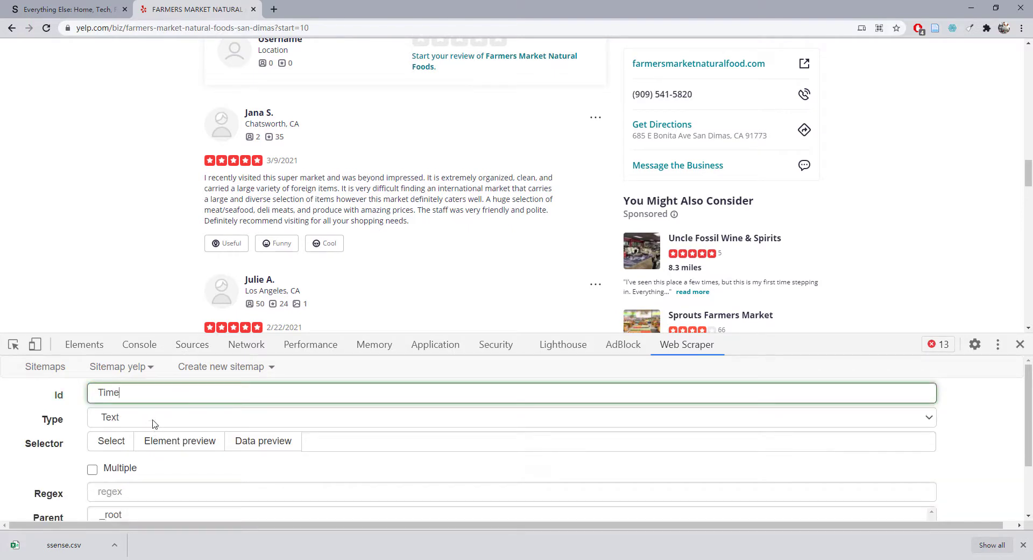
click(111, 442)
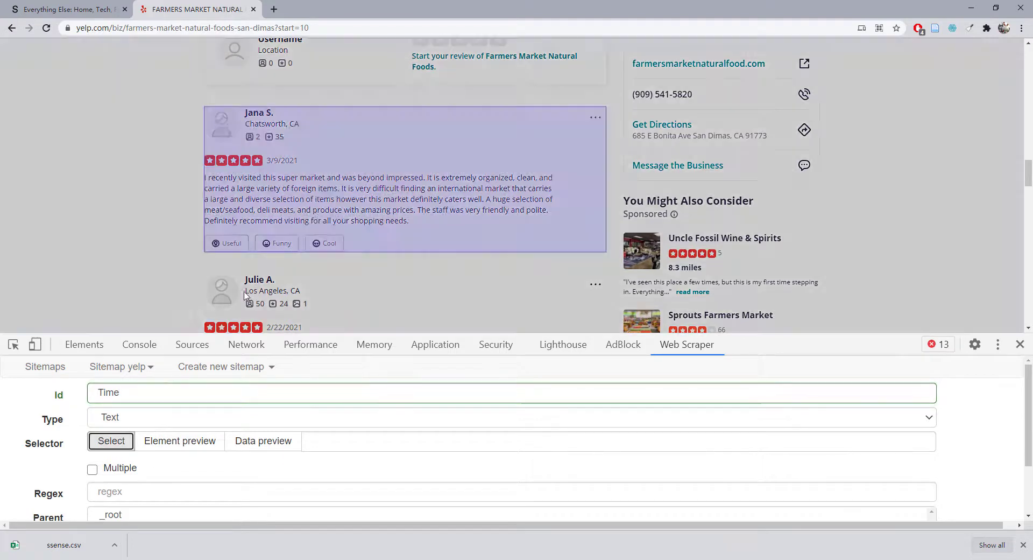
click(282, 159)
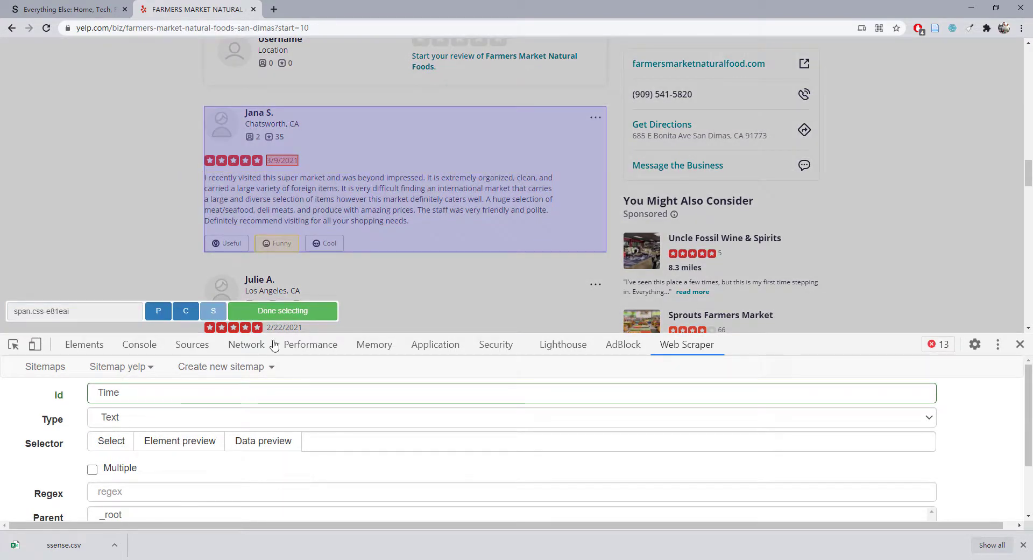
click(293, 311)
scroll(144, 479, down, 3)
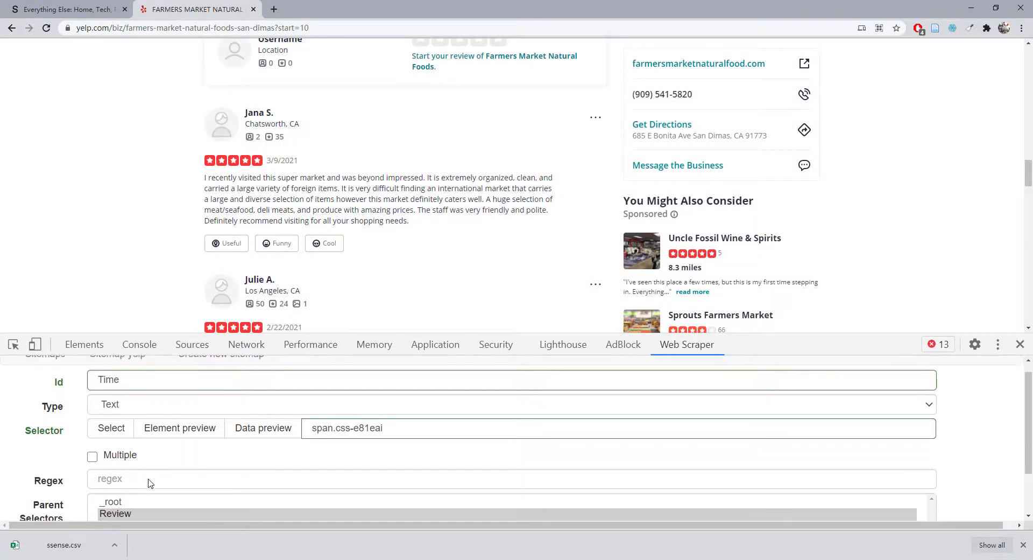
click(132, 509)
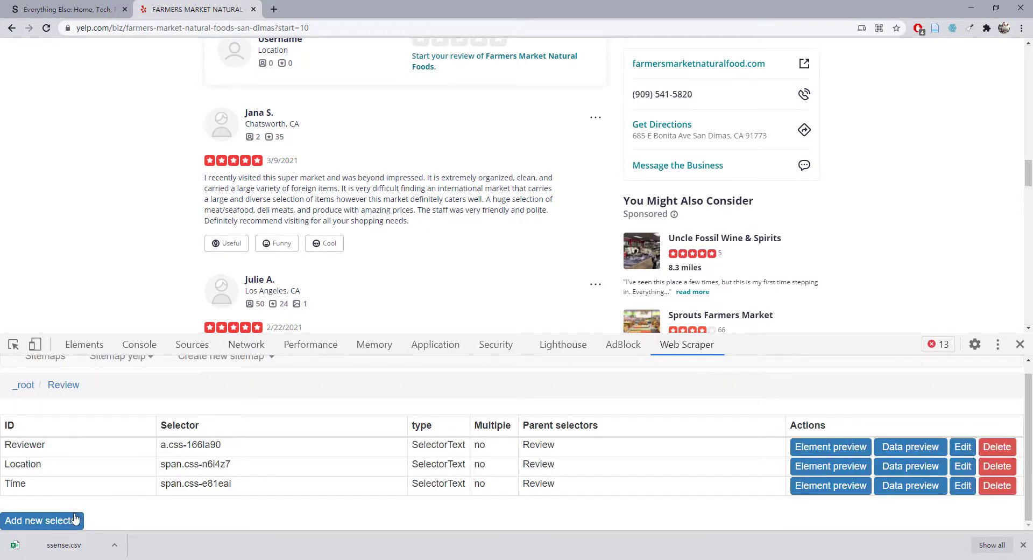
Create a Text selector with ID Comment under Review, using the first review's text paragraph as its element
click(42, 520)
click(164, 378)
text(Comment)
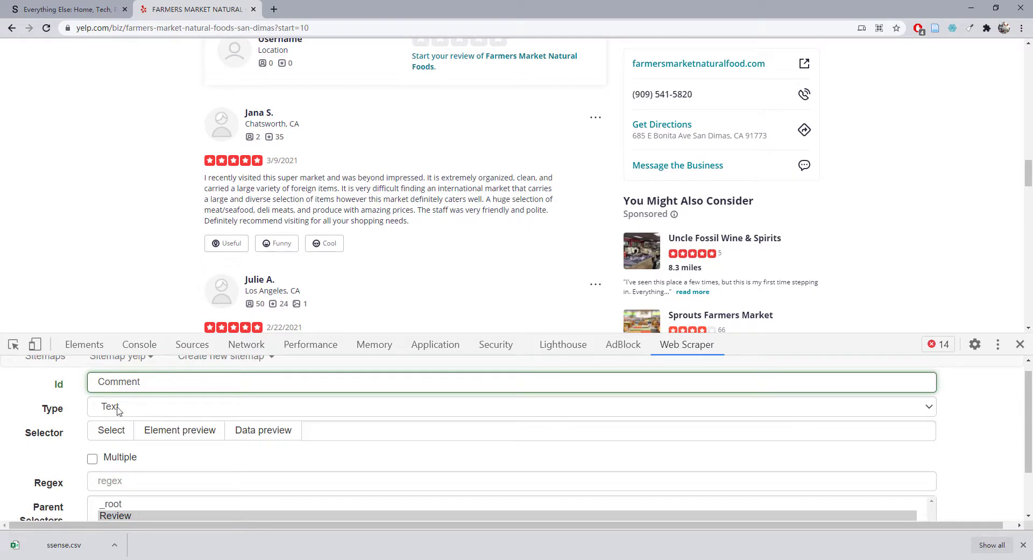
click(114, 433)
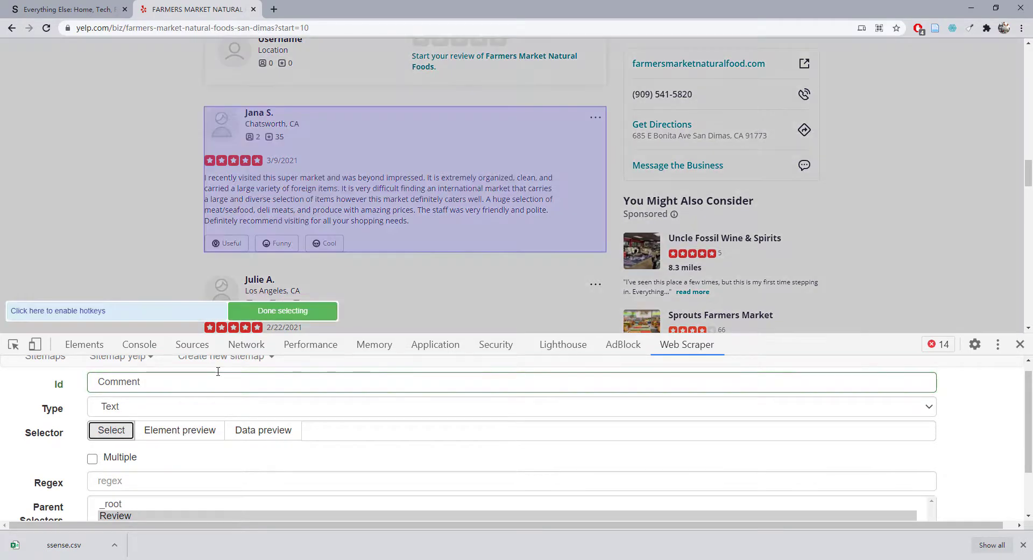
click(327, 196)
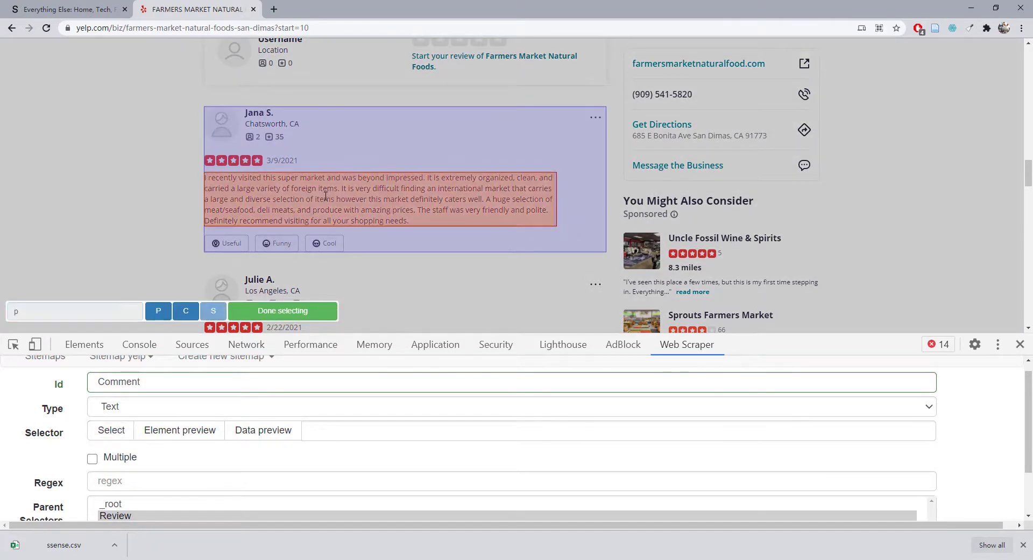
click(274, 314)
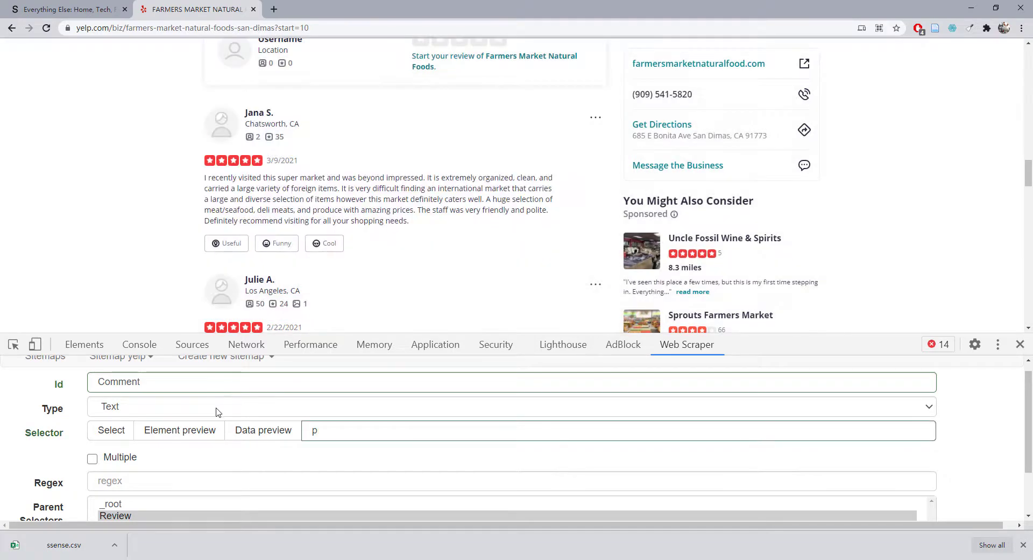
Preview the Comment selector's data through to the last review, close the preview and save the selector
click(277, 435)
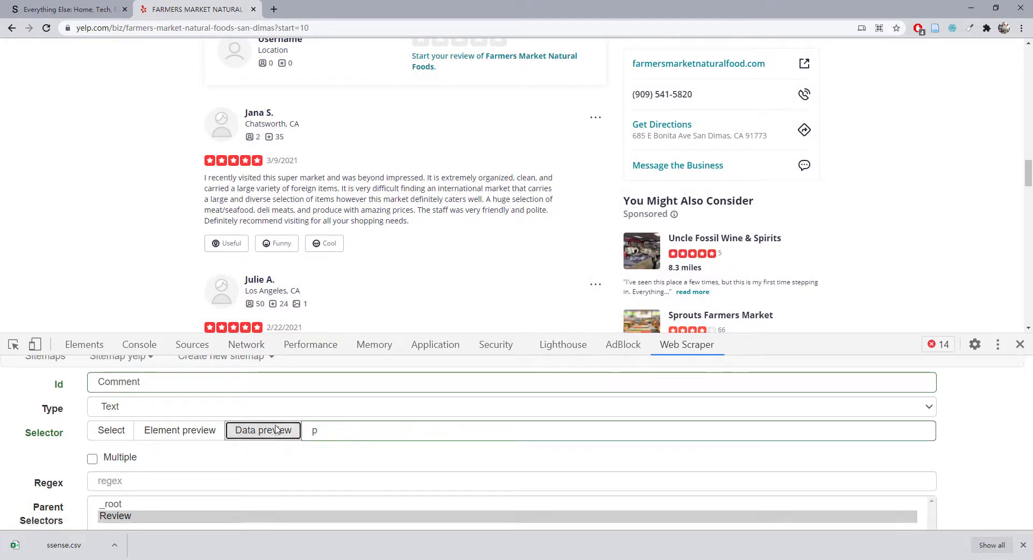
scroll(258, 438, down, 10)
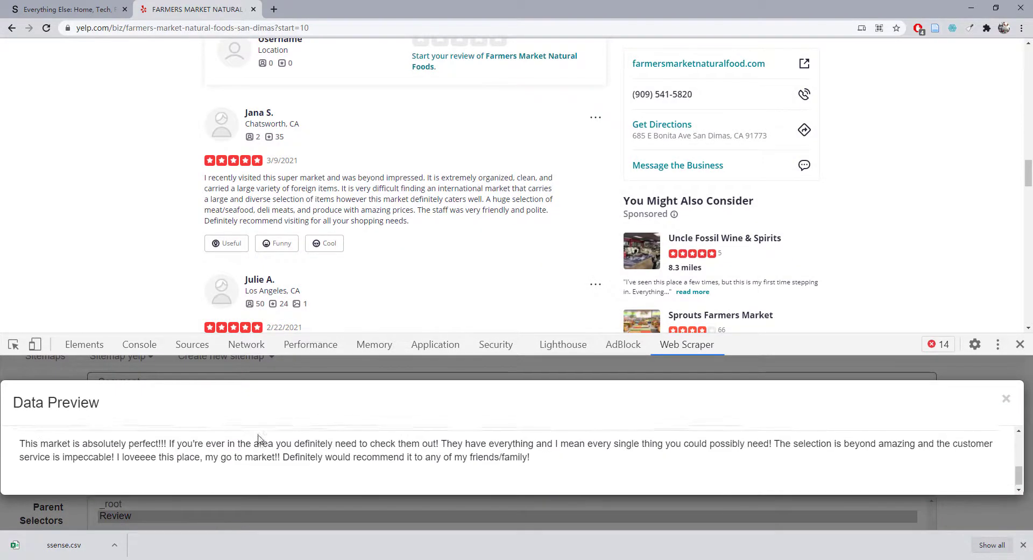
scroll(258, 439, up, 10)
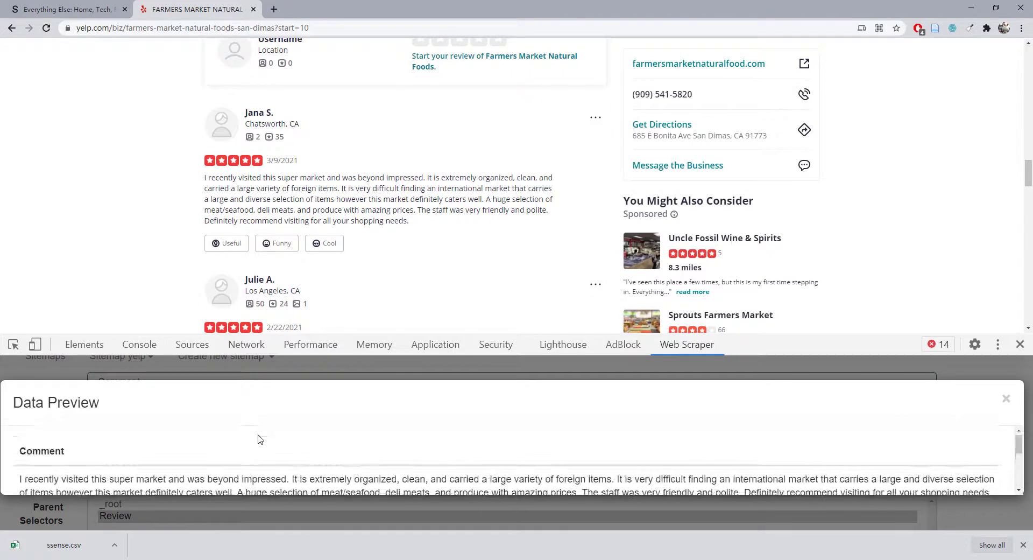
click(1005, 398)
scroll(73, 494, down, 3)
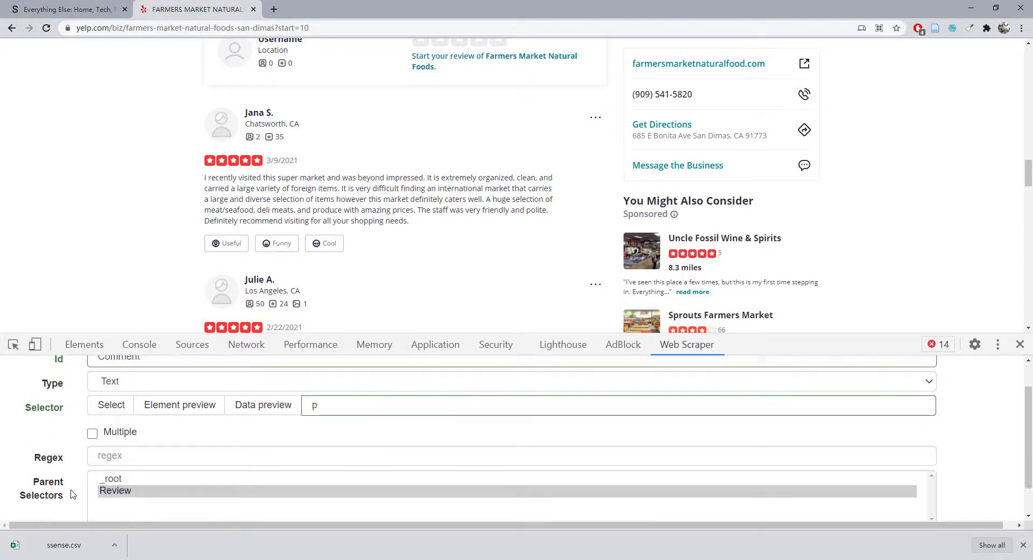
click(102, 501)
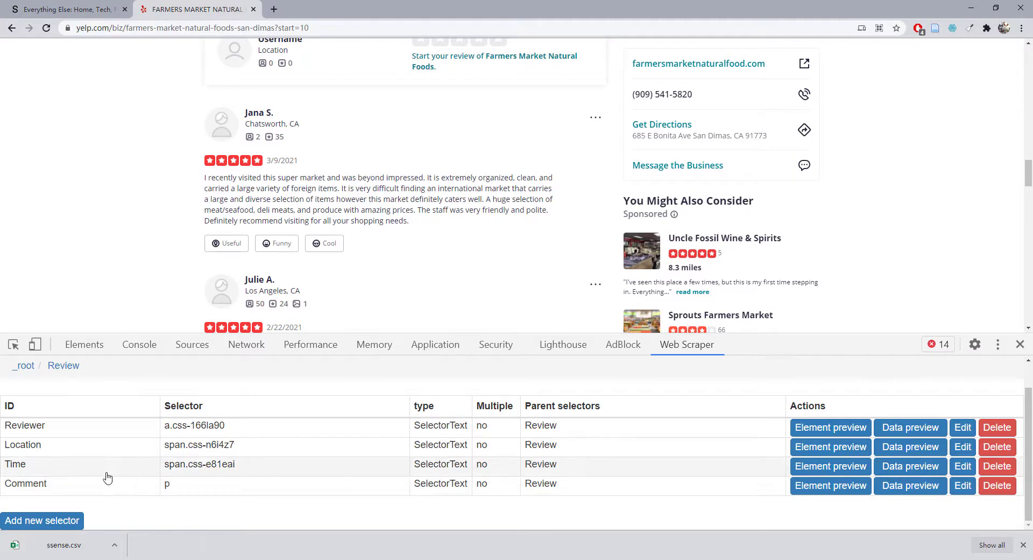
Return to the yelp sitemap's root level, check its start URL in the metadata and save the sitemap
scroll(62, 390, up, 2)
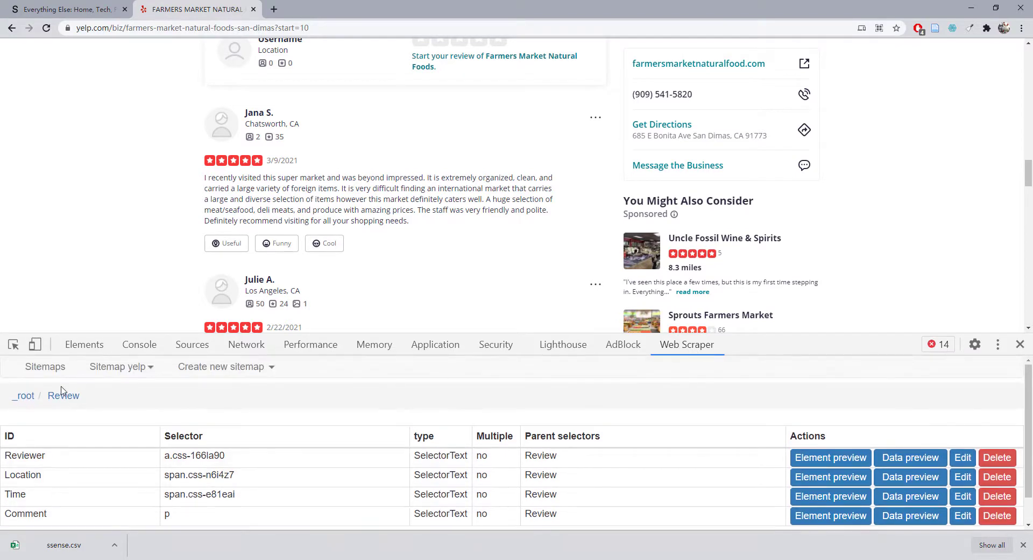
click(24, 398)
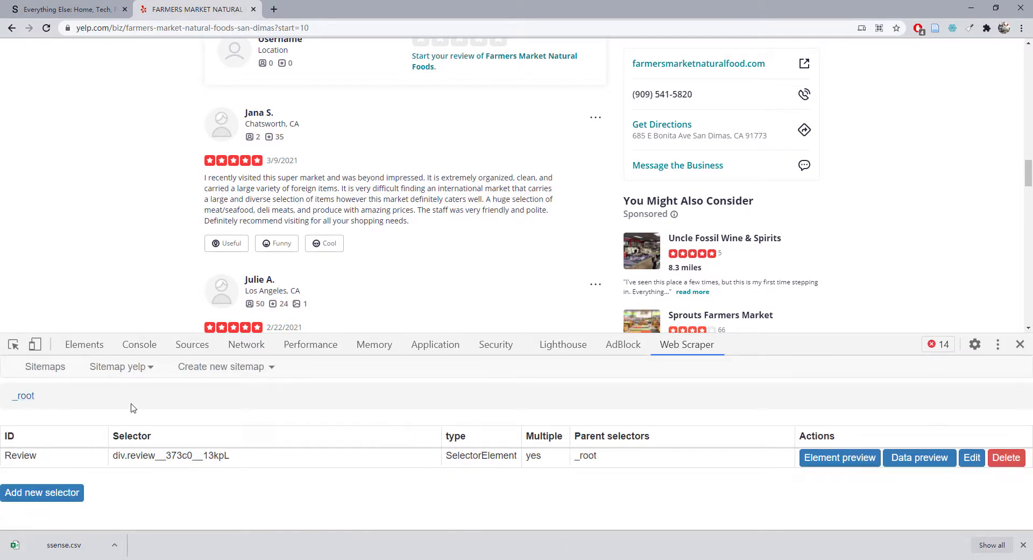
scroll(149, 240, down, 1)
scroll(150, 240, down, 5)
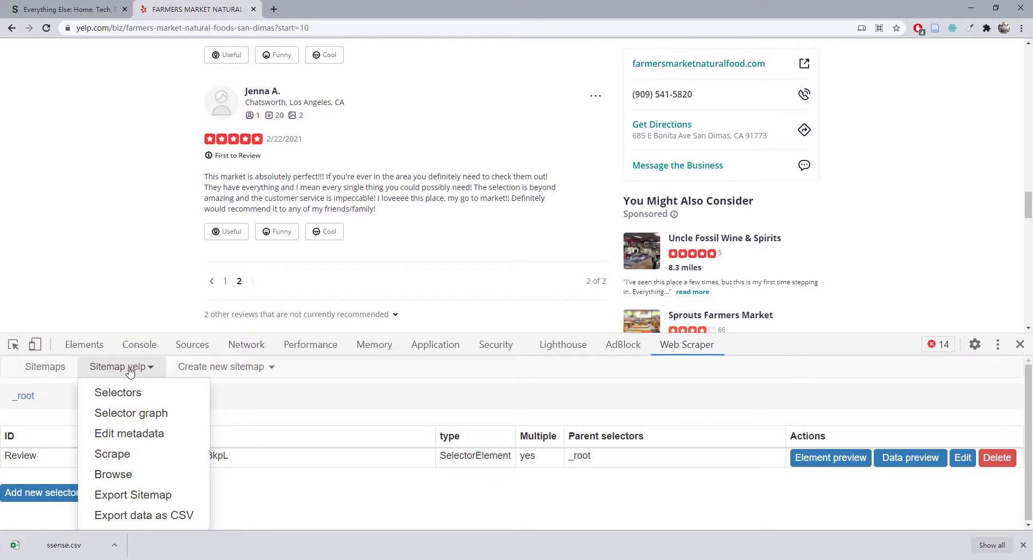
click(166, 430)
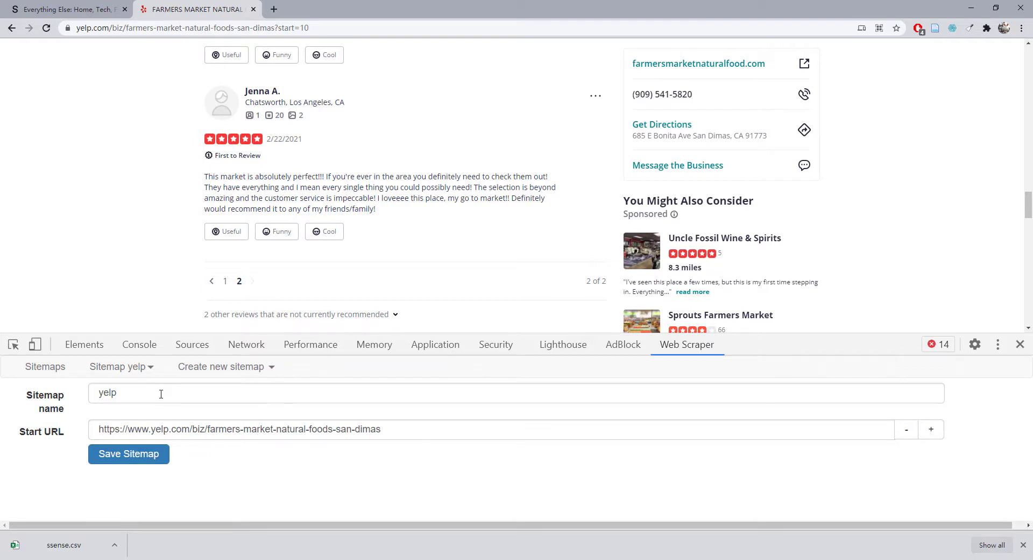
click(155, 456)
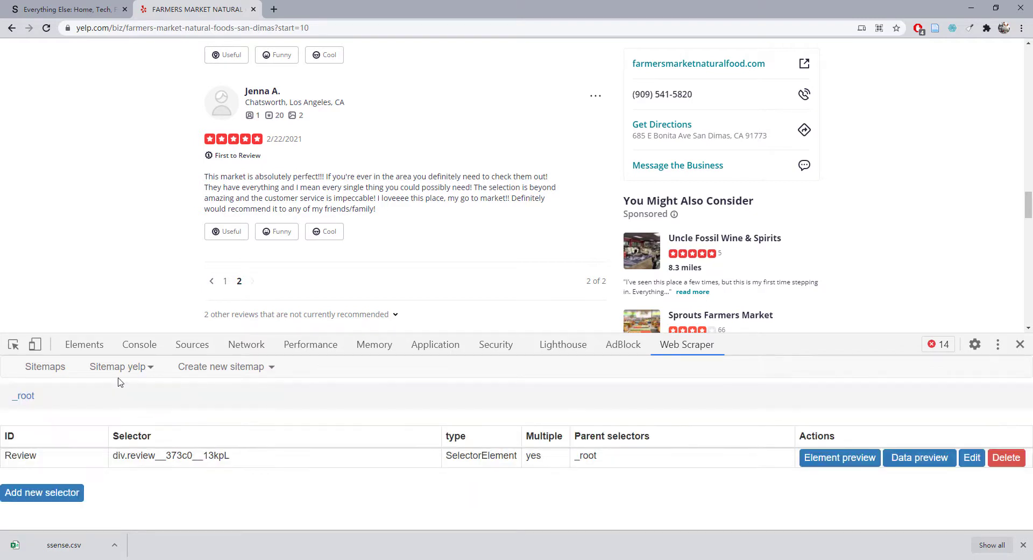
Begin a new selector at the root level with ID Page and type Link
click(65, 496)
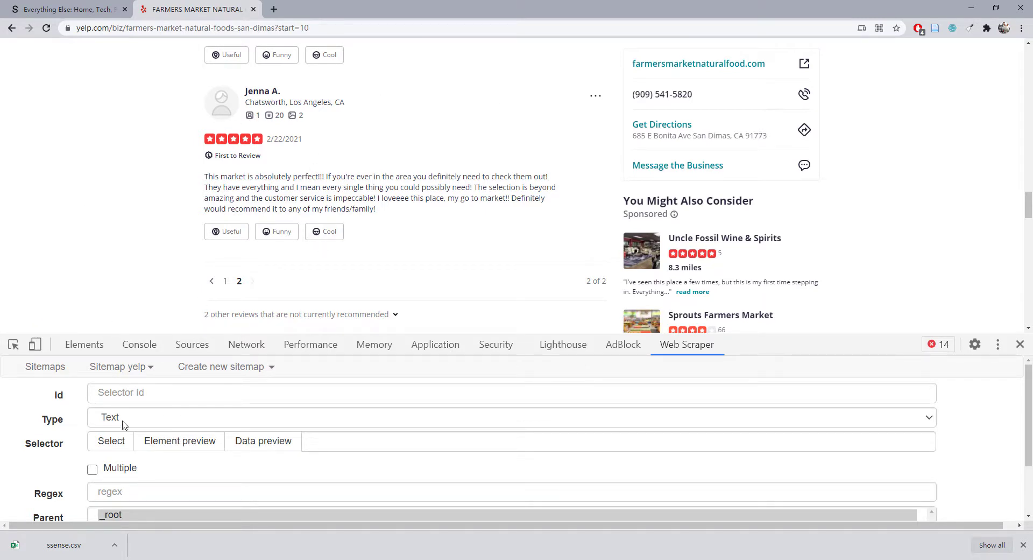
click(135, 393)
text(Page)
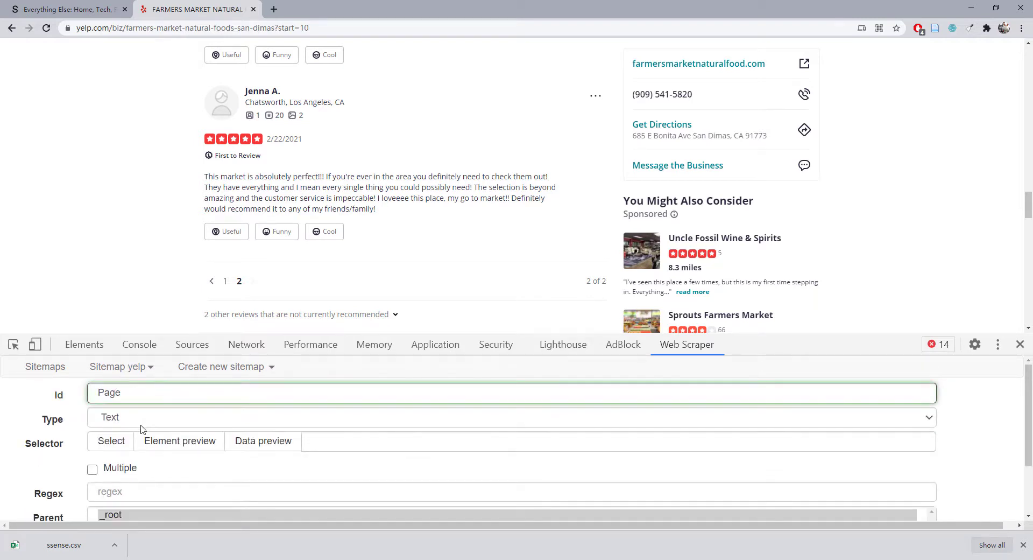
click(143, 427)
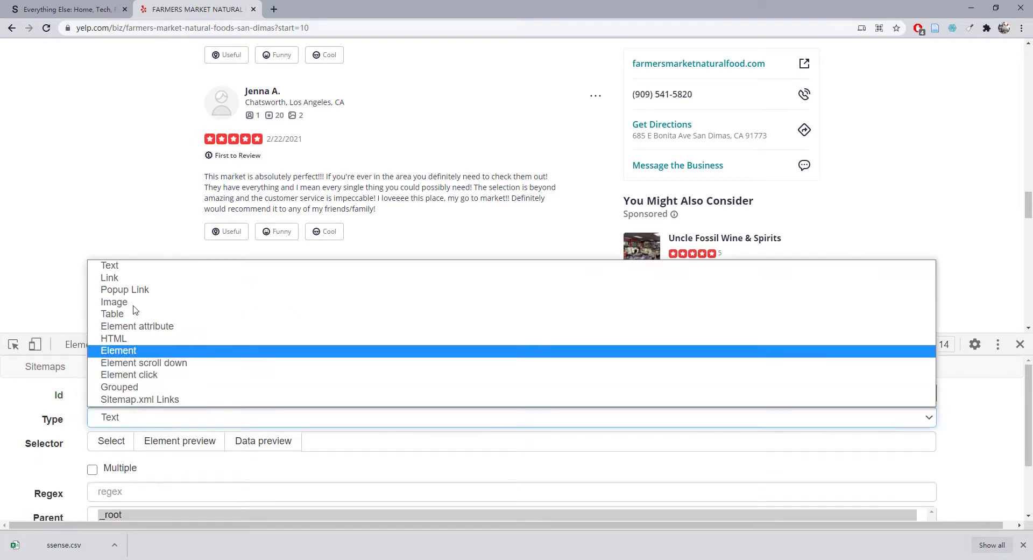
click(138, 277)
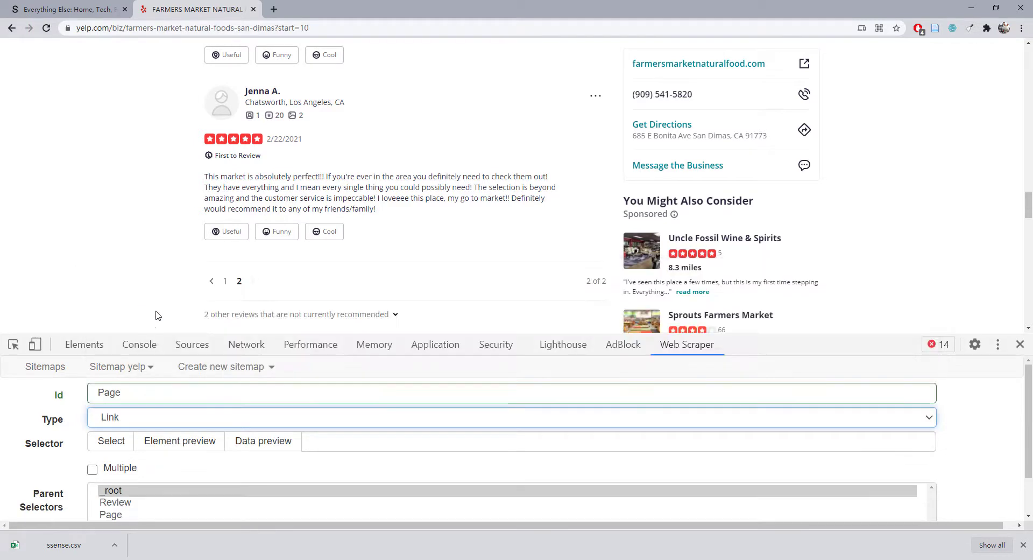
Use the page 1 link in the review pagination as the Page selector's element and finish selecting
scroll(156, 452, down, 1)
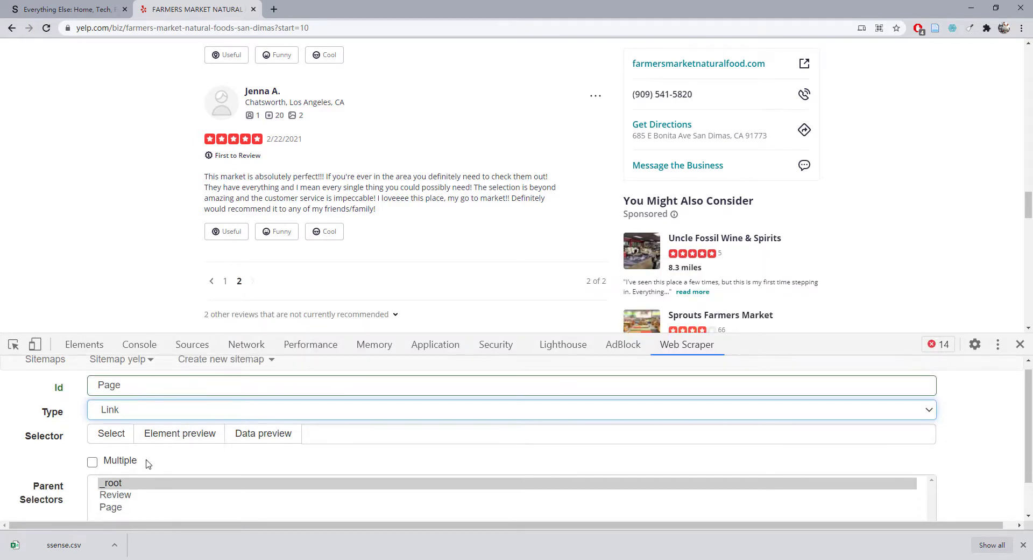
click(111, 424)
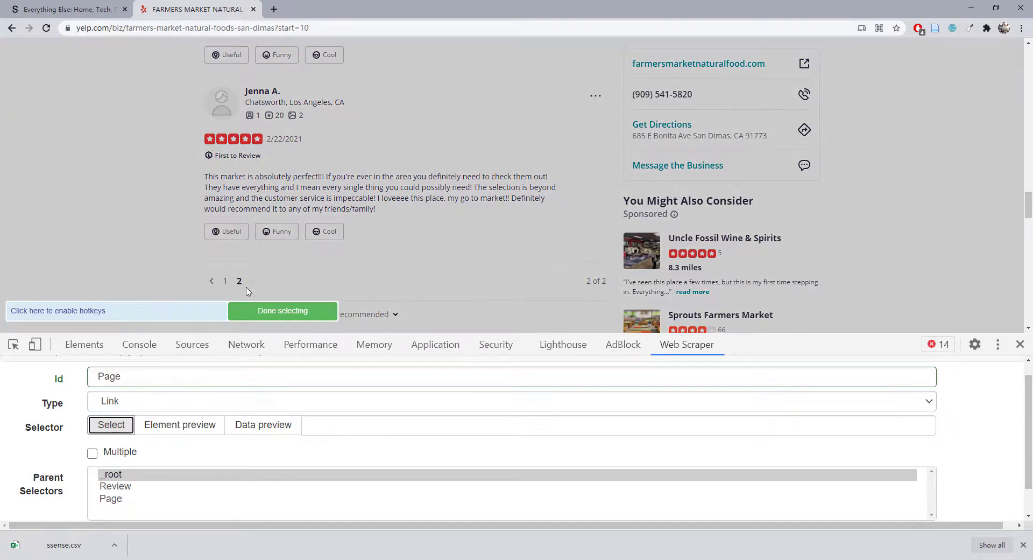
click(226, 283)
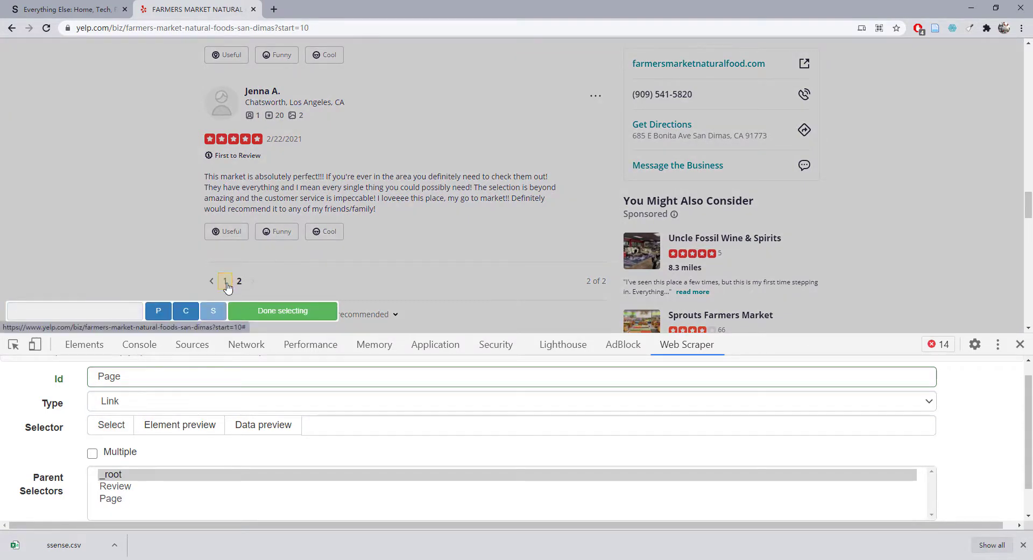
click(213, 283)
click(224, 284)
click(223, 285)
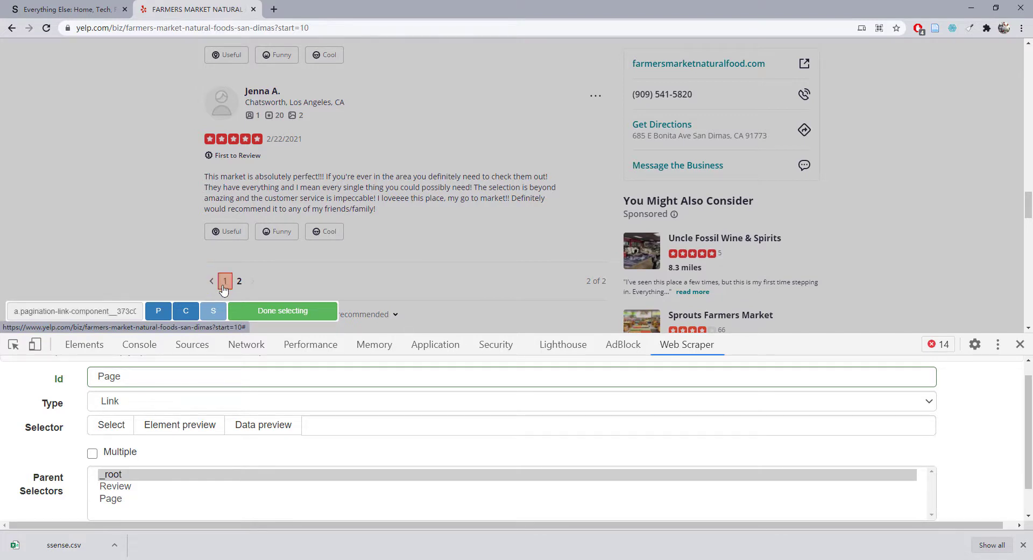
click(280, 313)
Enable Multiple for the Page selector, set its parent selectors to _root and Page, and save the selector
scroll(264, 450, down, 2)
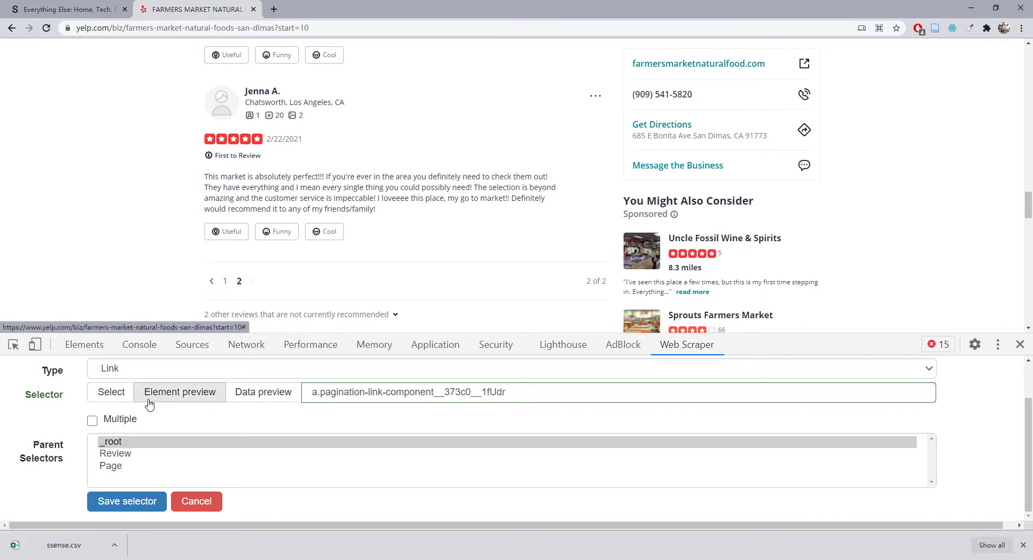
click(139, 418)
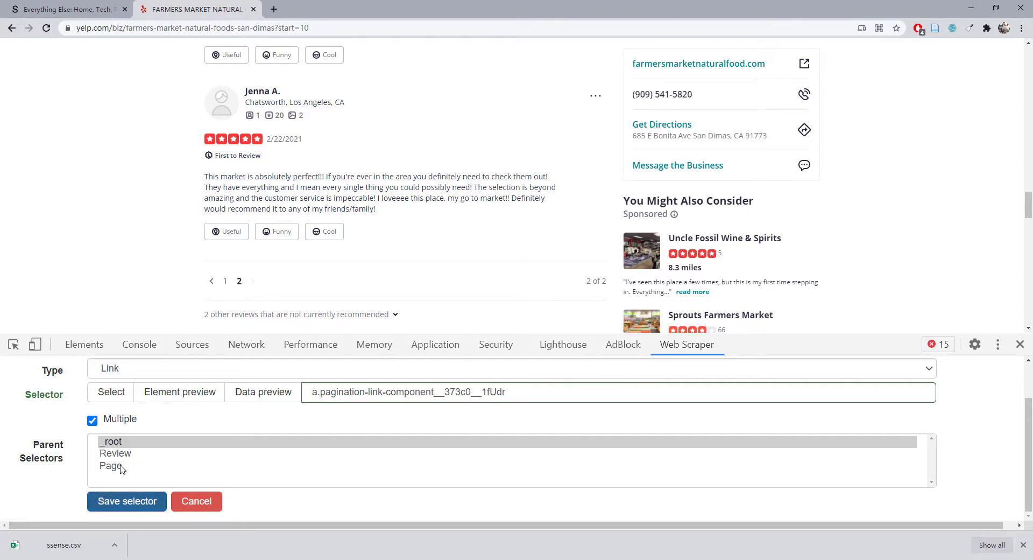
click(112, 442)
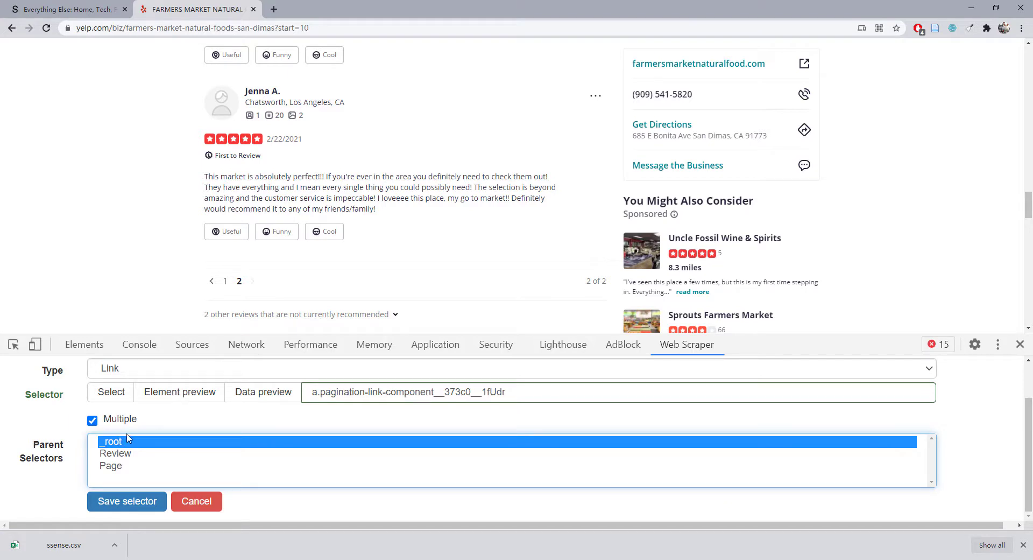
ctrl+click(122, 466)
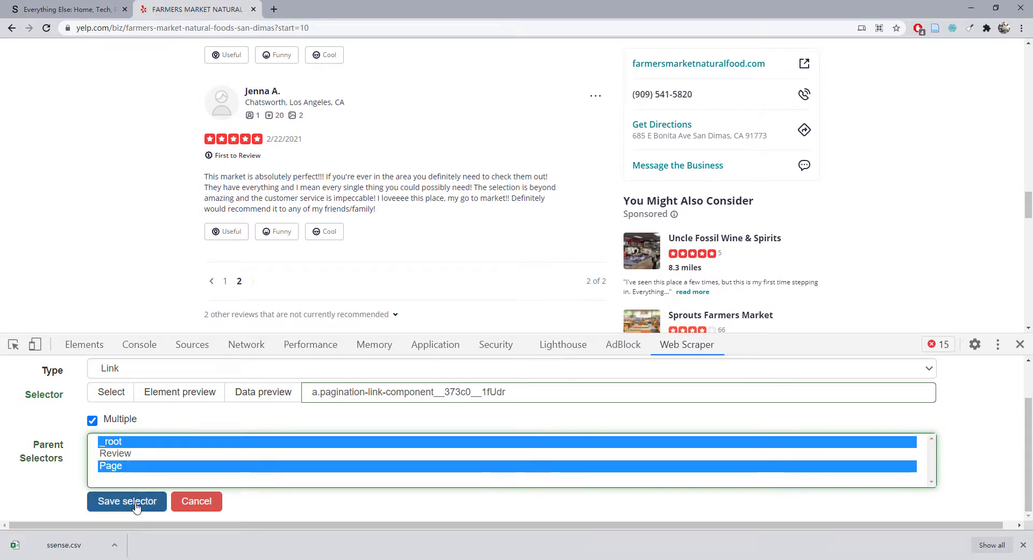
click(134, 501)
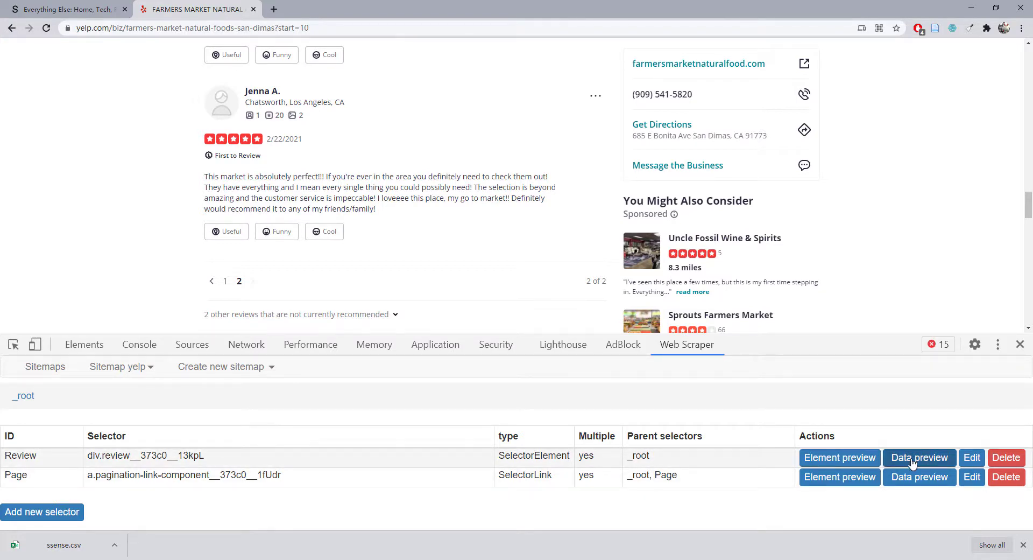
Edit the Review selector so its parent selectors are _root and Page, and save it
click(966, 460)
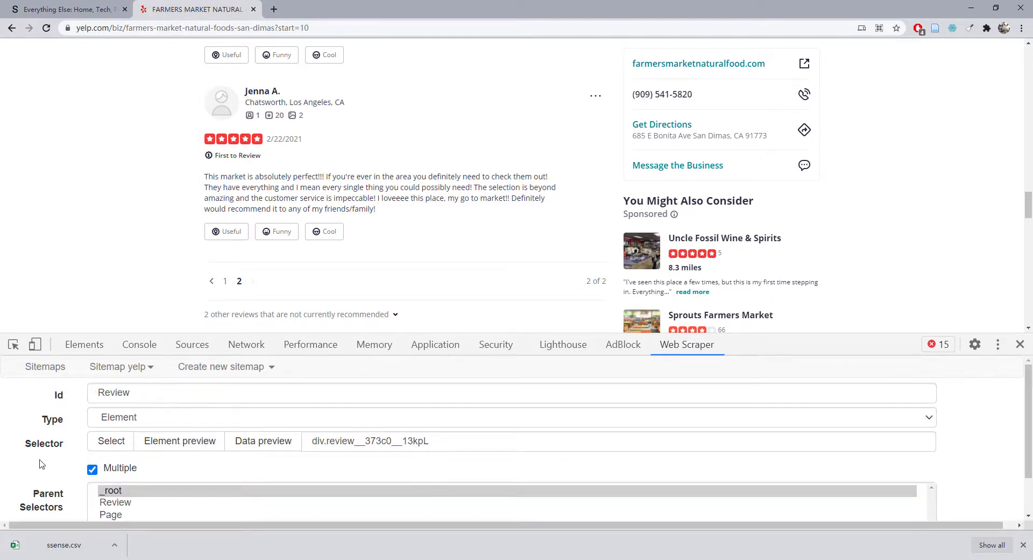
scroll(42, 469, down, 1)
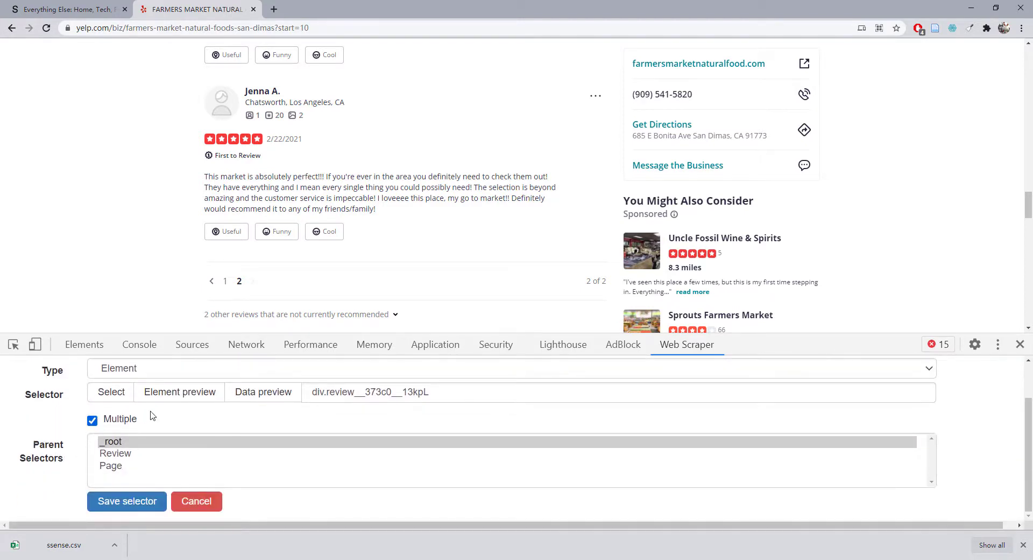
shift+click(126, 469)
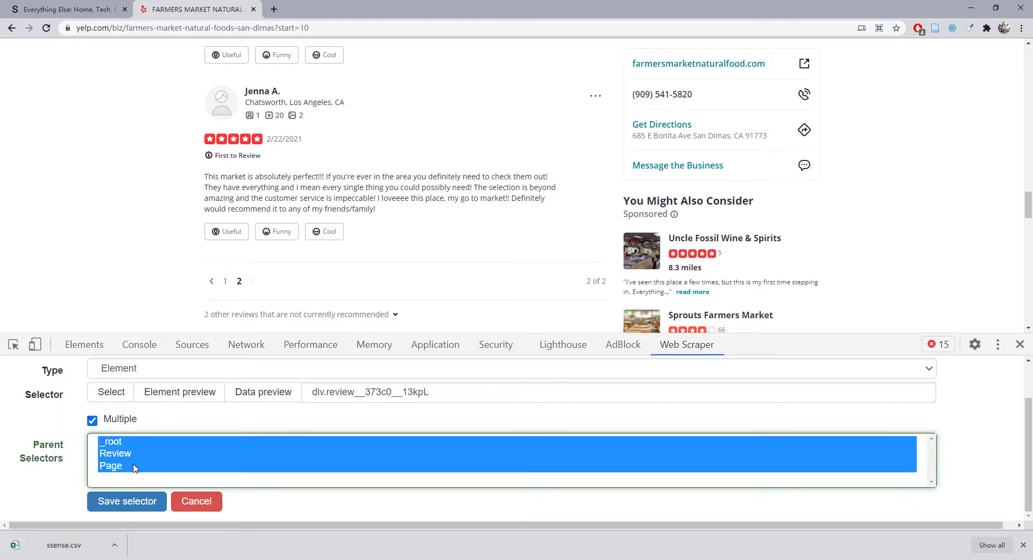
click(135, 468)
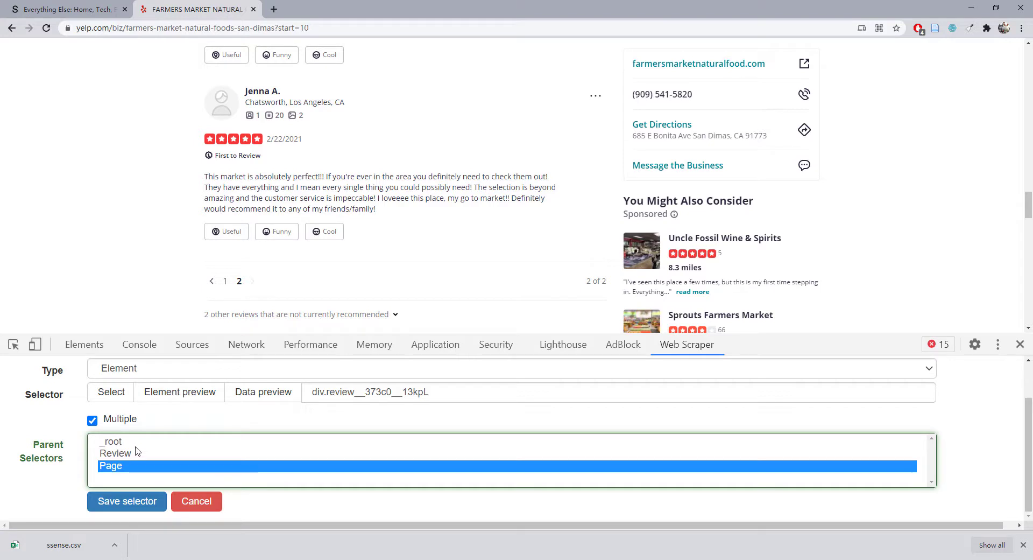
ctrl+click(135, 445)
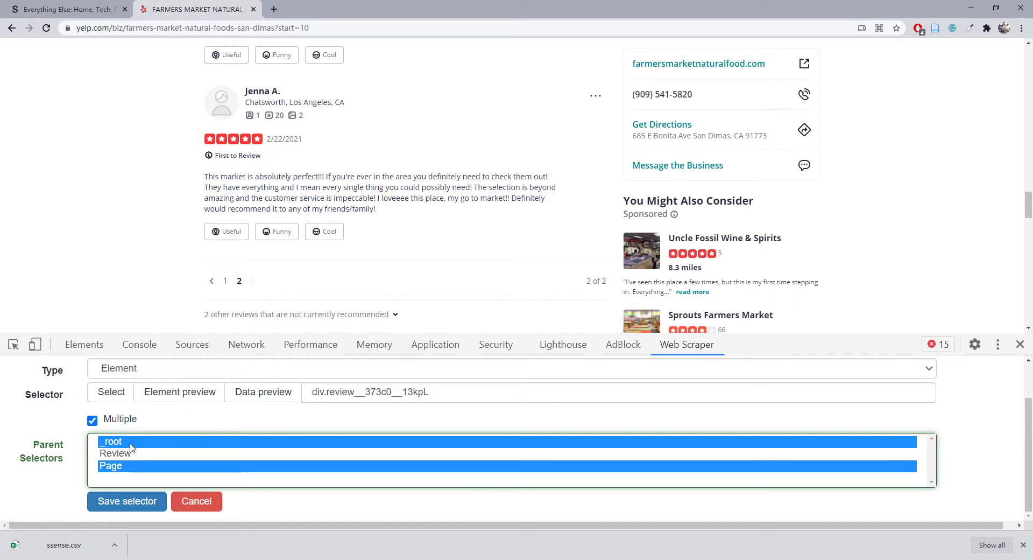
click(144, 505)
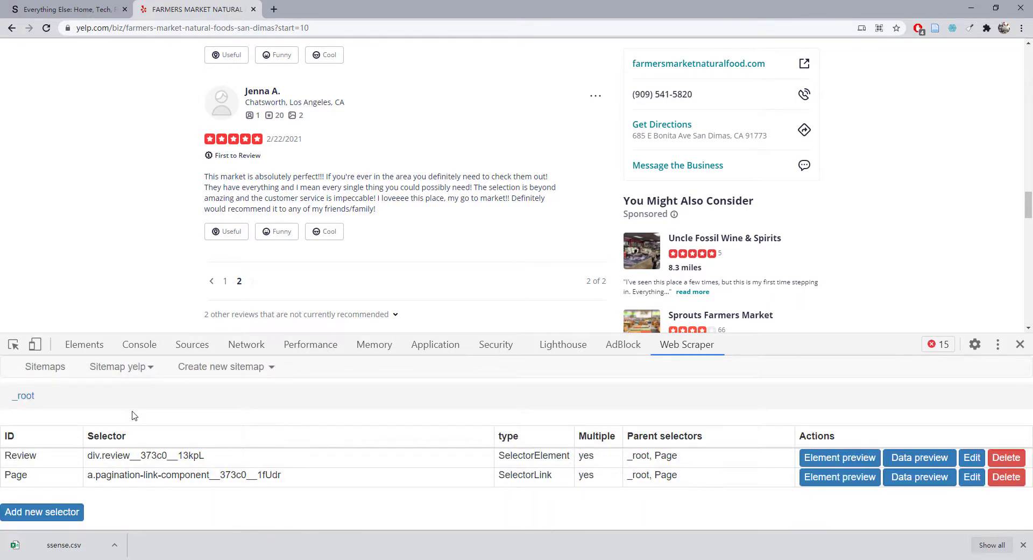
Open the yelp sitemap's selector graph and expand the Review and Page branches, including those nested under Page
click(151, 370)
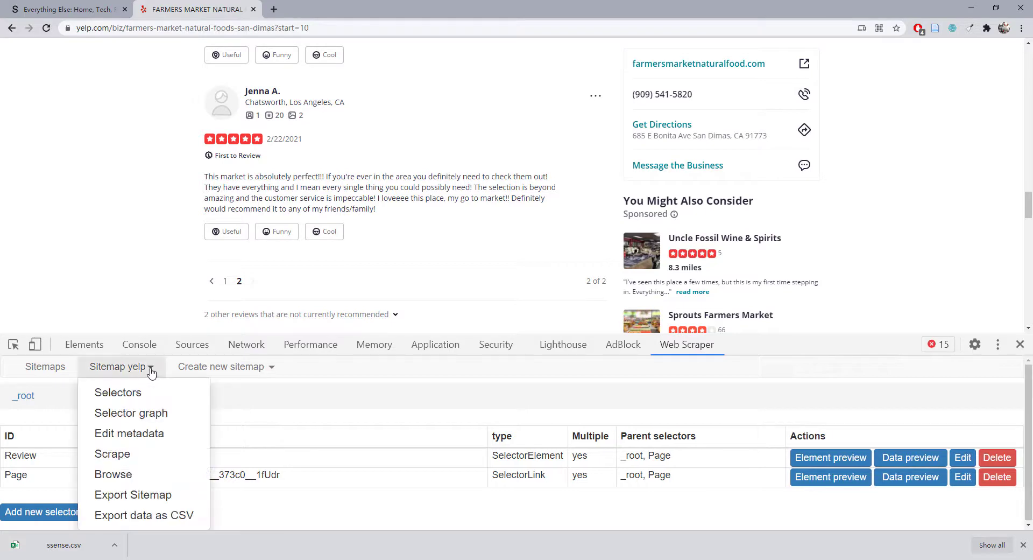
click(170, 418)
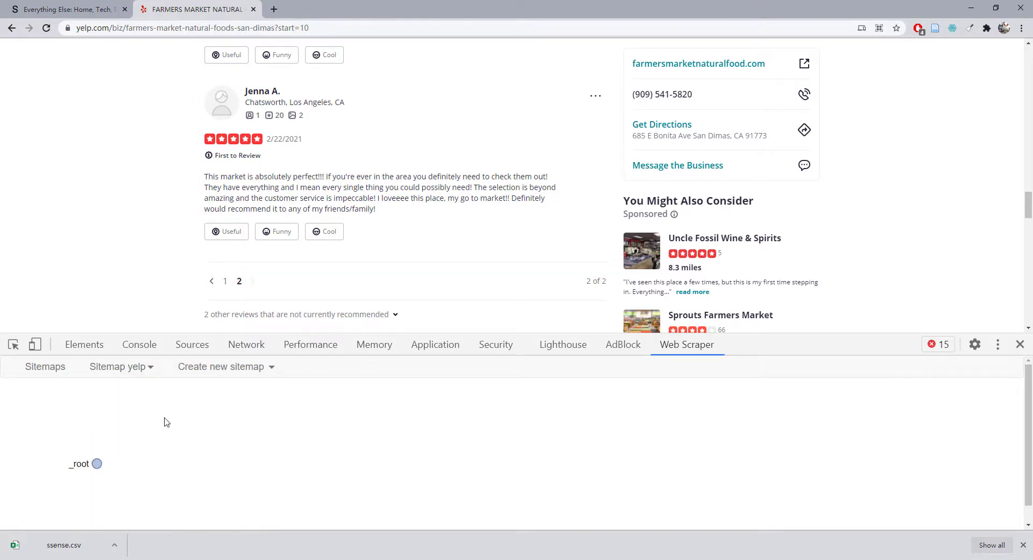
click(102, 461)
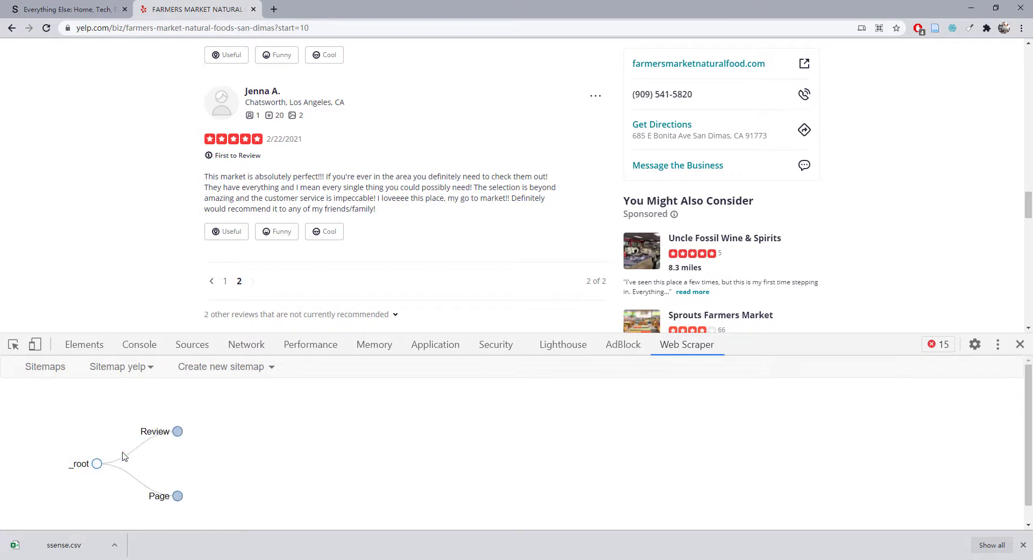
click(178, 431)
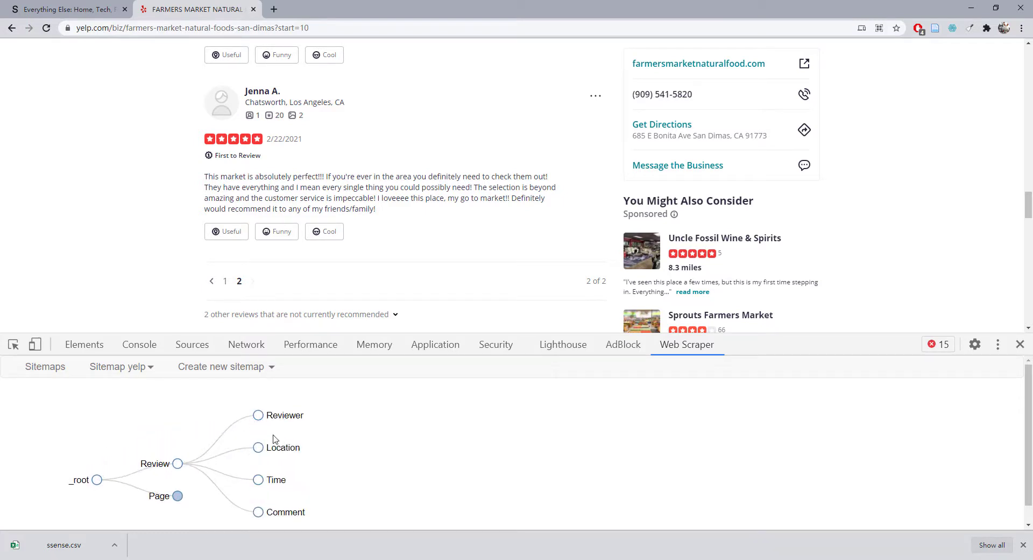
click(178, 497)
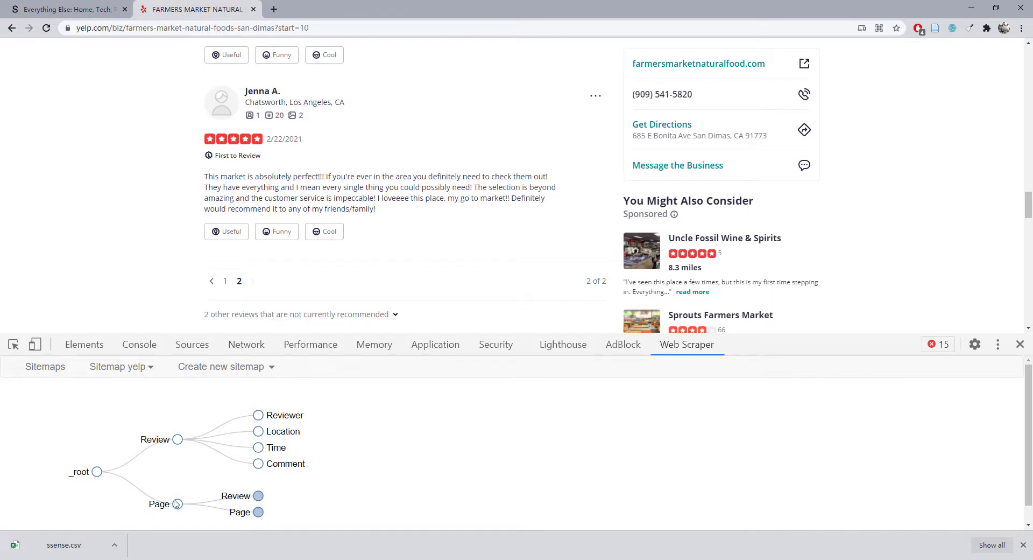
click(258, 497)
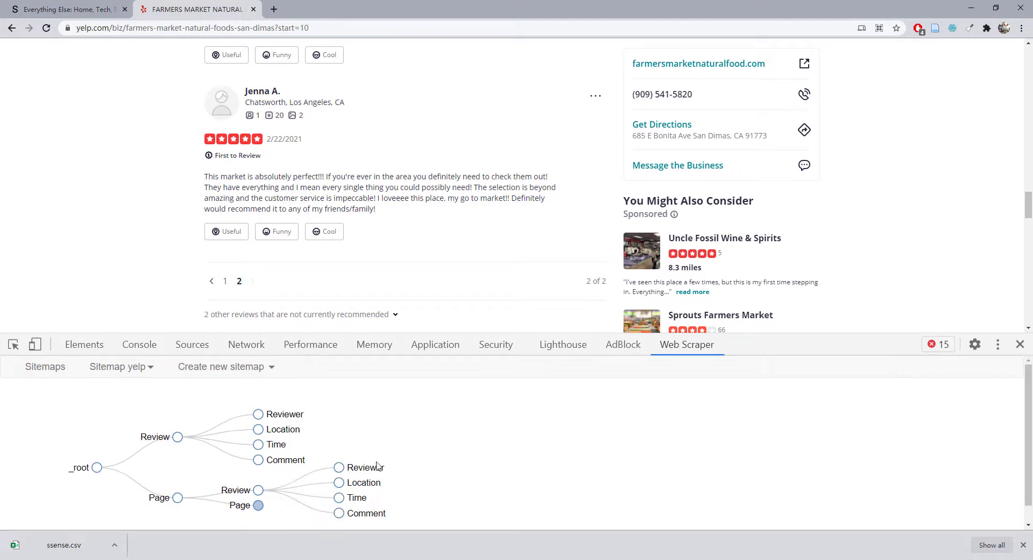
click(258, 504)
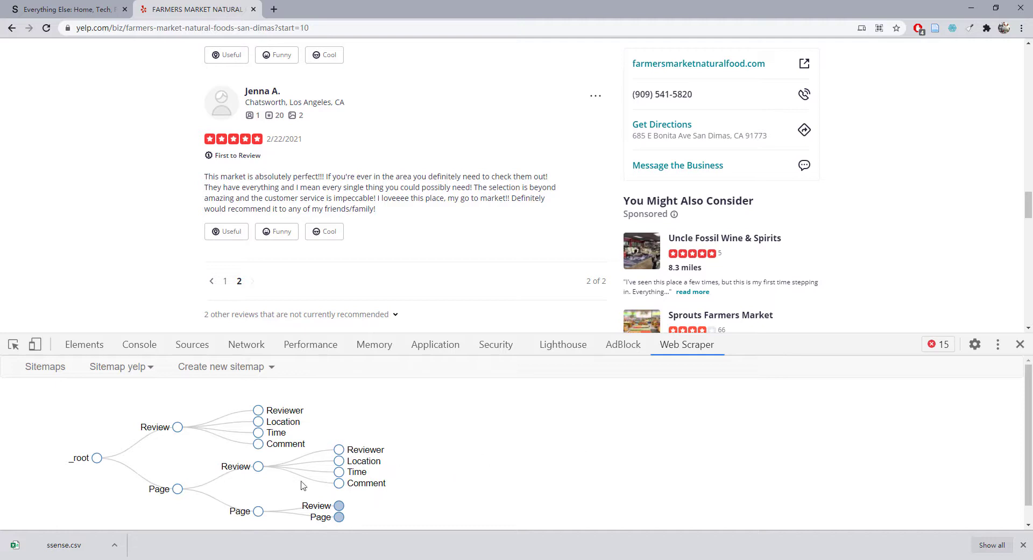
Start scraping the yelp sitemap and look through the business page in the scraping window
click(110, 370)
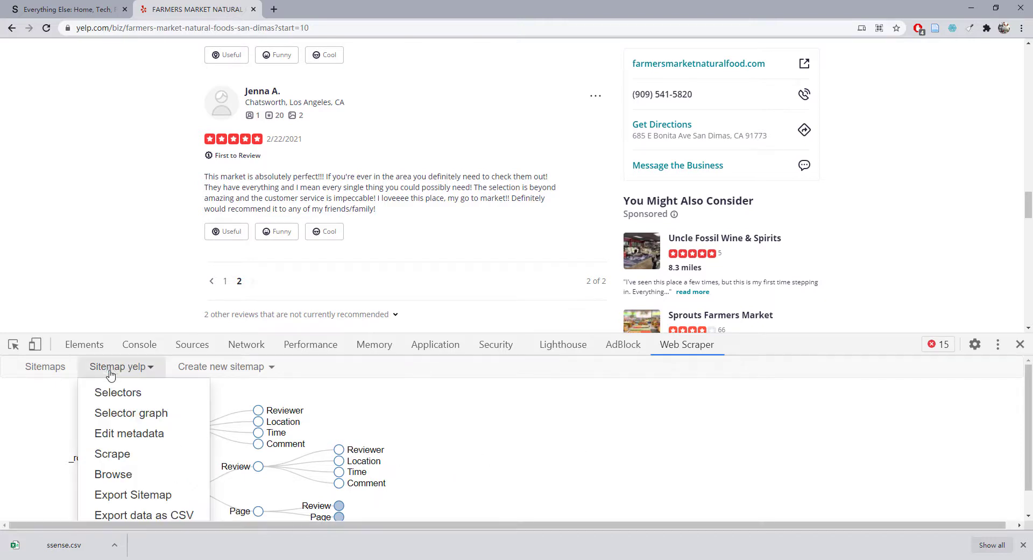
click(118, 453)
click(142, 472)
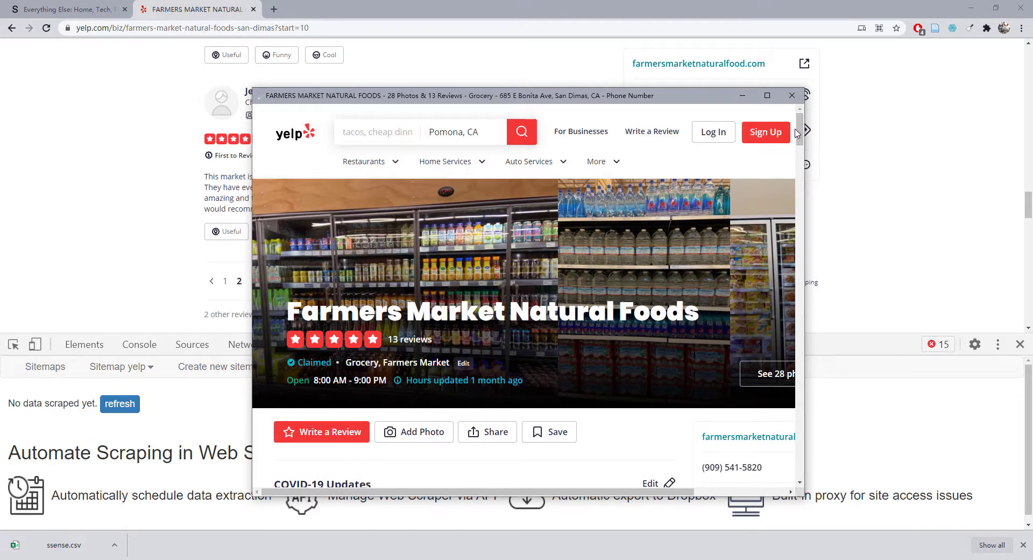
scroll(468, 286, down, 20)
scroll(468, 286, up, 16)
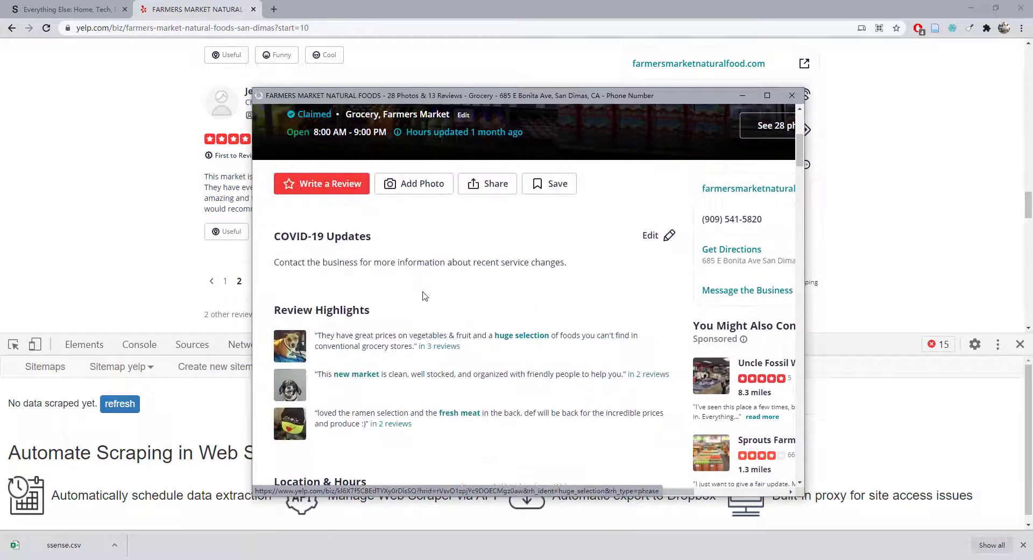
Refresh the scraped yelp data twice and examine the review rows through to the end of the table each time
click(123, 409)
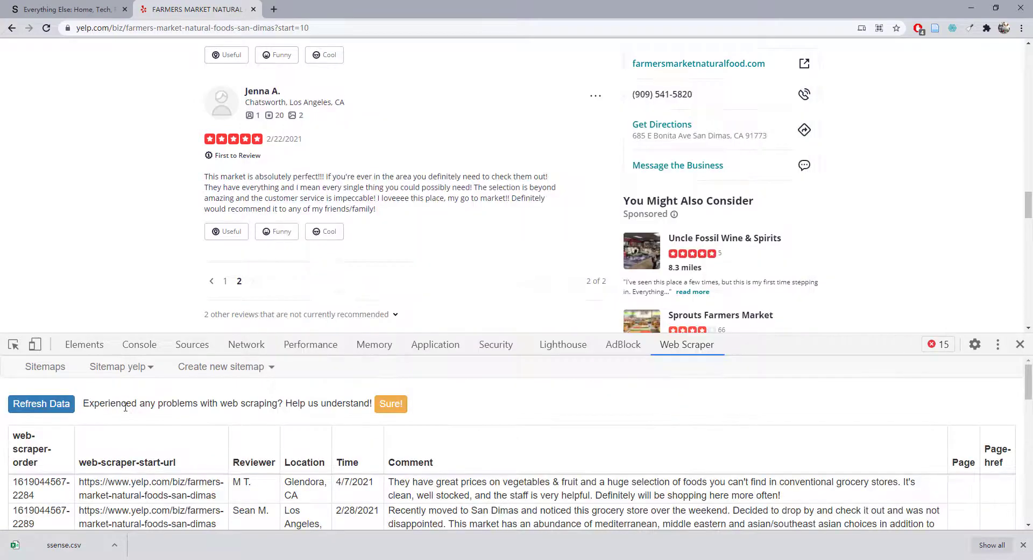
scroll(157, 445, down, 10)
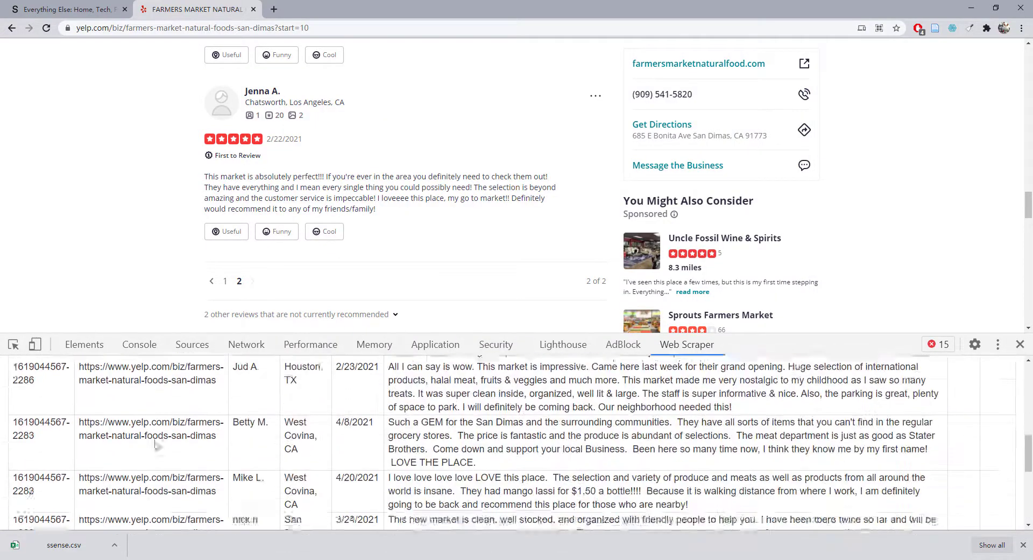
scroll(157, 446, down, 3)
scroll(94, 391, up, 15)
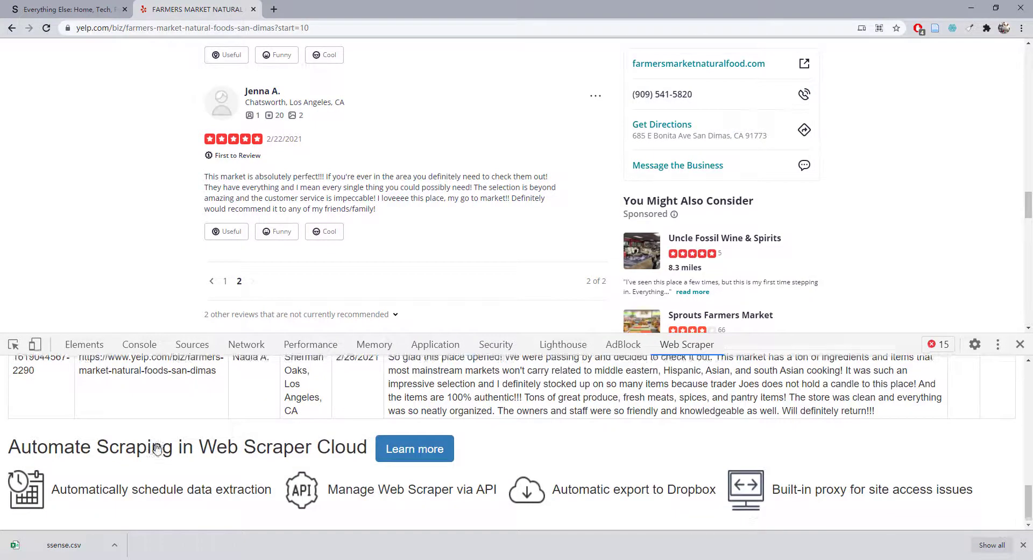
click(74, 396)
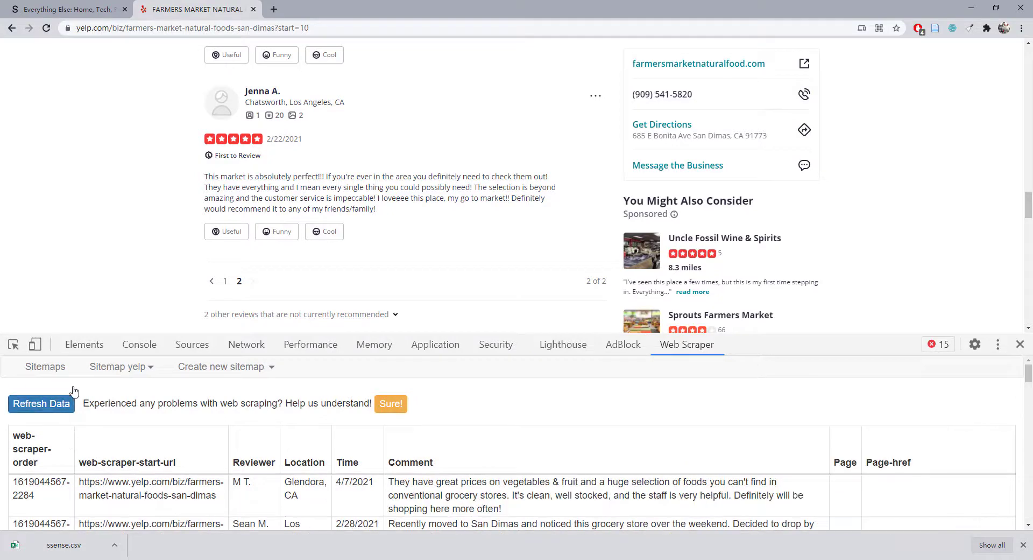
scroll(110, 438, down, 6)
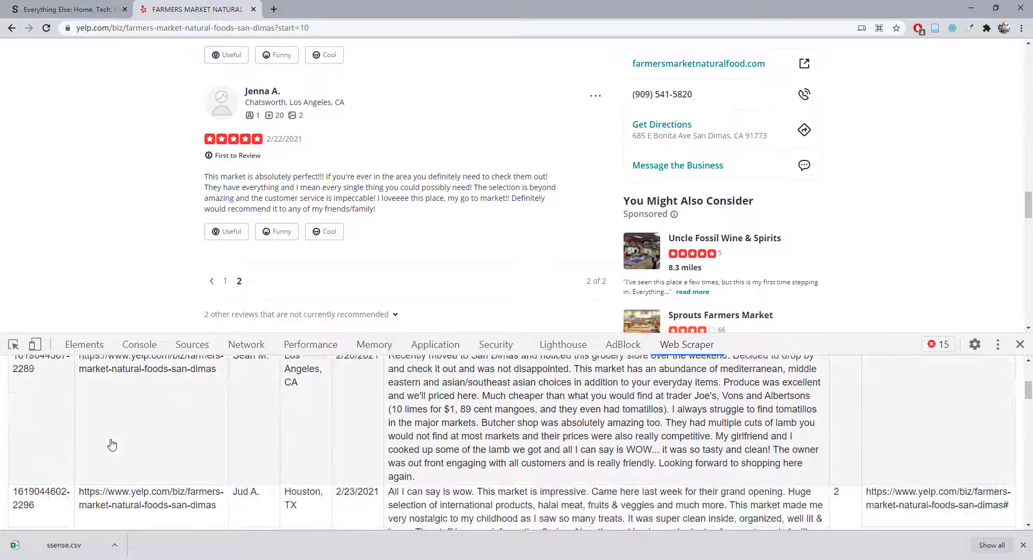
scroll(110, 445, down, 8)
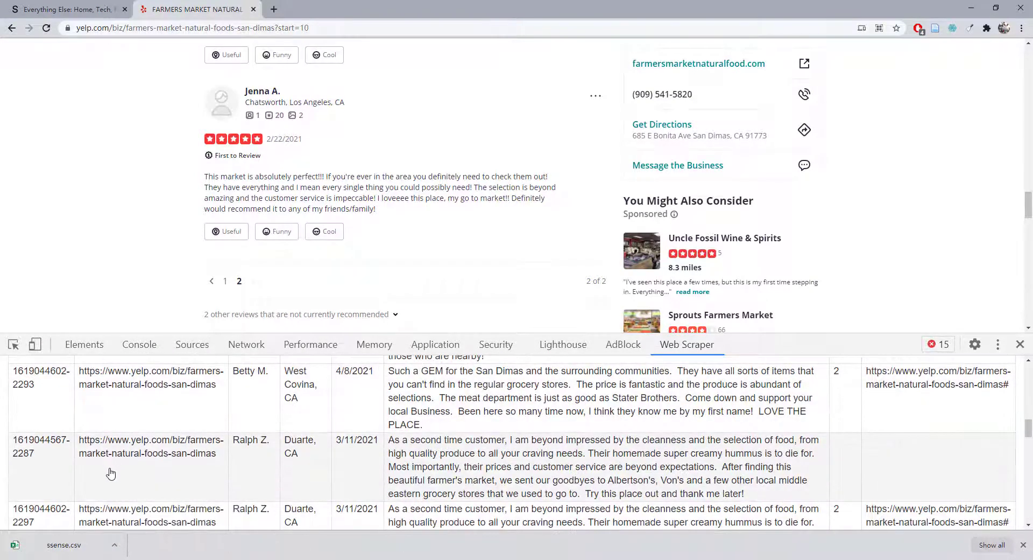
scroll(110, 463, down, 2)
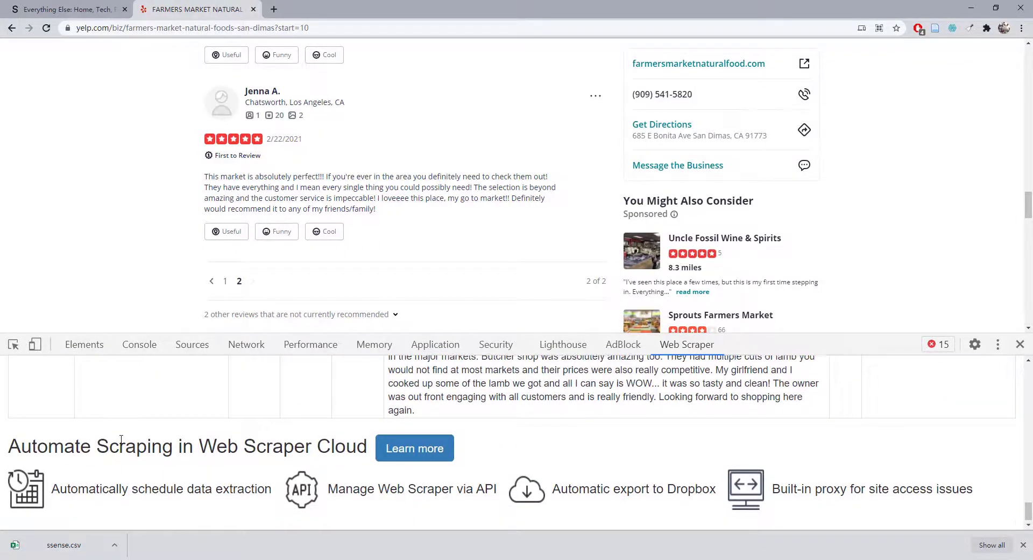
scroll(115, 452, up, 15)
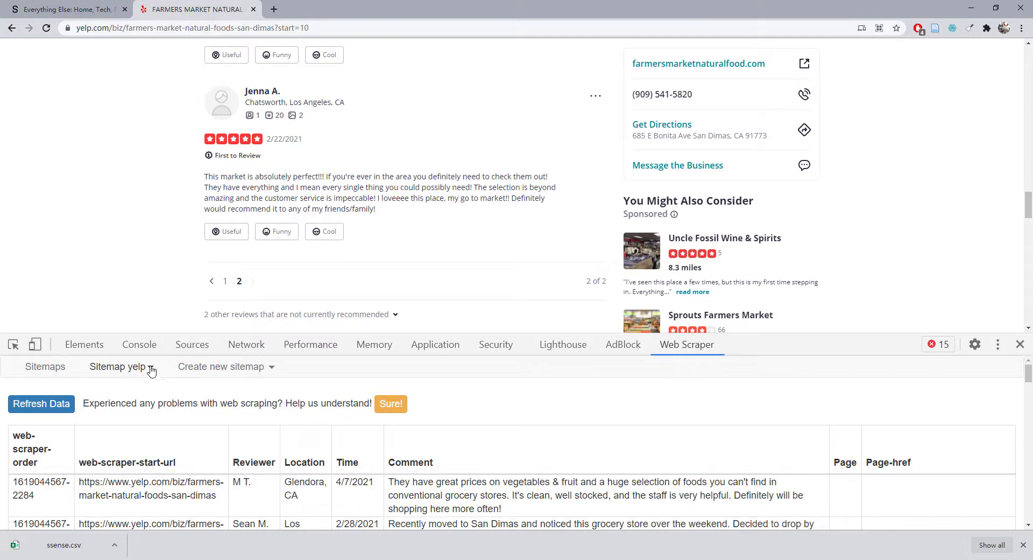
Export the yelp sitemap's scraped data as CSV and download the file
click(151, 371)
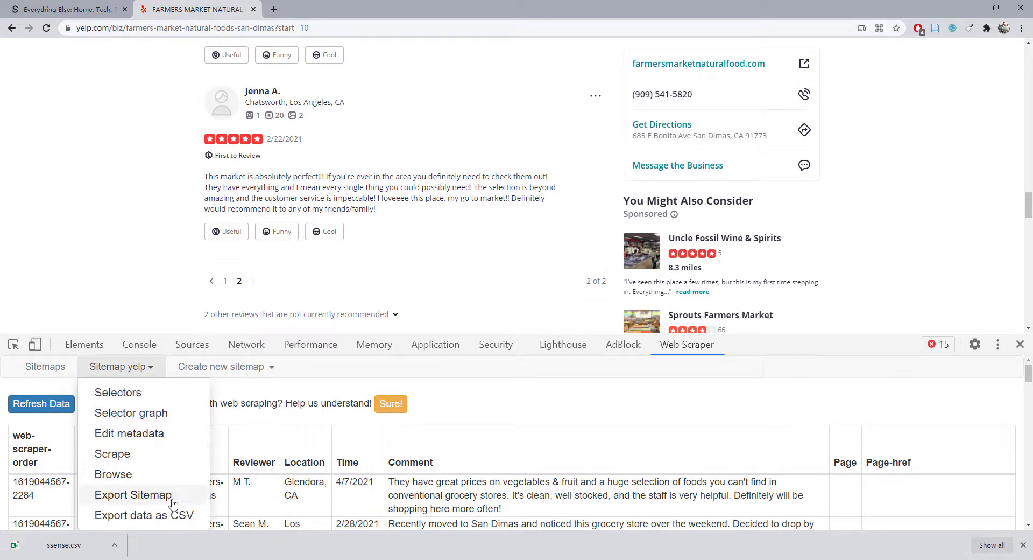
click(178, 520)
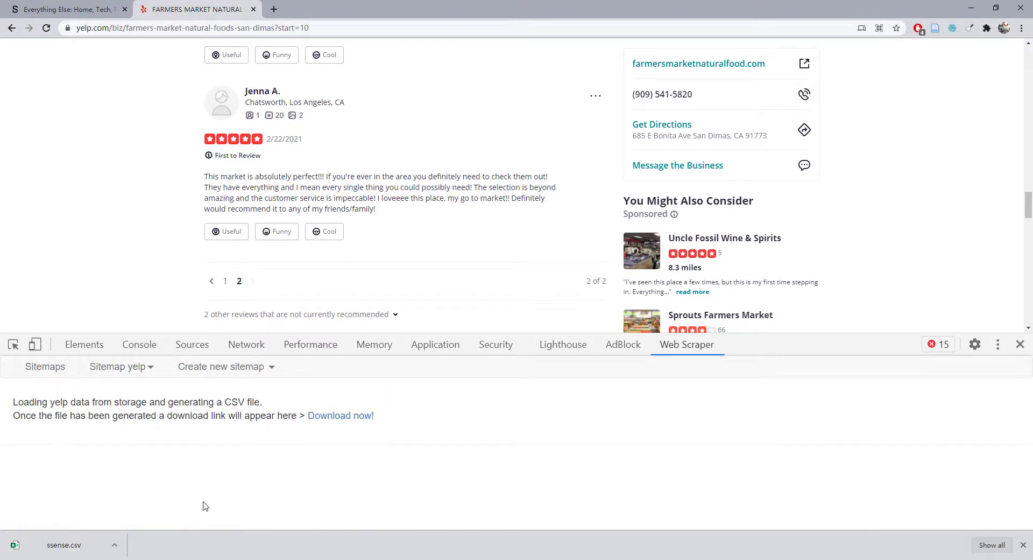
click(344, 417)
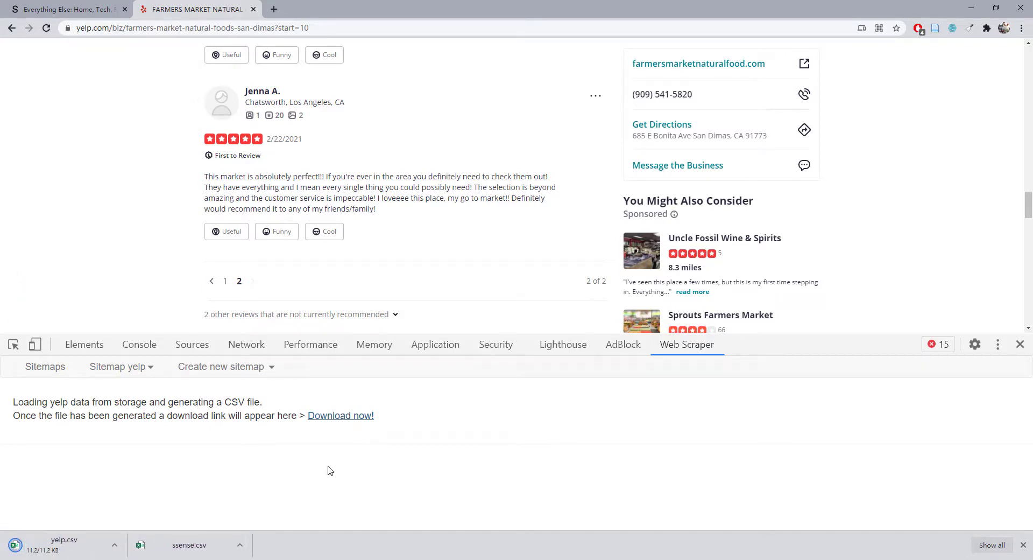